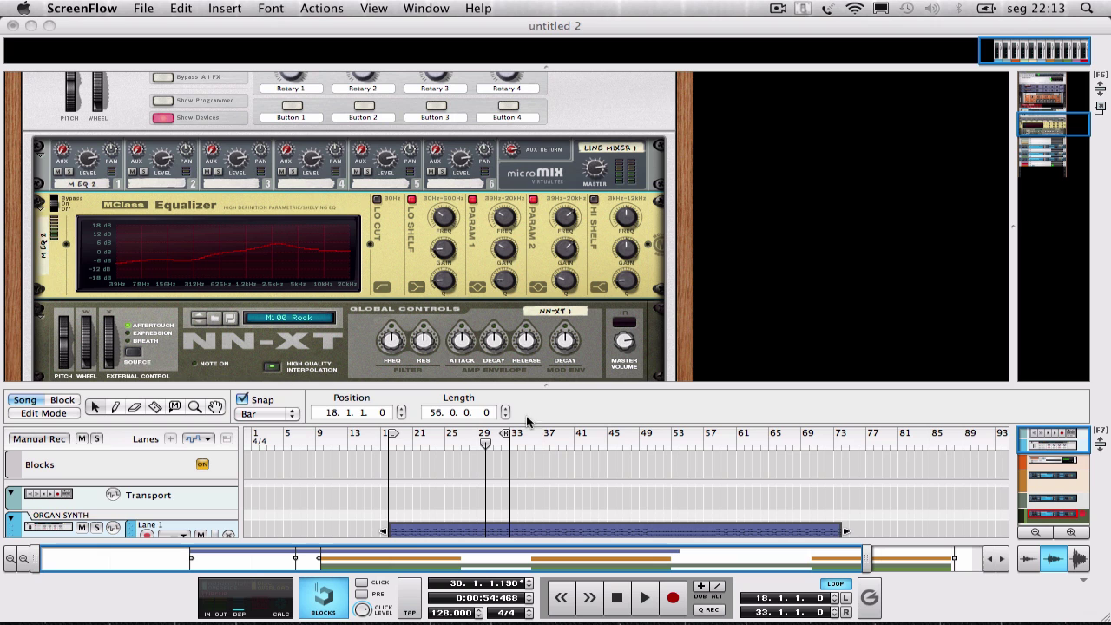
Enlarge the sequencer area to show all the tracks and move the song position to bar 18.
left_click_drag(561, 390, 568, 204)
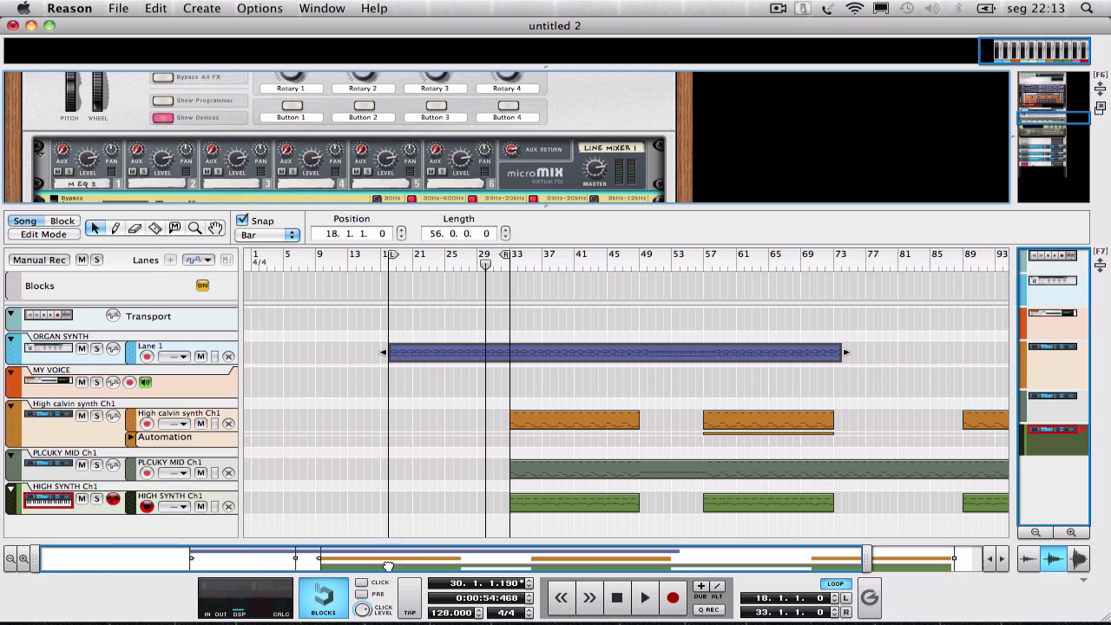
mouse_move(384, 561)
left_mouse_down()
mouse_move(426, 558)
mouse_move(391, 558)
left_mouse_up()
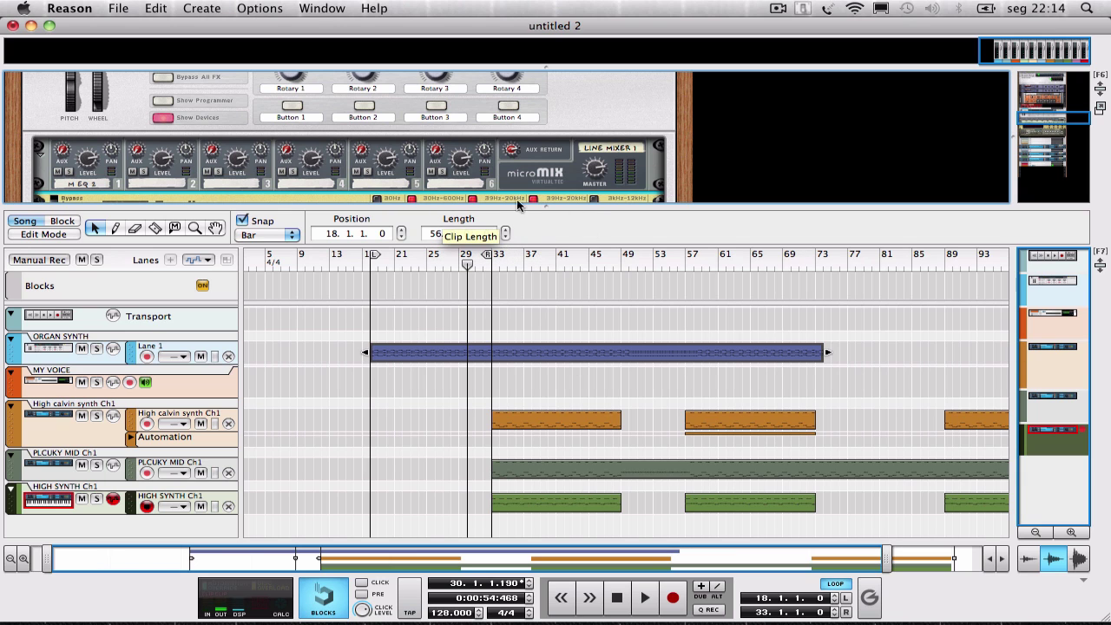
left_click_drag(515, 217, 556, 213)
left_click_drag(542, 303, 538, 153)
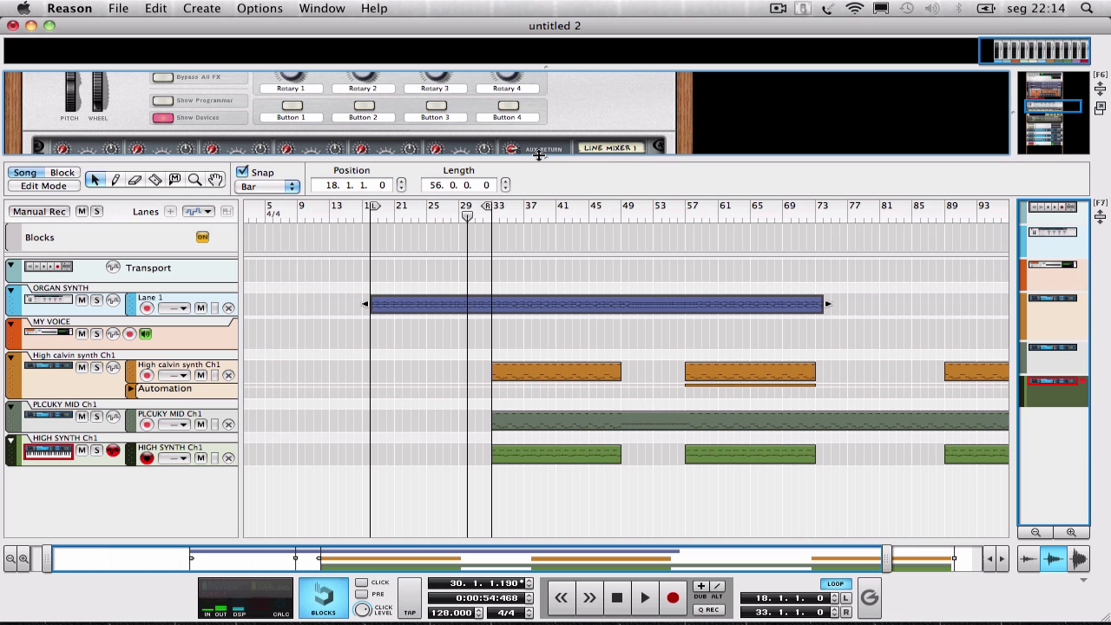
mouse_move(539, 153)
left_mouse_down()
mouse_move(451, 250)
mouse_move(365, 286)
mouse_move(357, 90)
mouse_move(356, 250)
left_mouse_up()
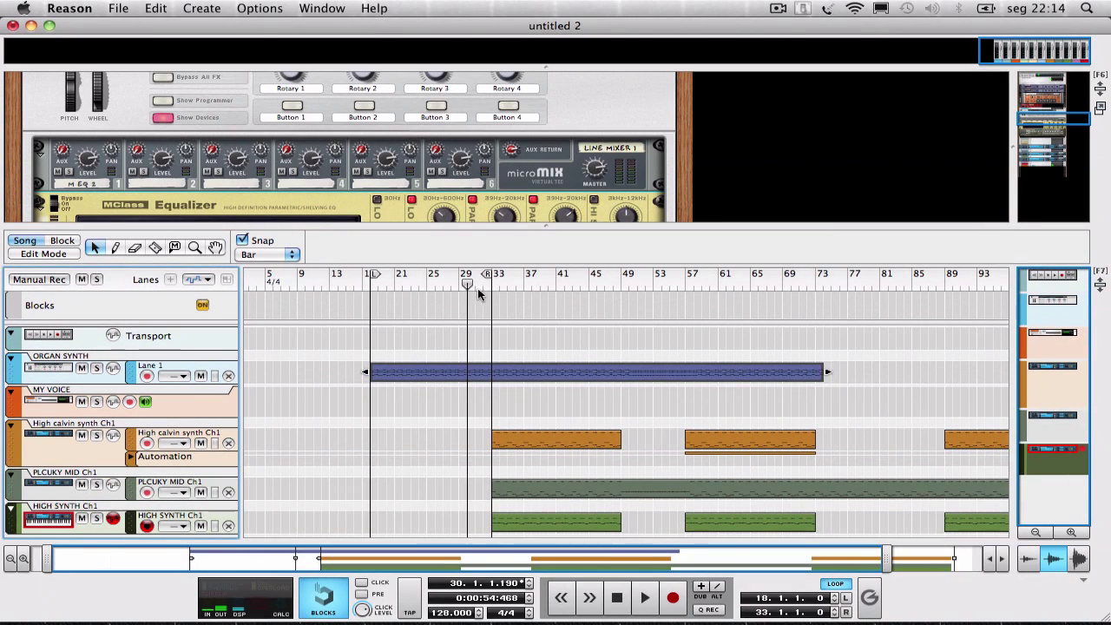
left_click_drag(467, 287, 374, 291)
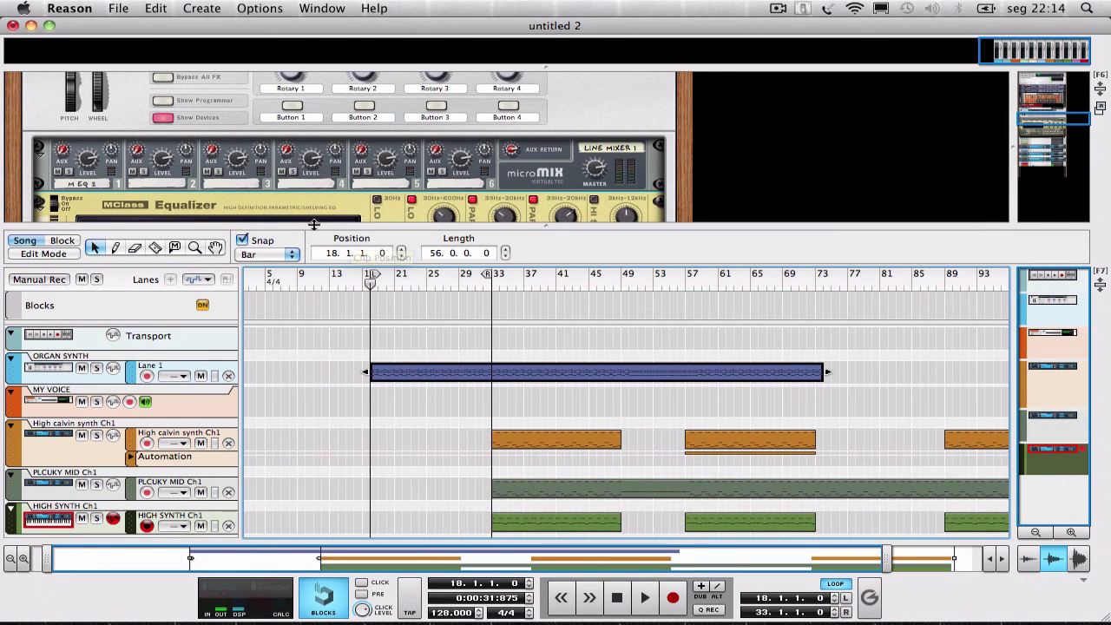
Initialize the patch of the ORGAN SYNTH Combinator so that it holds no devices.
left_click_drag(321, 224, 336, 408)
right_click(178, 308)
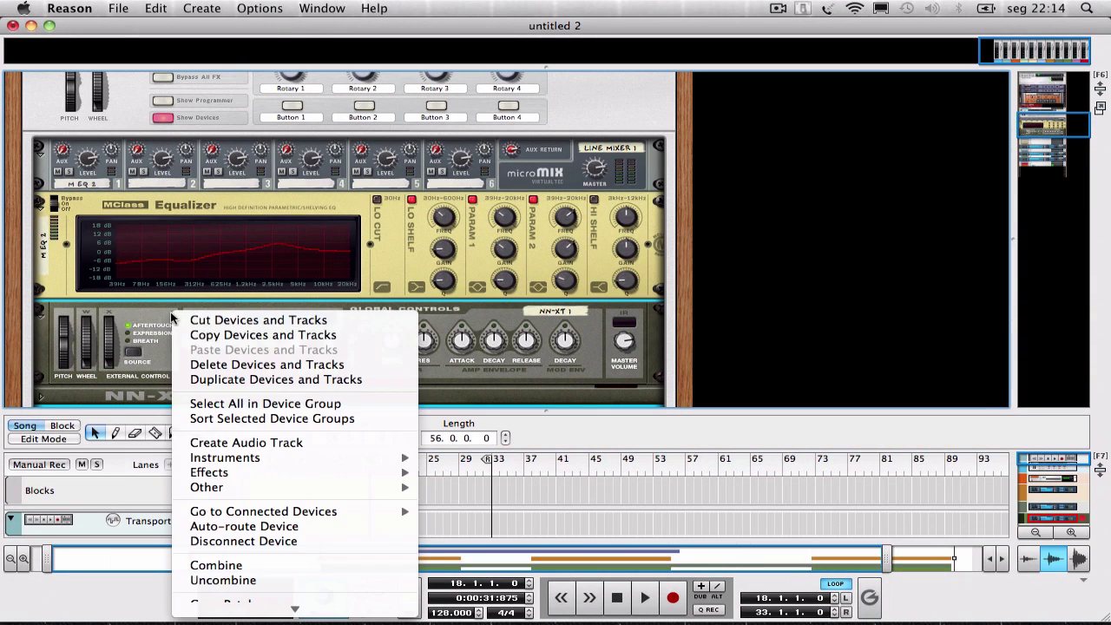
key("Escape")
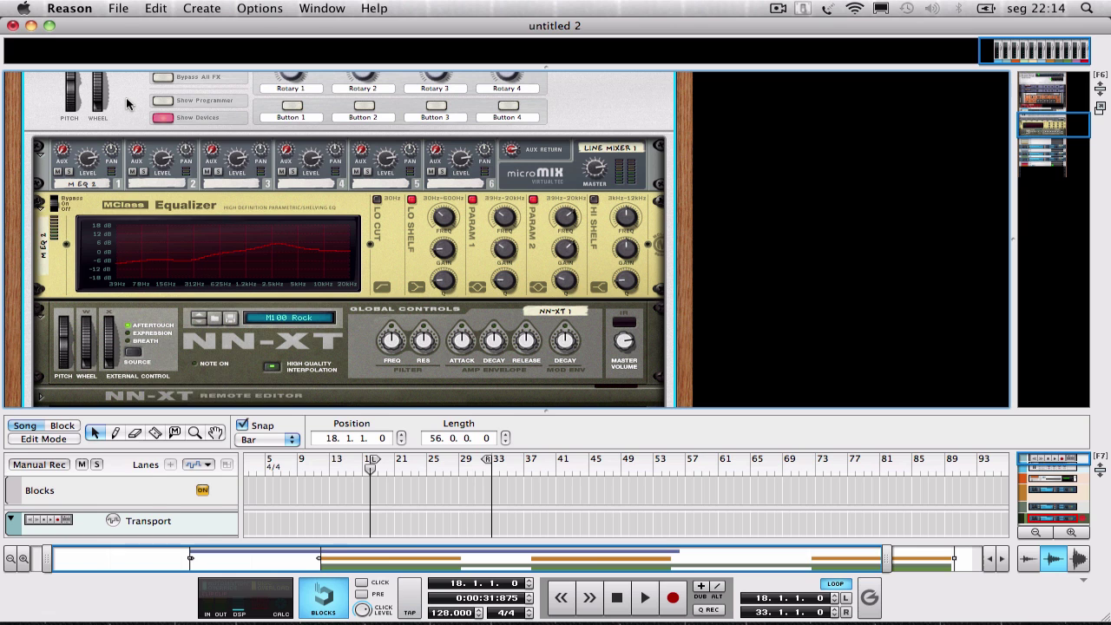
right_click(128, 104)
left_click(217, 434)
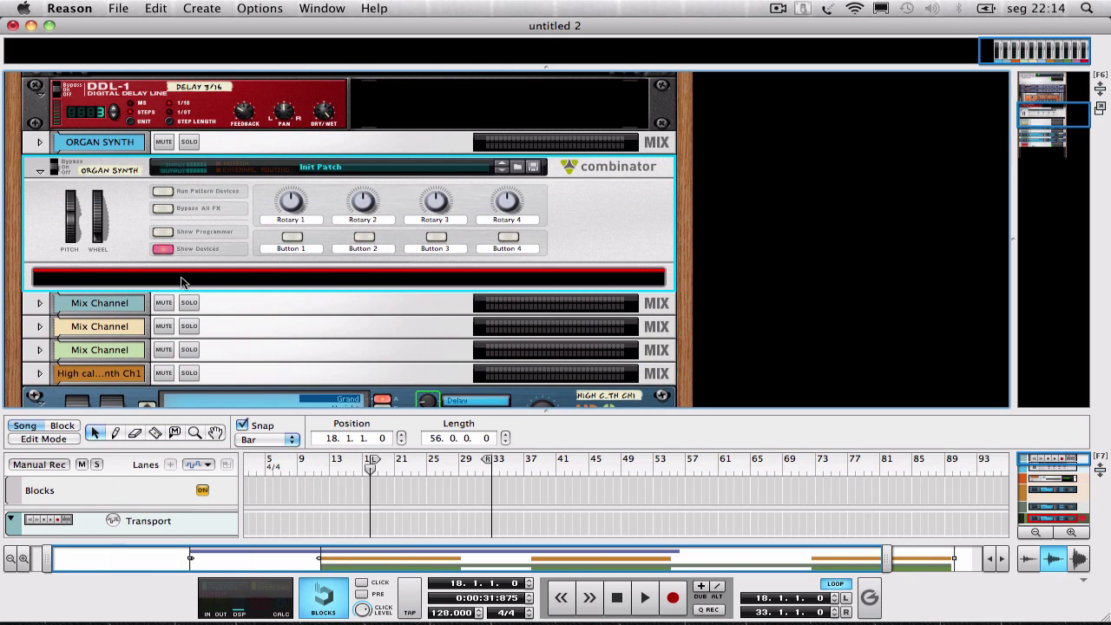
Create an NN-XT Advanced Sampler inside the empty ORGAN SYNTH Combinator.
right_click(184, 278)
mouse_move(263, 338)
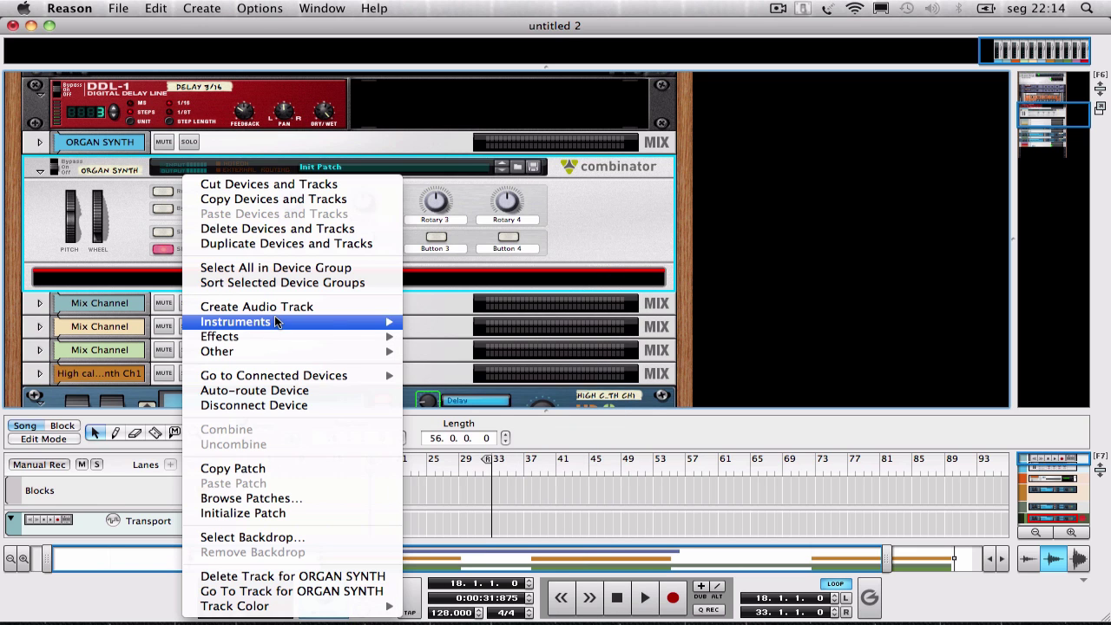
left_click(496, 428)
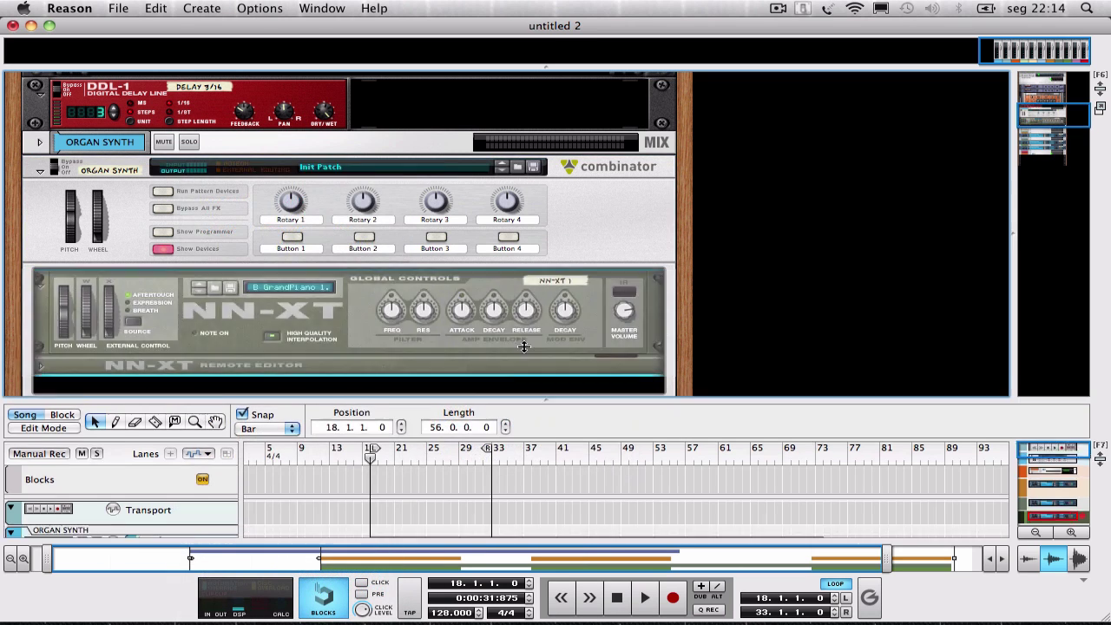
Play the ORGAN SYNTH part briefly from bar 18 with the tracks in view, and stop playback.
left_click_drag(523, 412, 523, 179)
key("space")
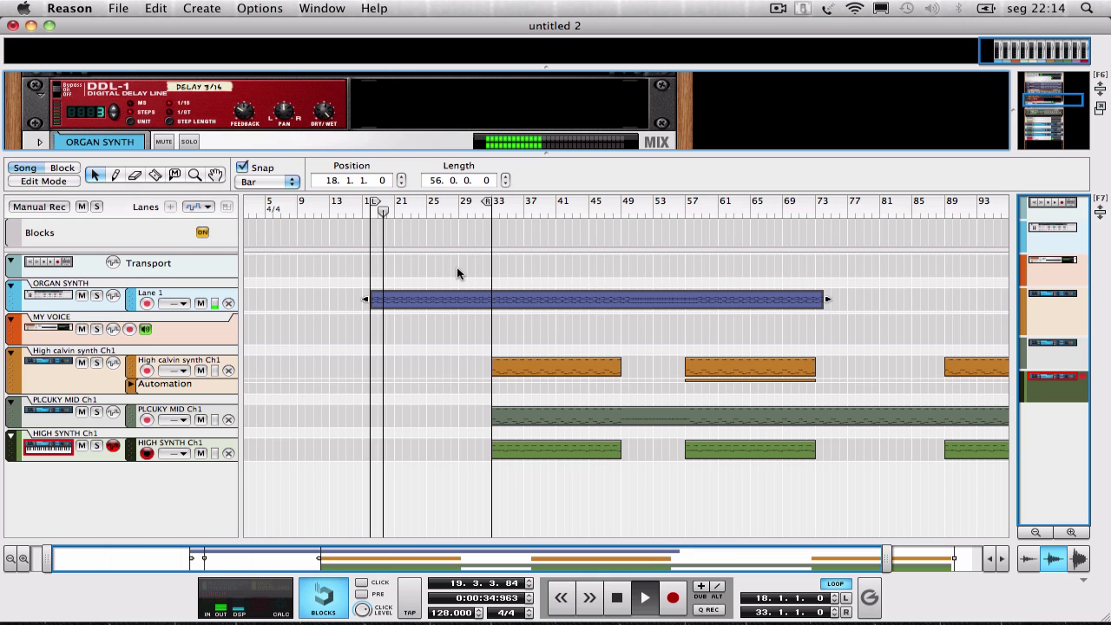
key("space")
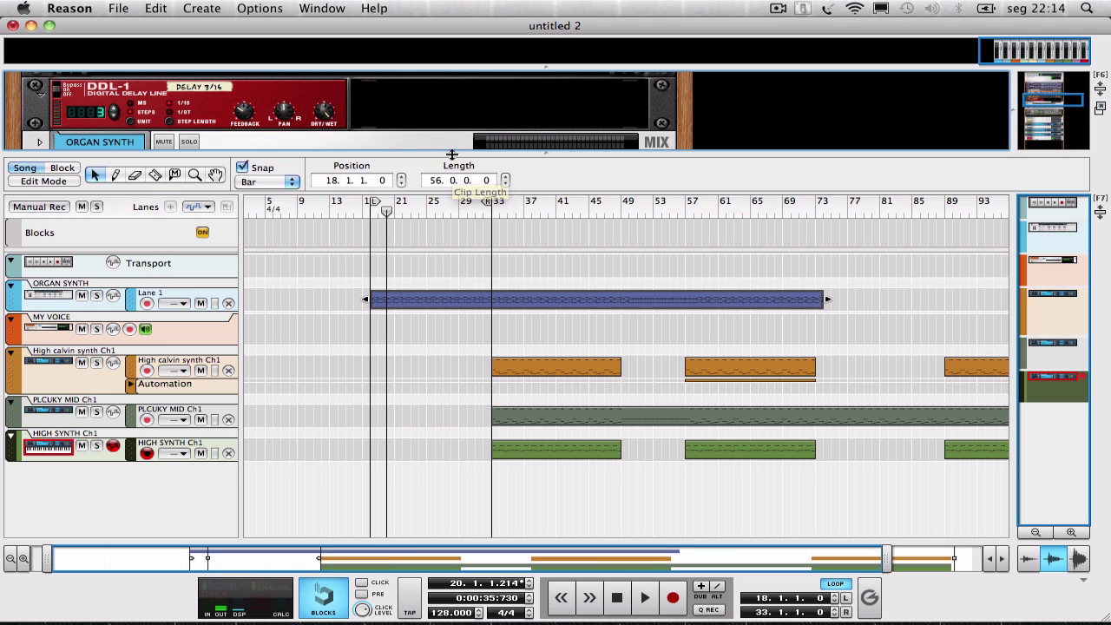
left_click_drag(449, 154, 468, 299)
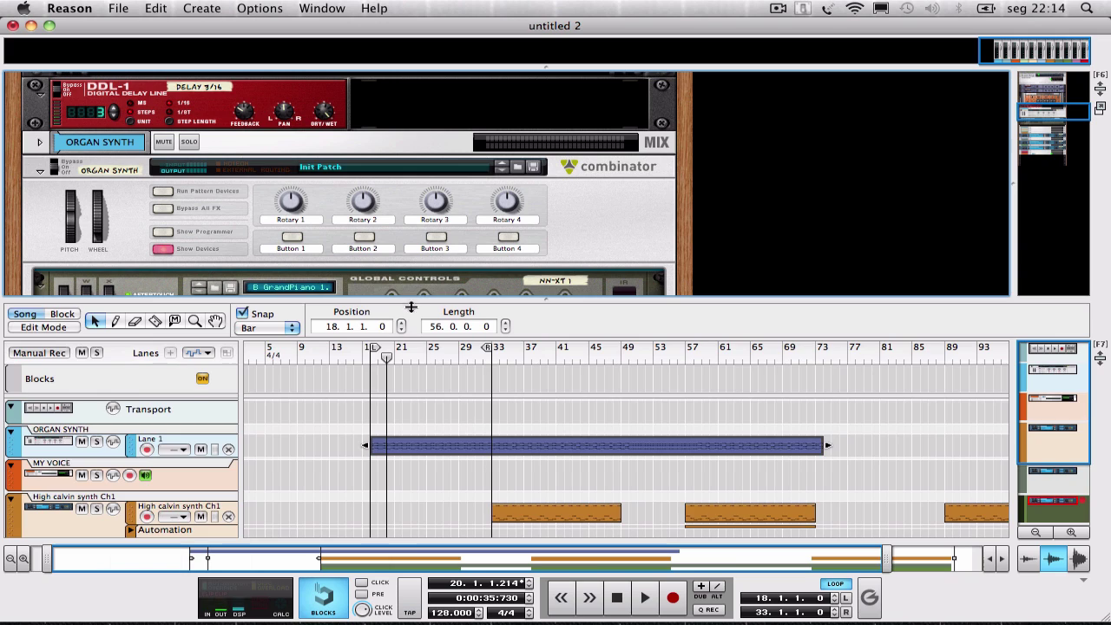
left_click_drag(411, 308, 412, 397)
scroll(335, 290, "down", 4)
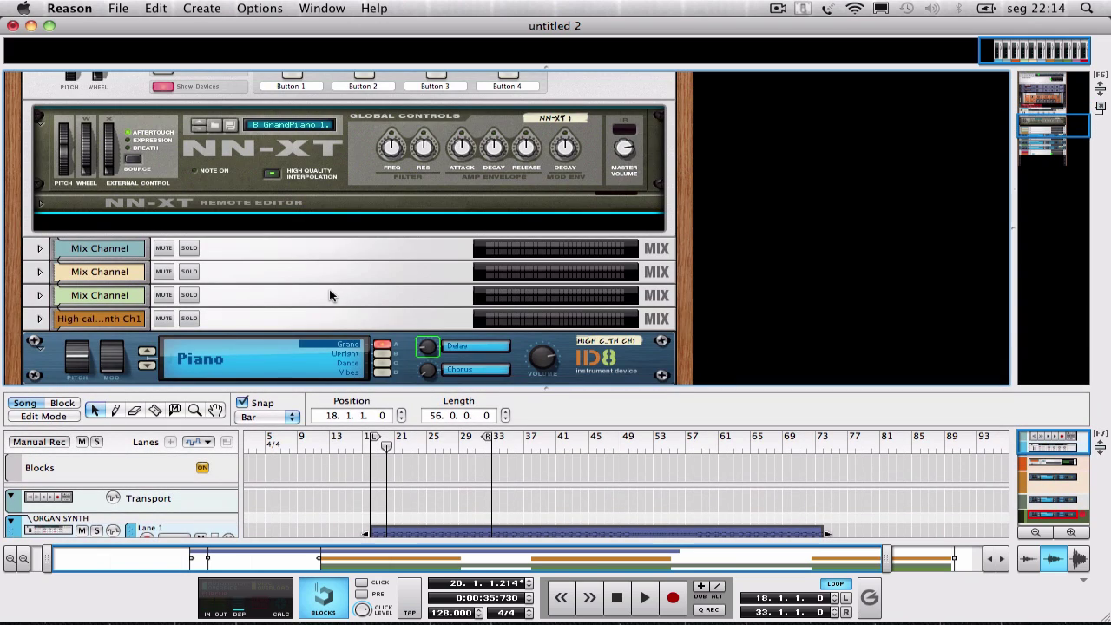
scroll(330, 296, "up", 2)
Switch to iTunes, listen to the We Found Love Calvin Harris Extended Mix from about 1:34, and return to Reason.
mouse_move(198, 599)
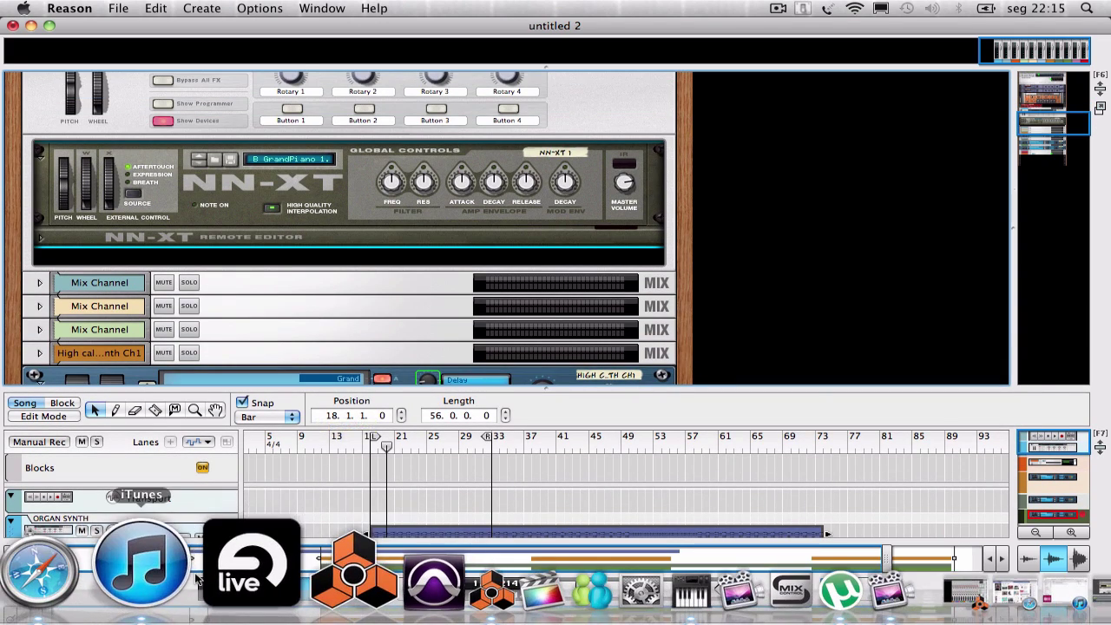
left_click(196, 578)
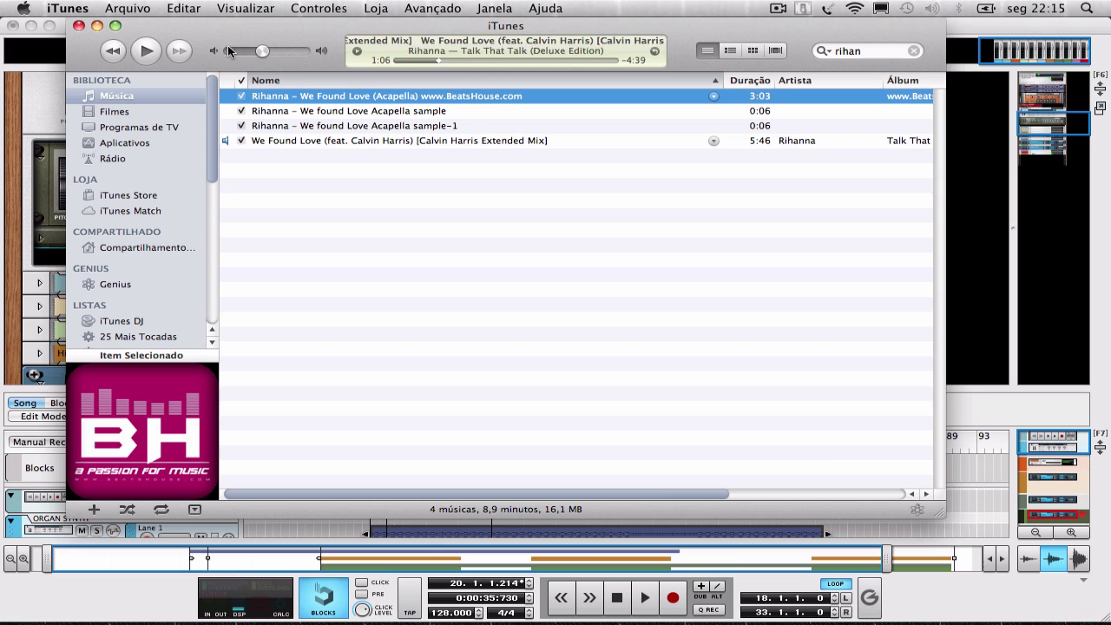
key("space")
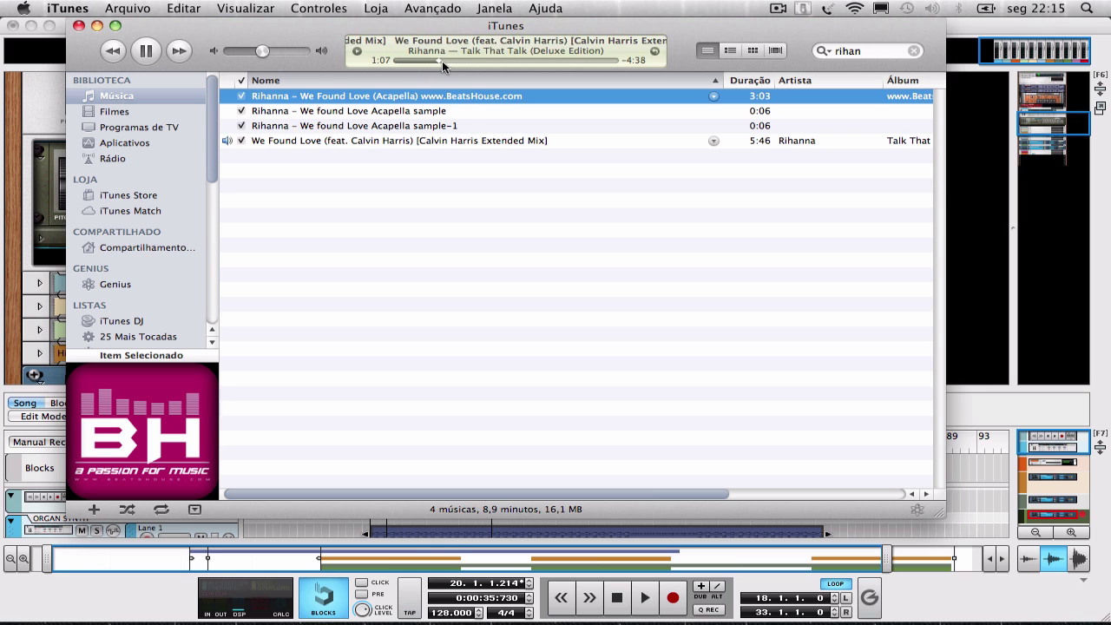
left_click_drag(442, 60, 455, 59)
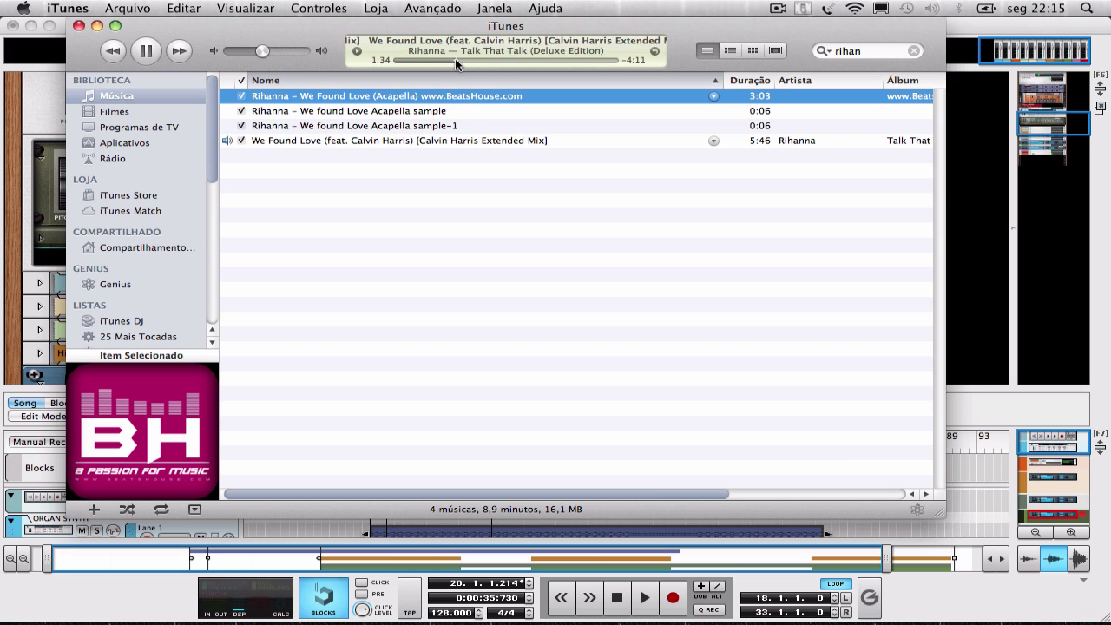
left_click(146, 50)
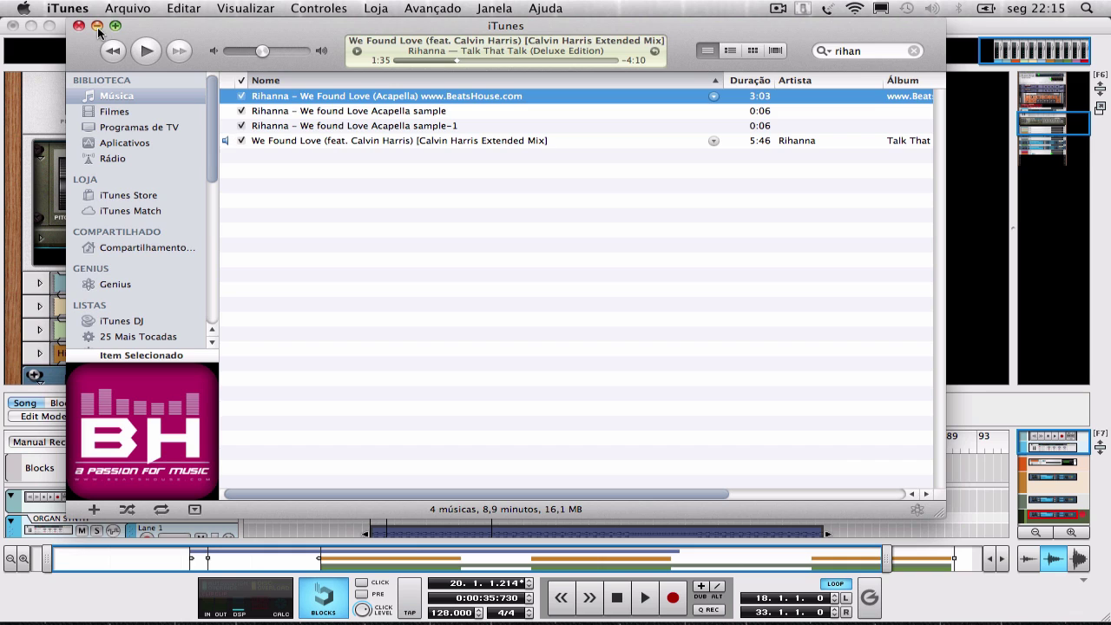
left_click(96, 26)
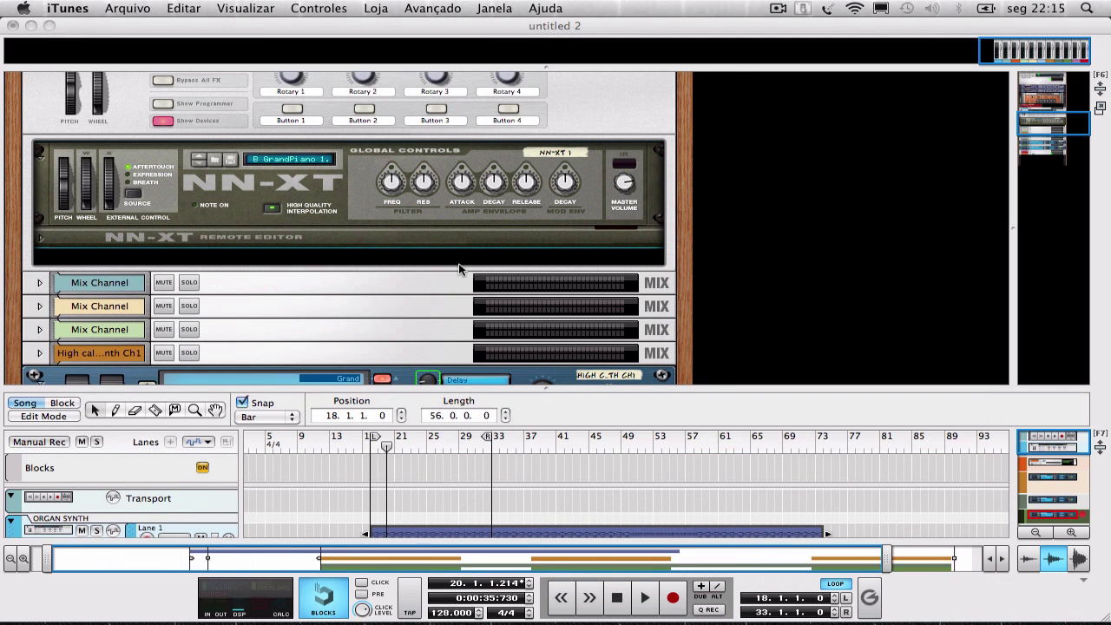
Delete the NN-XT sampler from the ORGAN SYNTH Combinator.
scroll(459, 263, "down", 2)
scroll(367, 217, "up", 3)
left_click(353, 240)
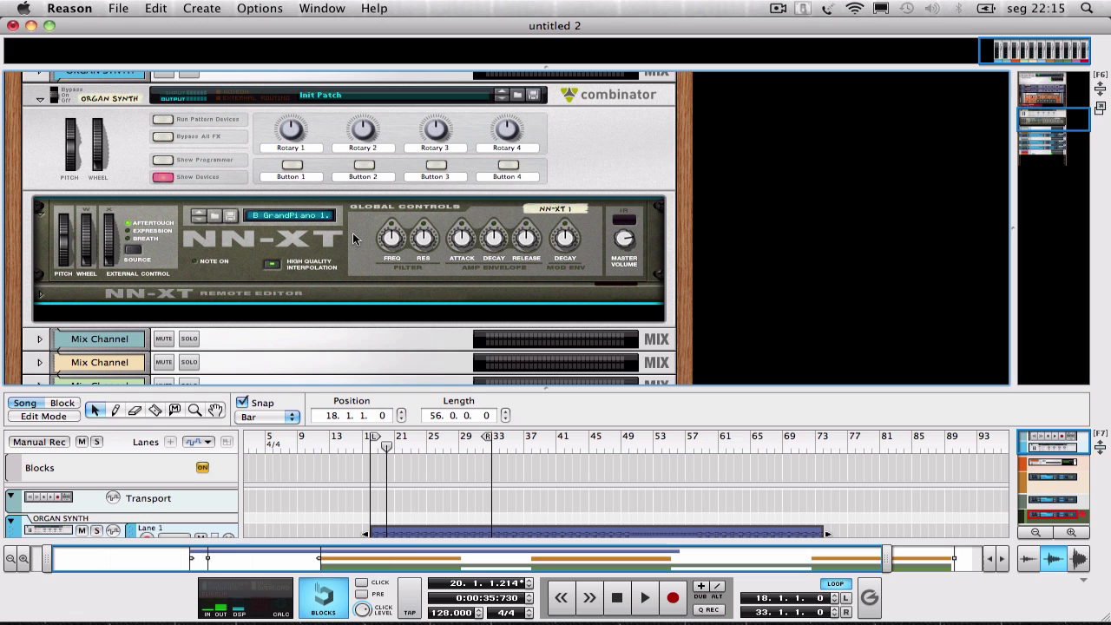
key("BackSpace")
key("Return")
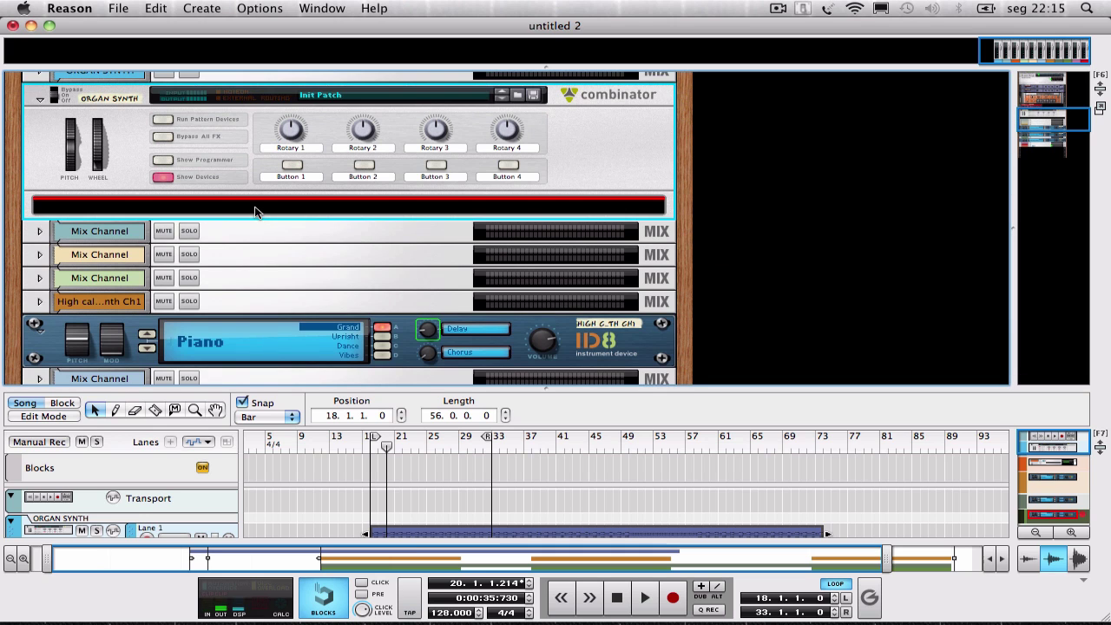
right_click(256, 210)
mouse_move(367, 342)
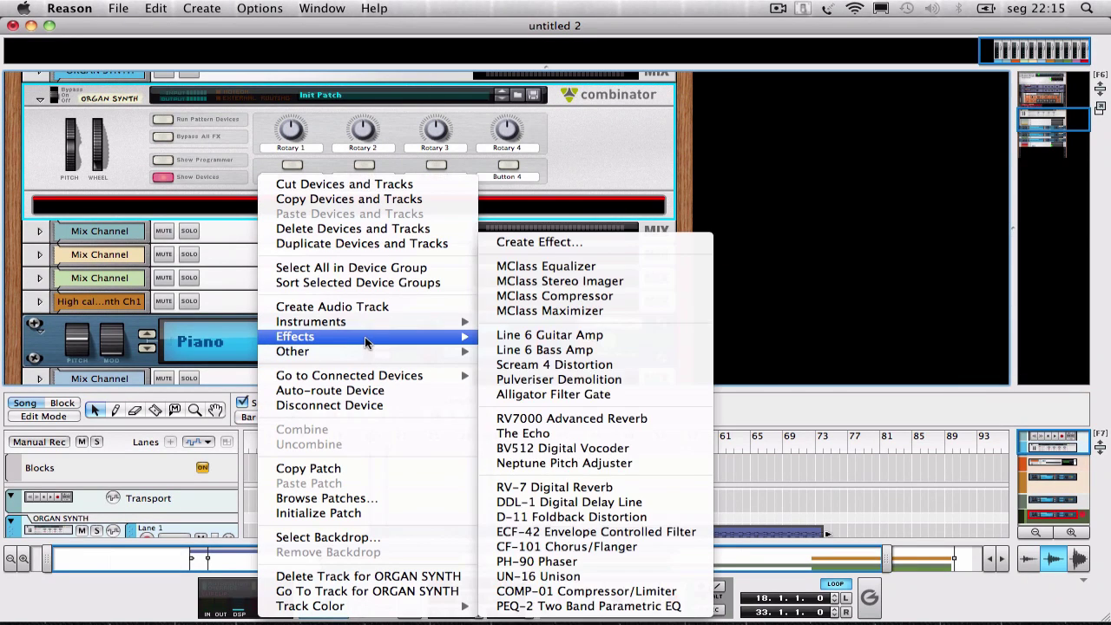
left_click(119, 155)
scroll(123, 182, "up", 1)
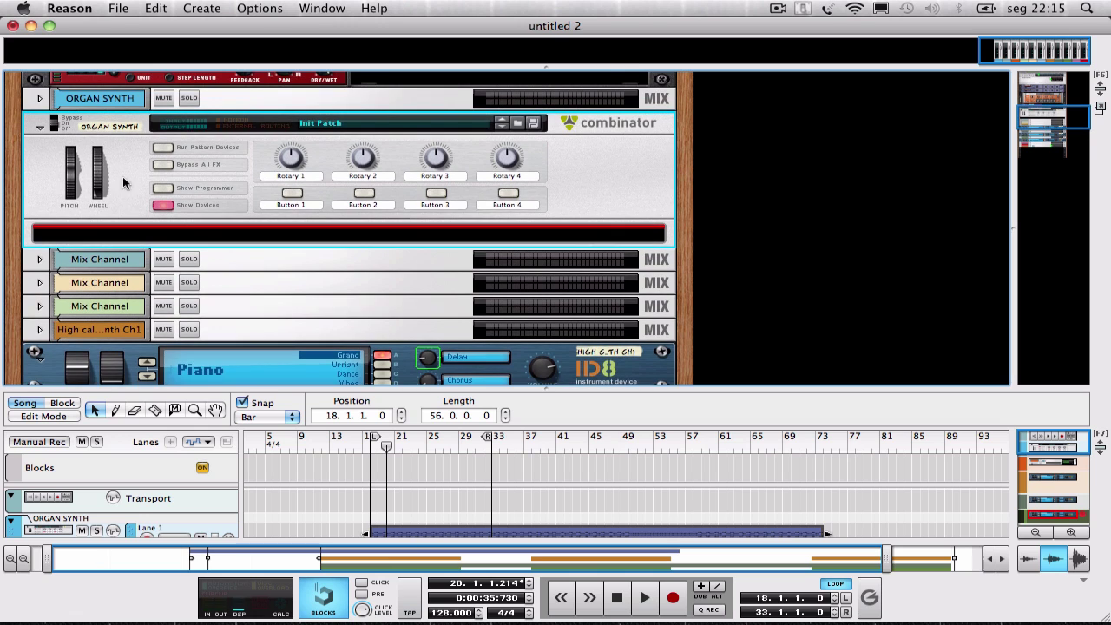
scroll(253, 331, "down", 5)
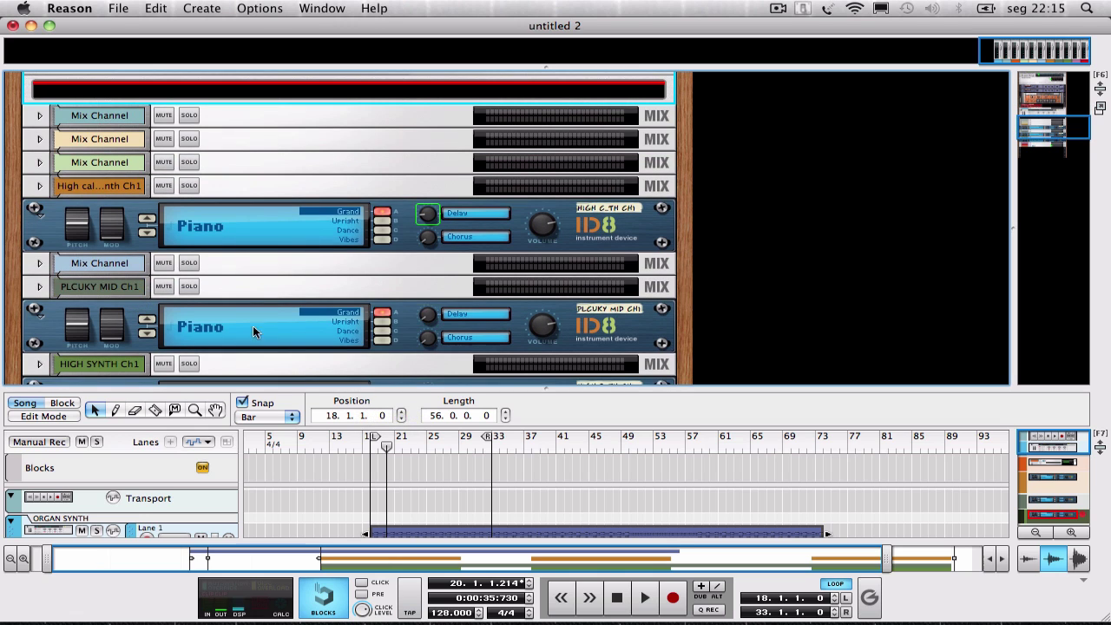
scroll(231, 321, "down", 5)
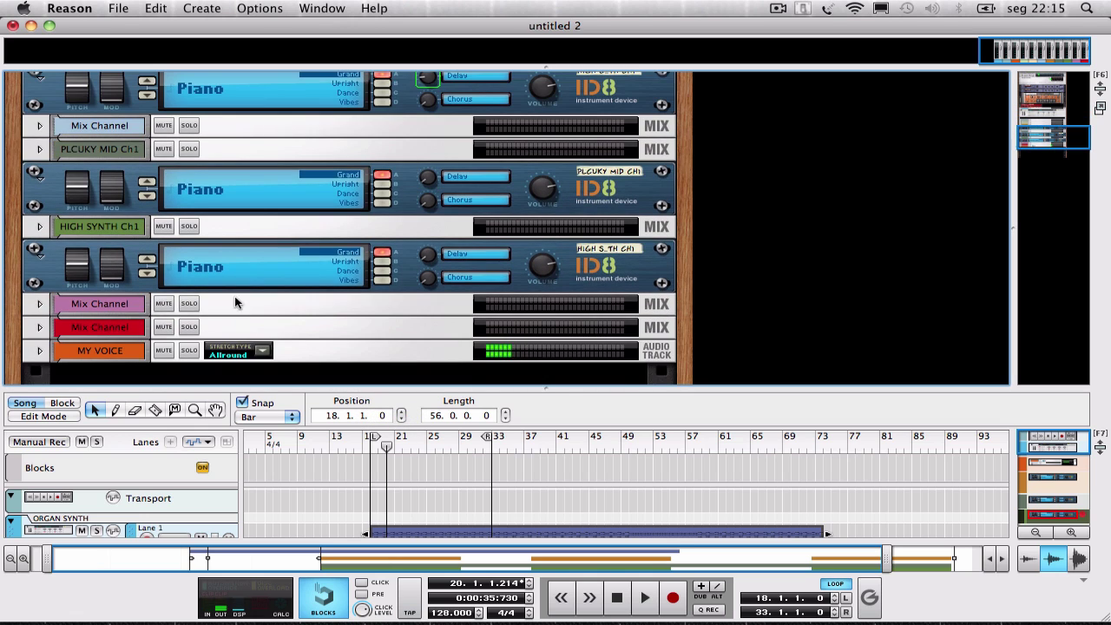
scroll(250, 147, "up", 2)
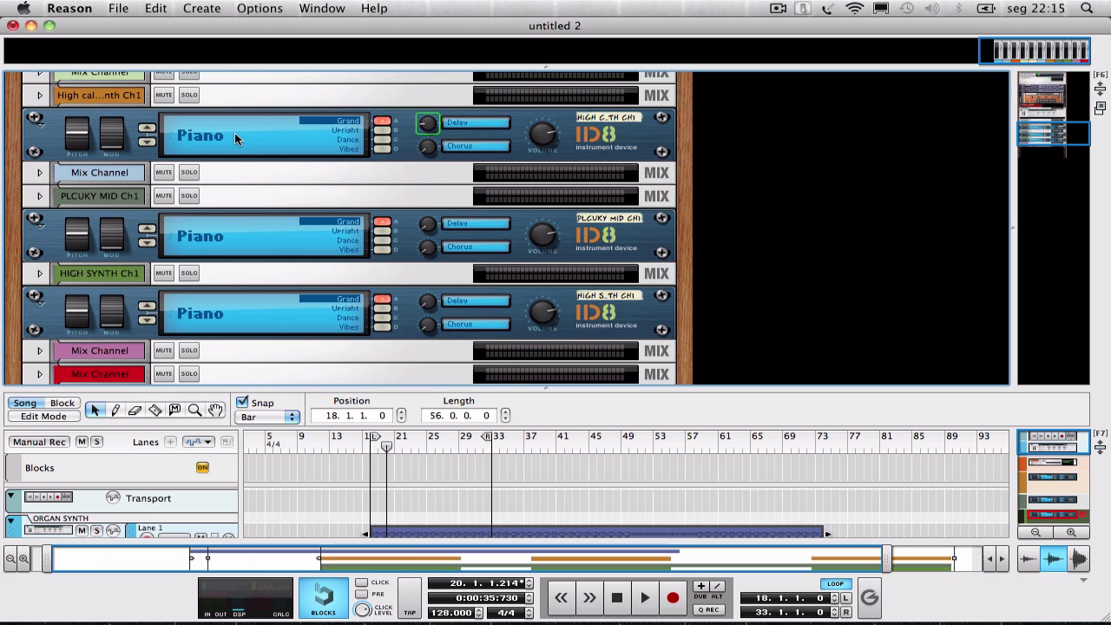
Select the High calvin synth Ch1 track and set the song position to bar 20.
left_click_drag(421, 387, 428, 123)
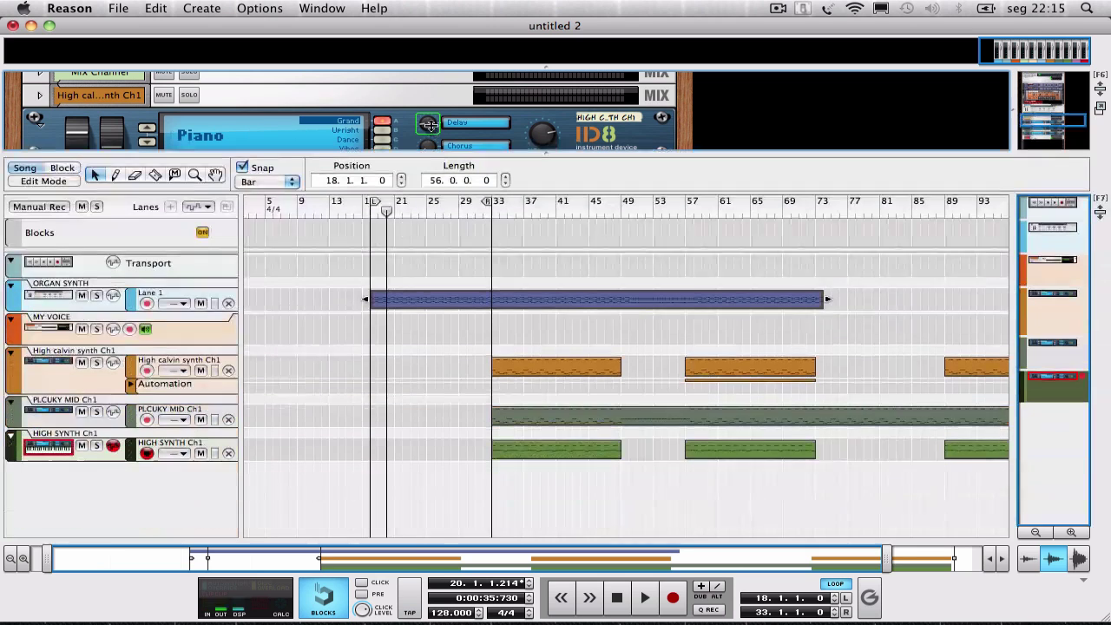
left_click(79, 377)
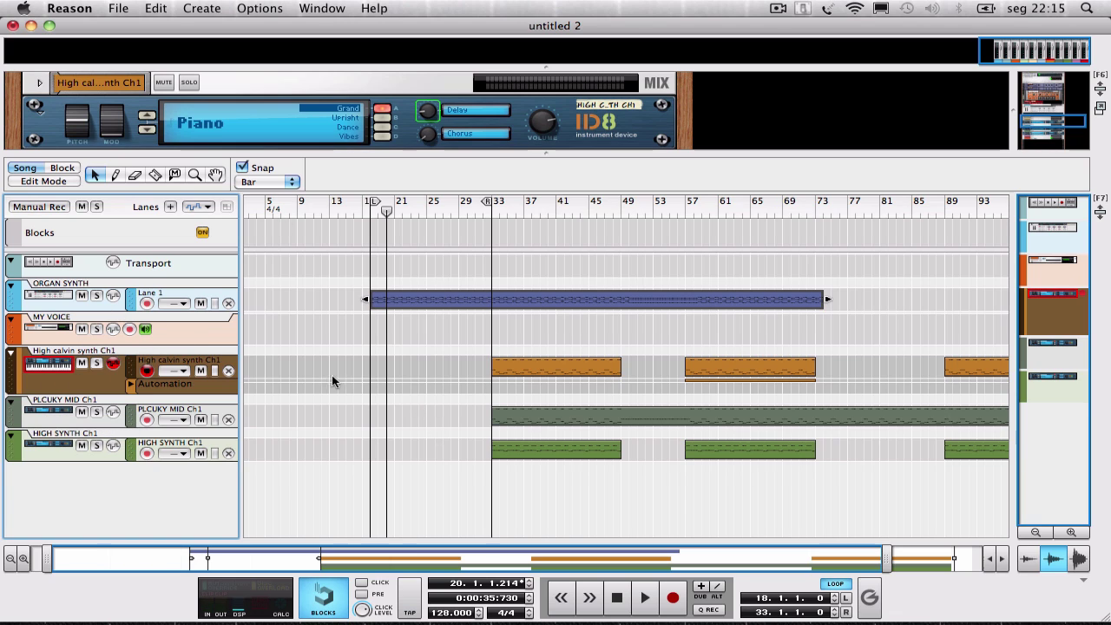
left_click(380, 219)
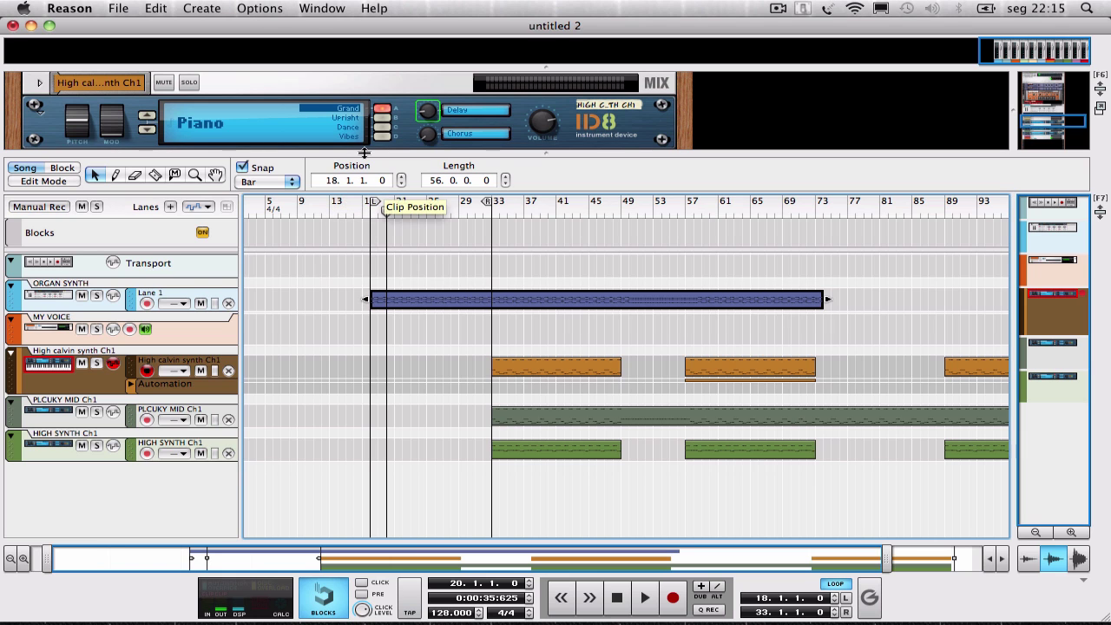
Create a Line Mixer 6:2 inside the empty ORGAN SYNTH Combinator.
left_click_drag(364, 153, 366, 412)
scroll(290, 271, "up", 4)
scroll(256, 215, "down", 1)
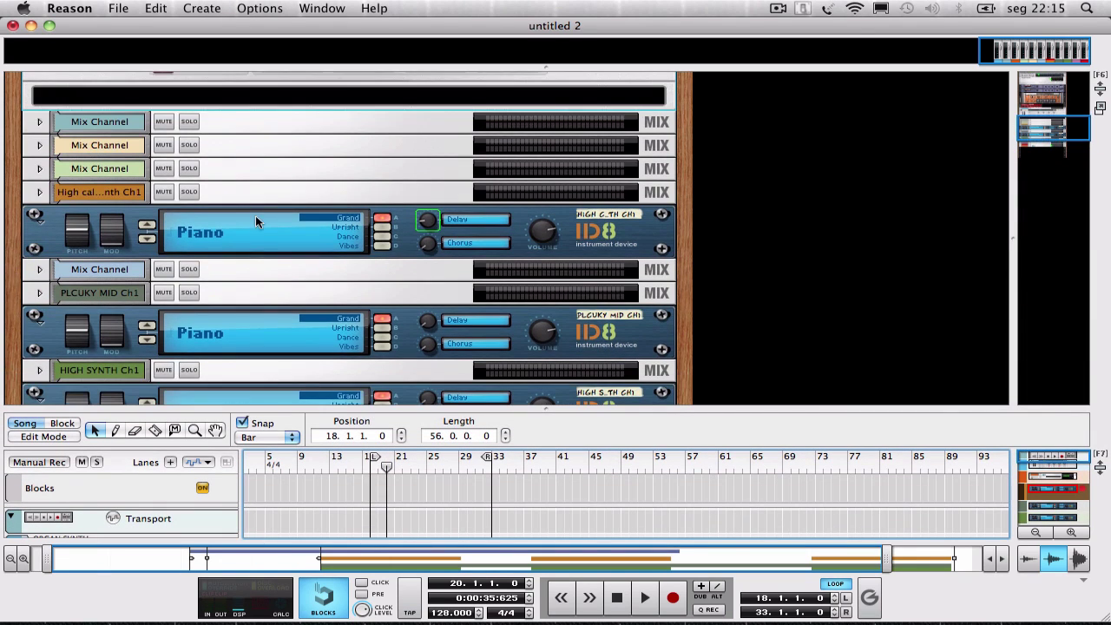
scroll(255, 223, "down", 1)
scroll(255, 226, "up", 5)
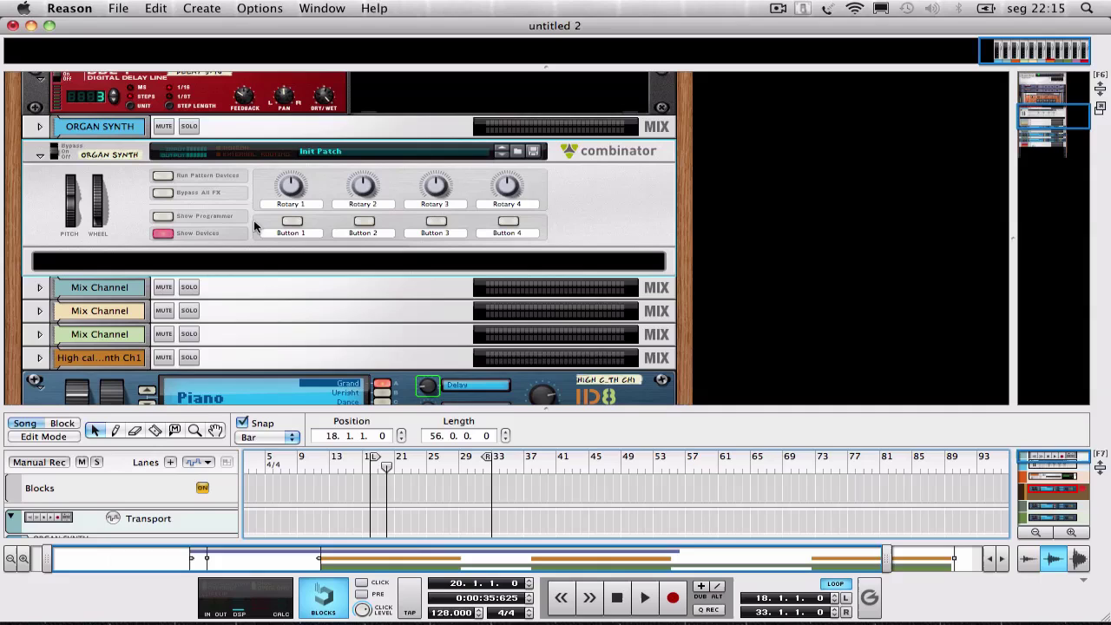
right_click(185, 268)
mouse_move(250, 323)
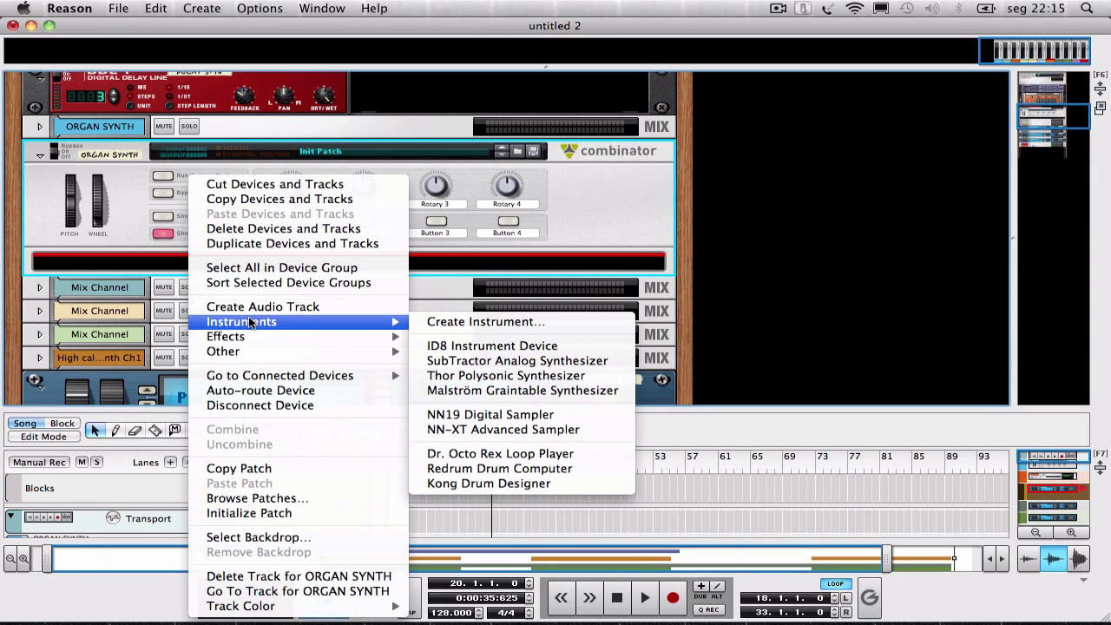
mouse_move(267, 352)
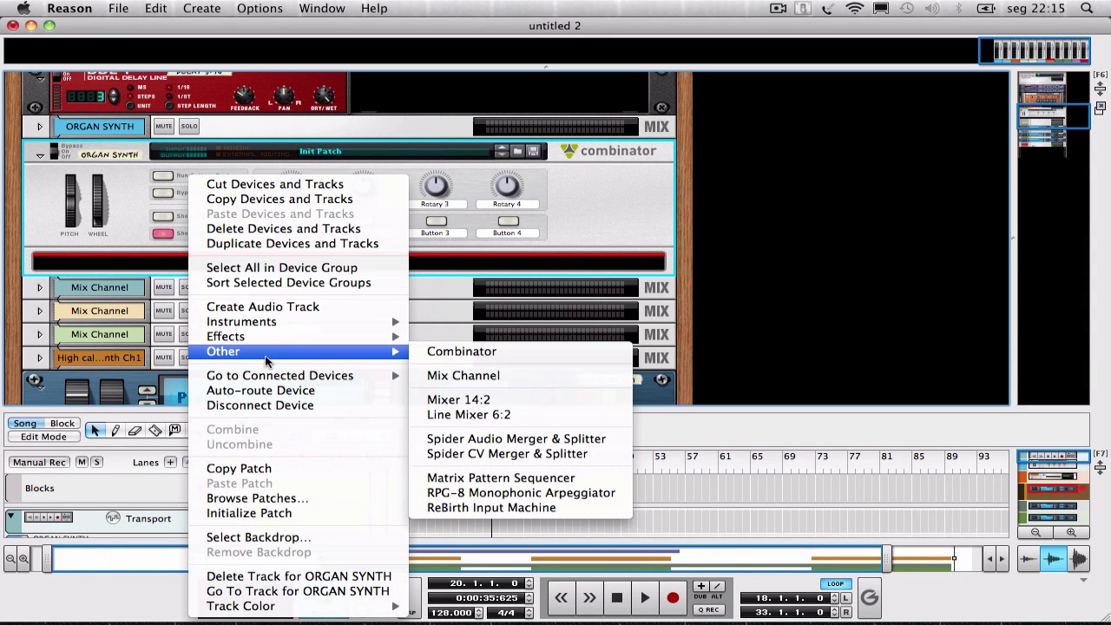
left_click(493, 415)
scroll(293, 260, "down", 3)
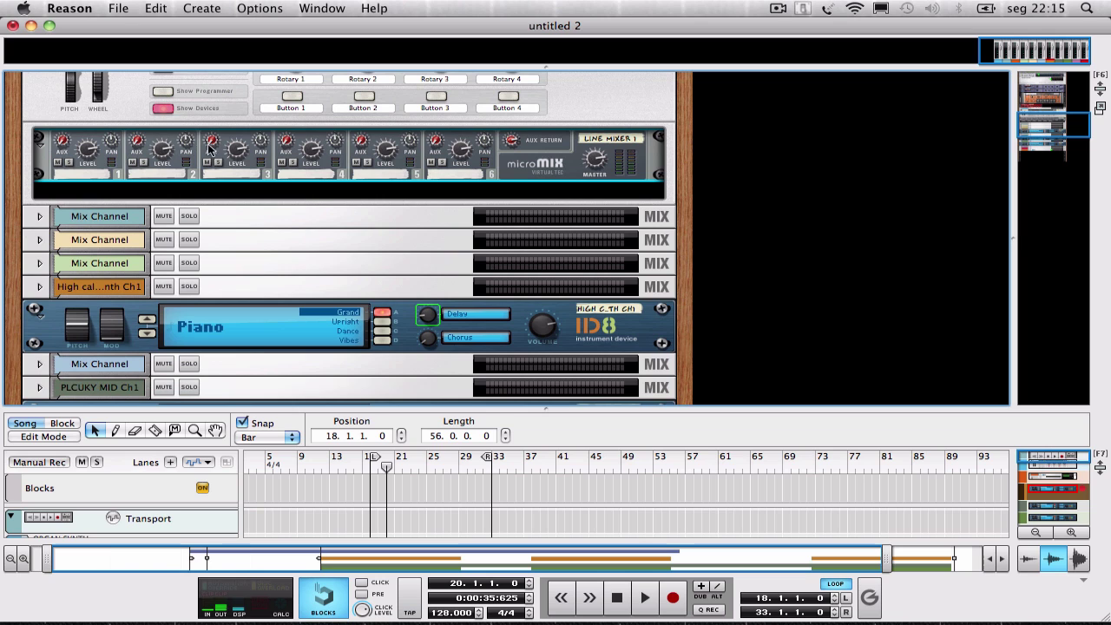
Create an NN-XT Advanced Sampler below the line mixer and load the M100 Rock.sxt organ patch into it.
right_click(47, 154)
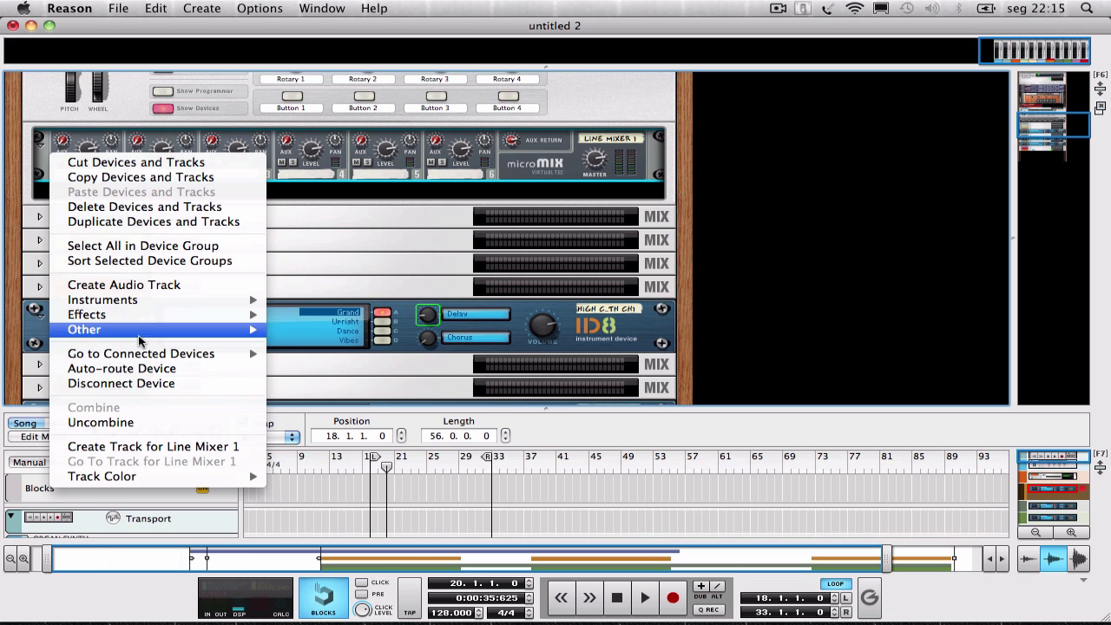
mouse_move(146, 299)
left_click(374, 410)
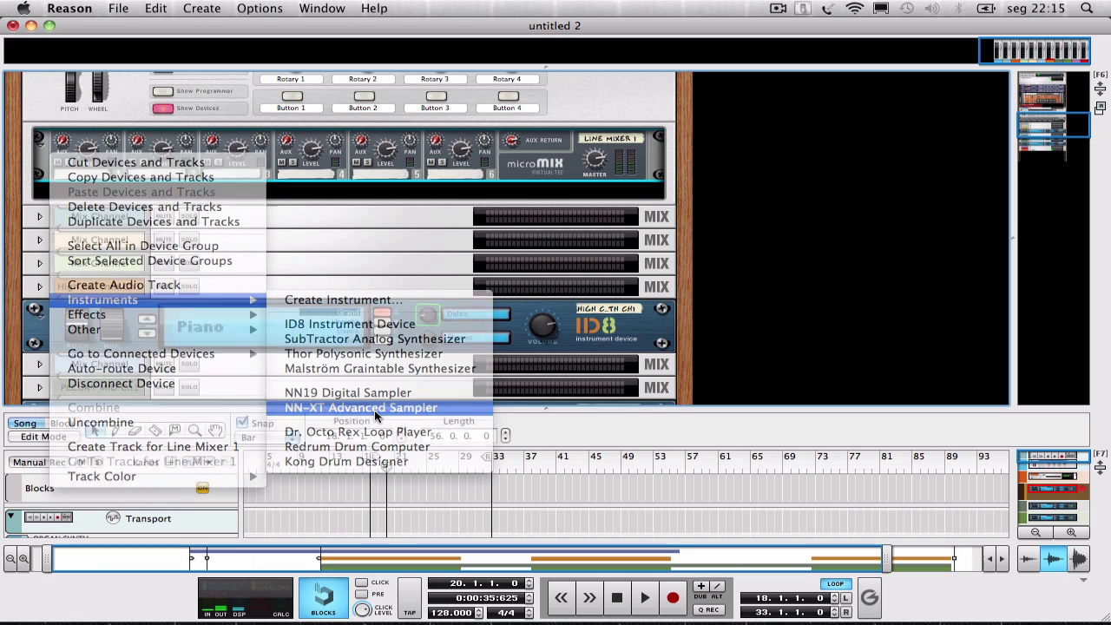
left_click(217, 208)
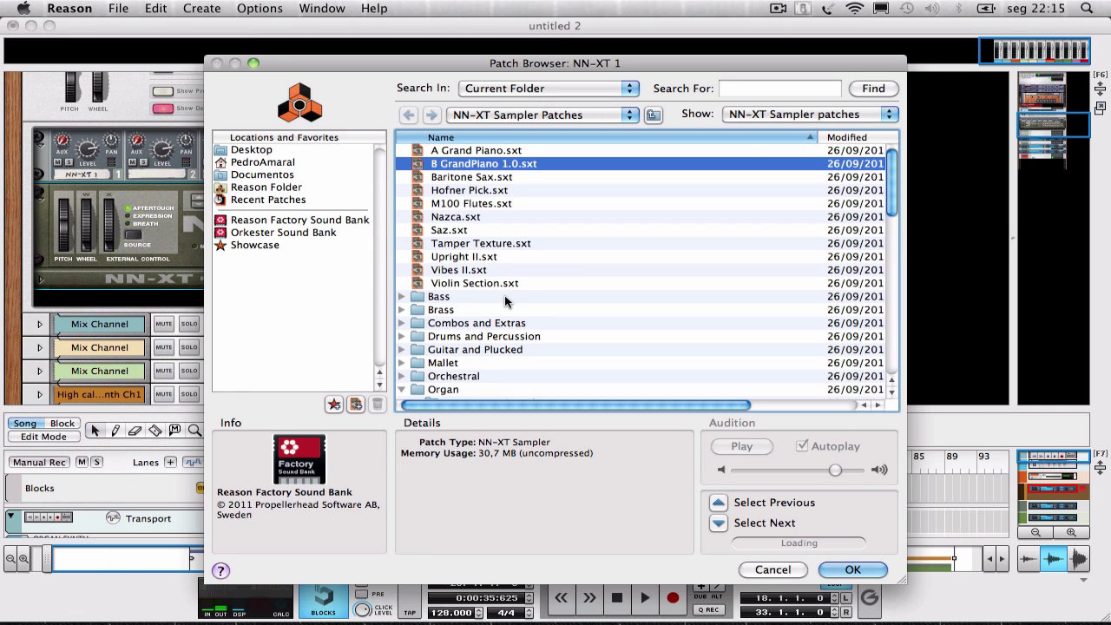
scroll(499, 300, "down", 4)
scroll(482, 298, "down", 5)
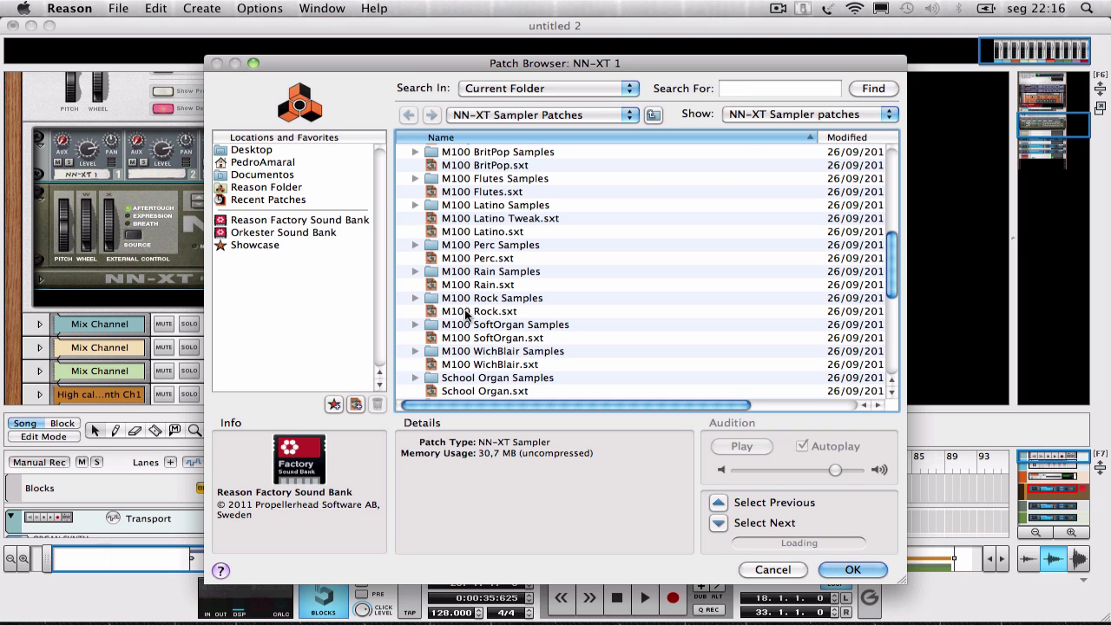
double_click(458, 311)
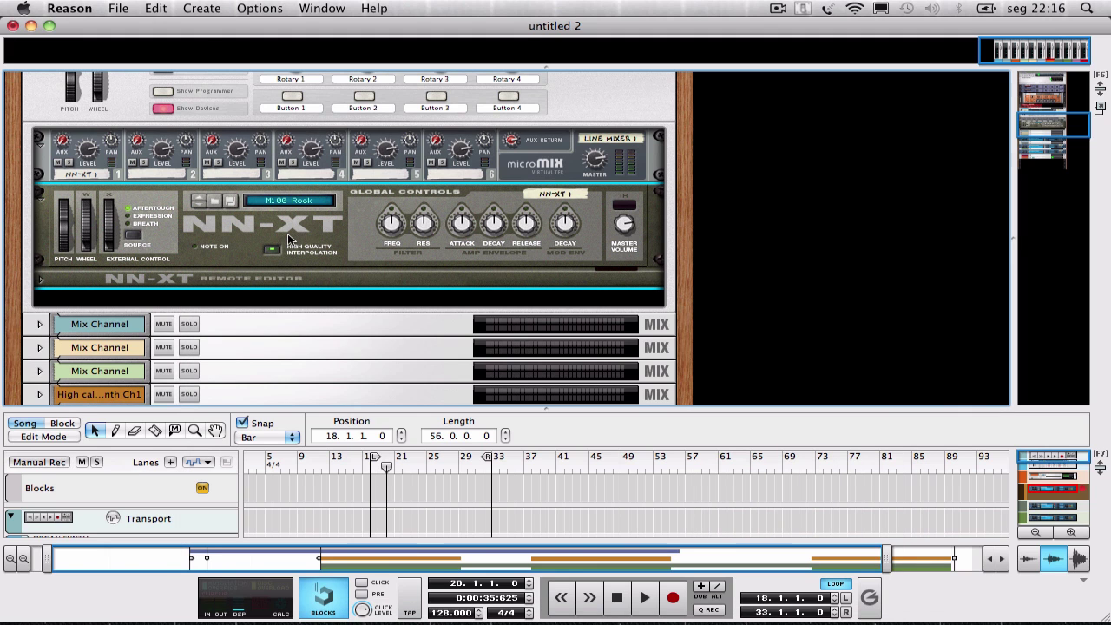
Show the on-screen piano keys and play a few test notes to listen to the M100 Rock patch.
key("F4")
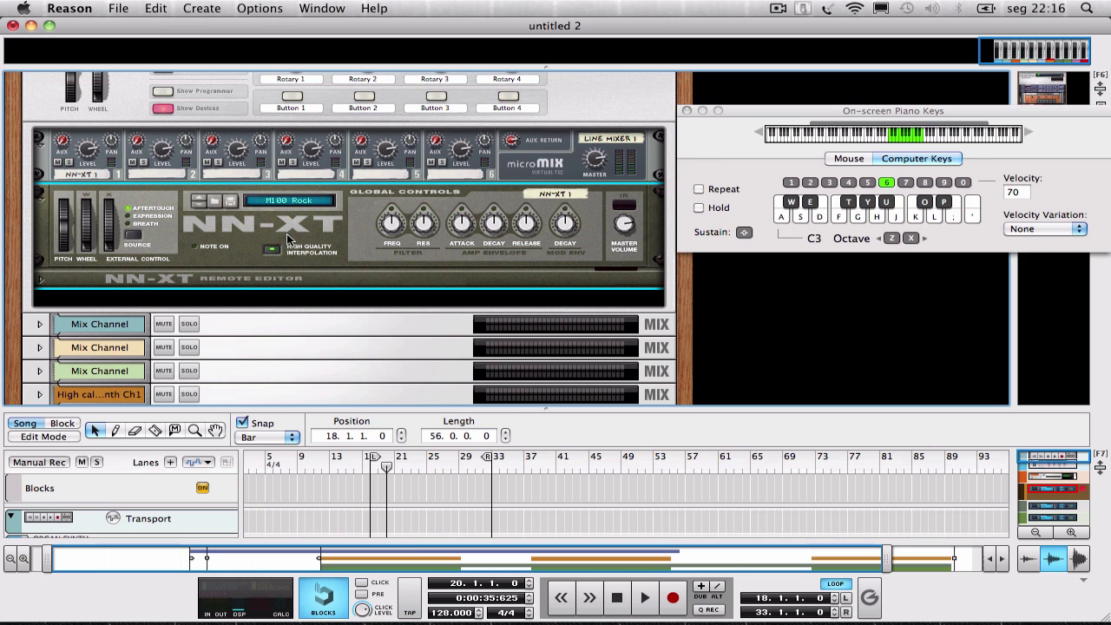
key("a")
key("d")
key("g")
key("a")
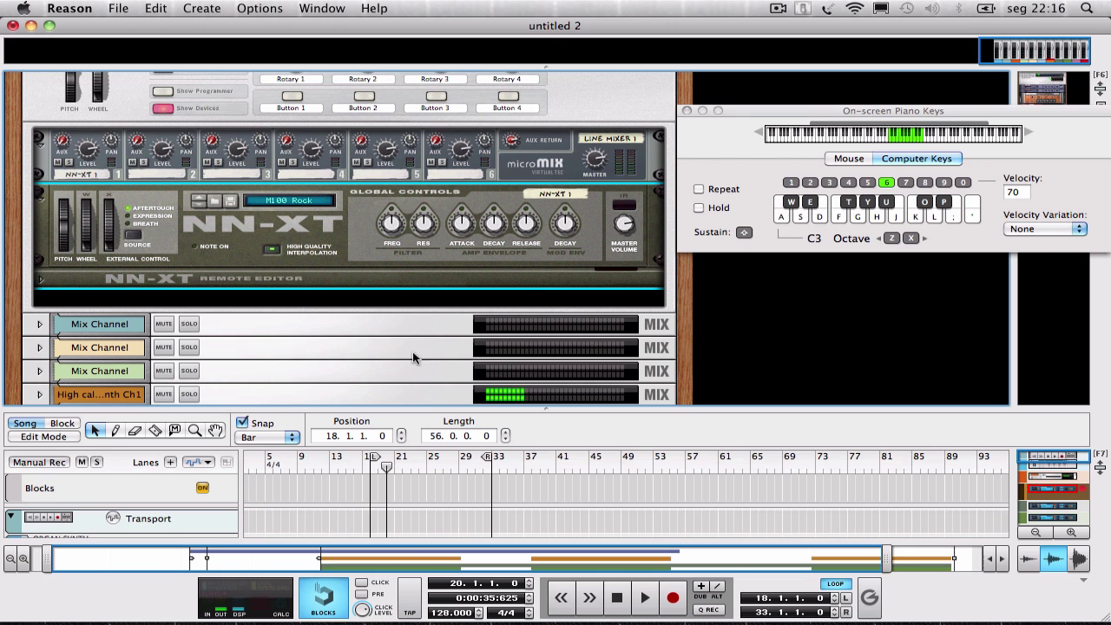
key("d")
key("a")
key("g")
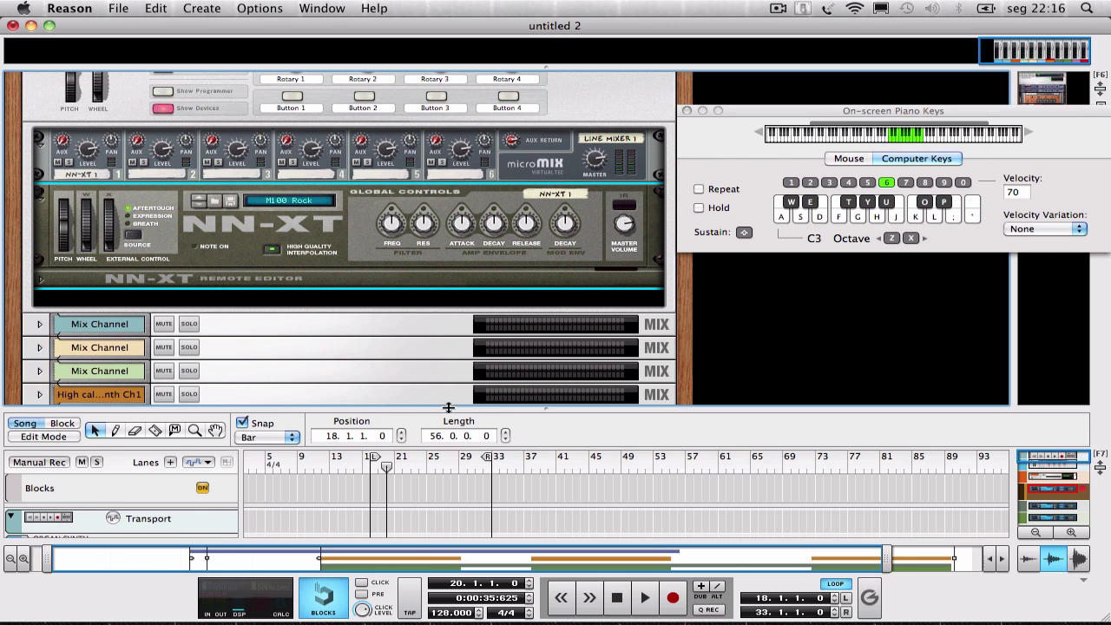
Enlarge the sequencer area and play the ORGAN SYNTH part from bar 20 to audition the M100 Rock patch.
left_click_drag(449, 407, 482, 397)
left_click(94, 395)
key("space")
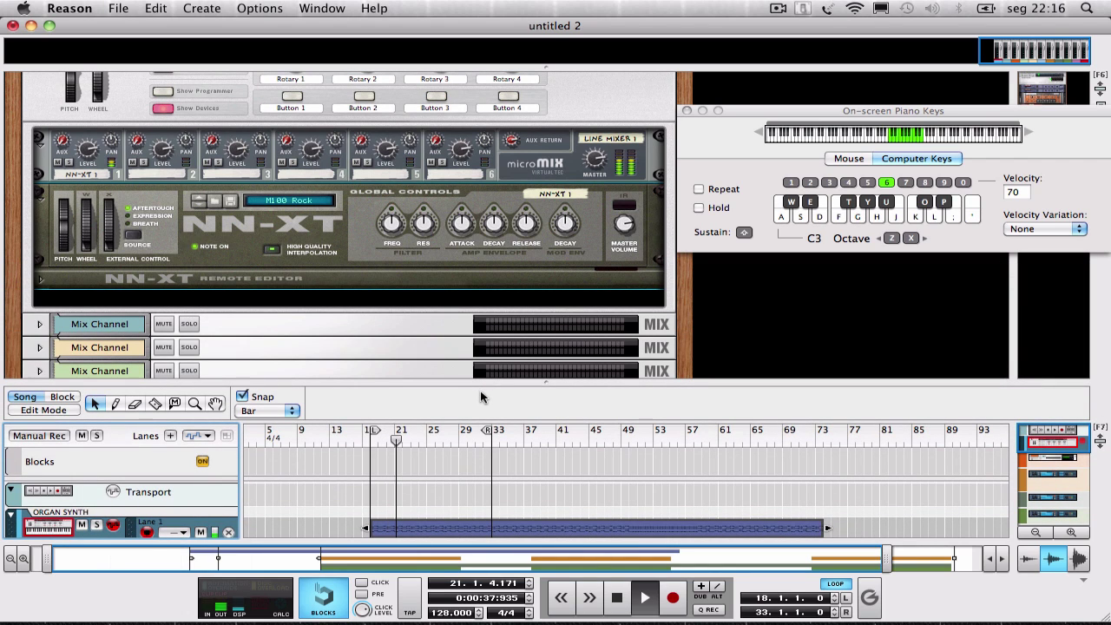
key("space")
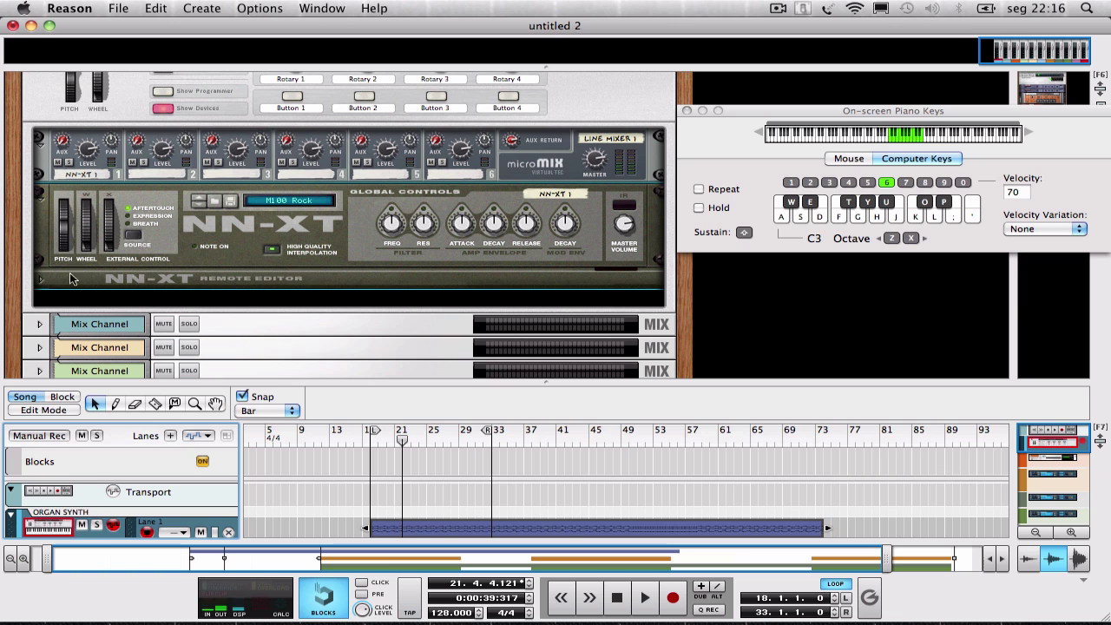
Add an MClass Equalizer below the NN-XT sampler inside the Combinator.
right_click(178, 222)
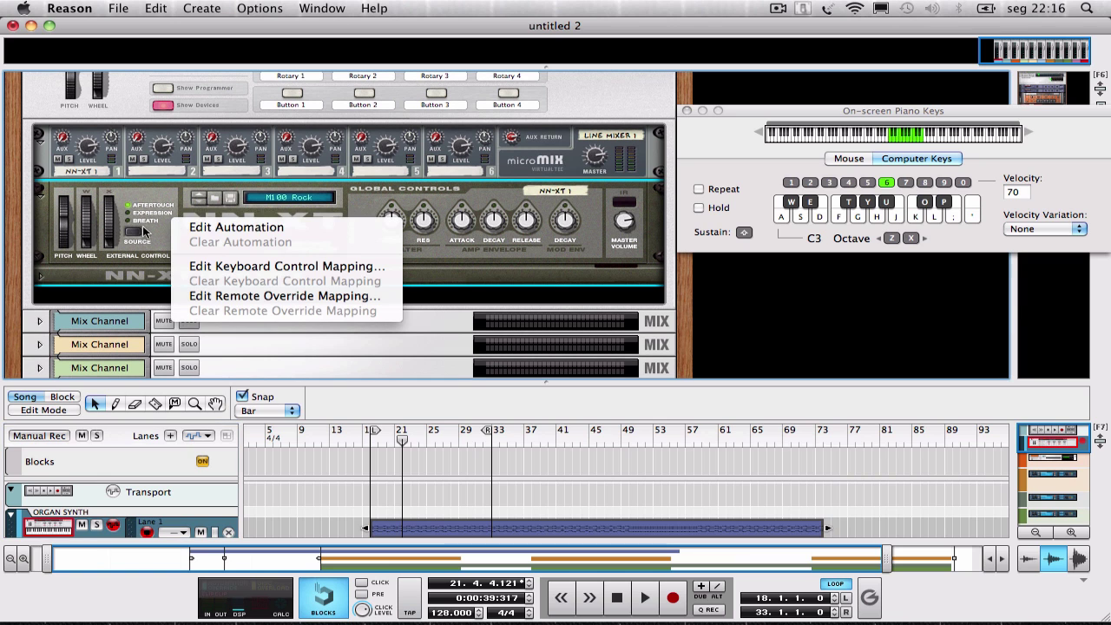
left_click(153, 212)
right_click(152, 212)
right_click(434, 265)
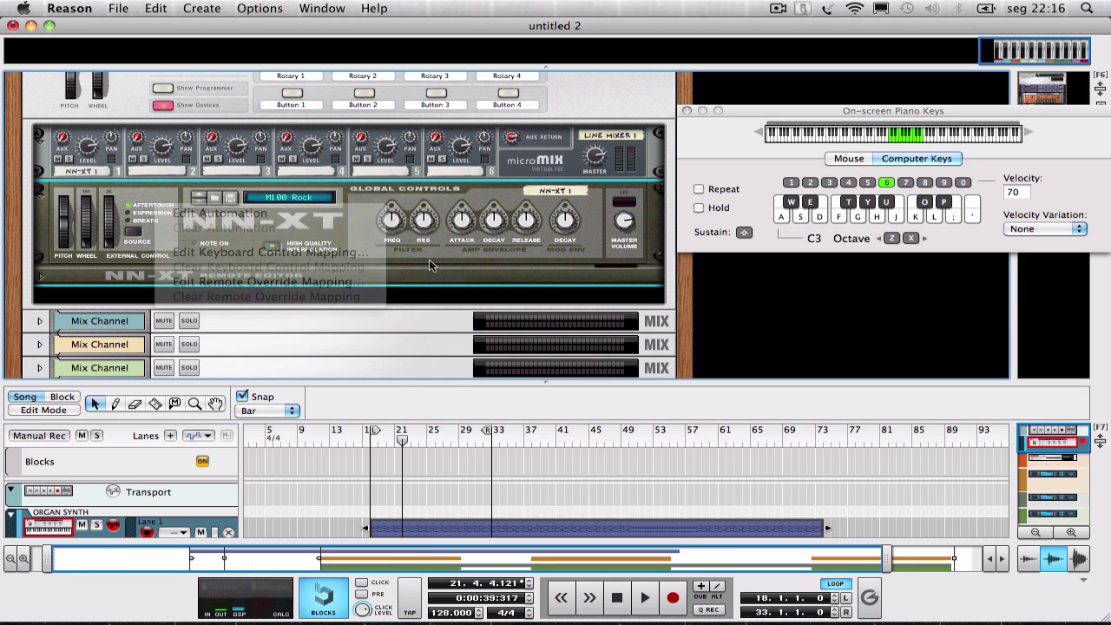
mouse_move(513, 419)
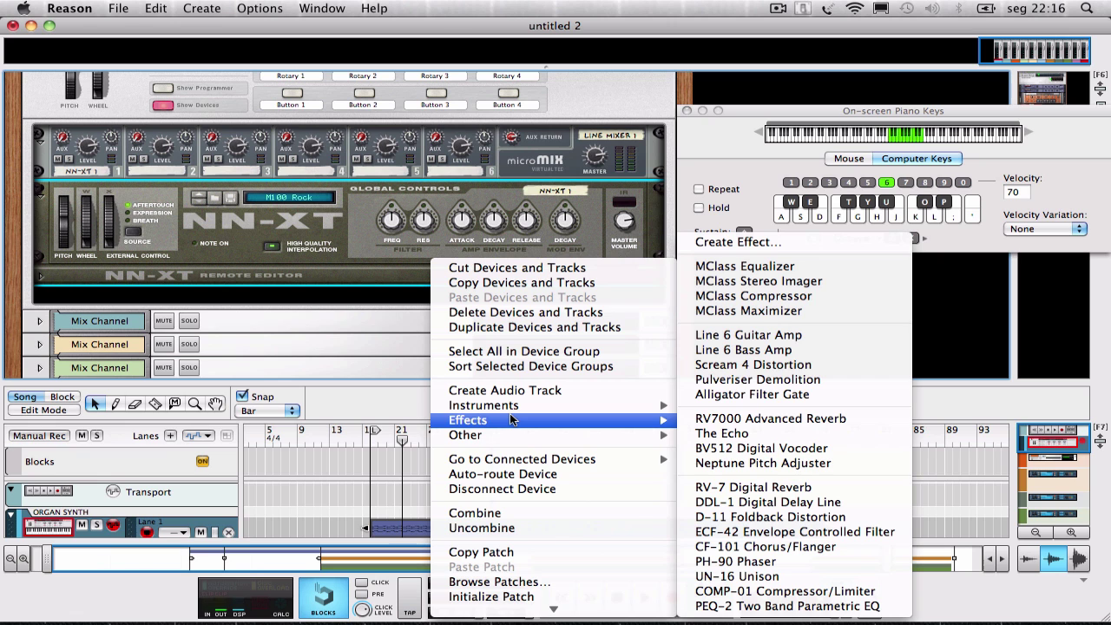
scroll(305, 311, "down", 3)
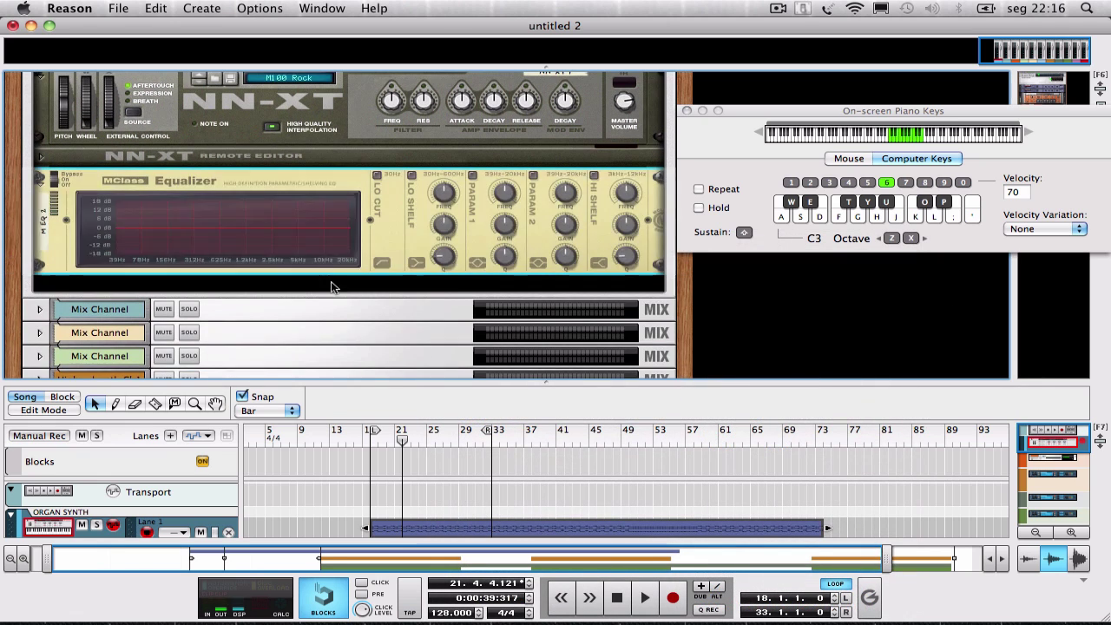
Enable the equalizer's Parametric 2 band, set its gain to 9.1 dB, raise its frequency and lower its Q for a broad boost.
left_click(533, 175)
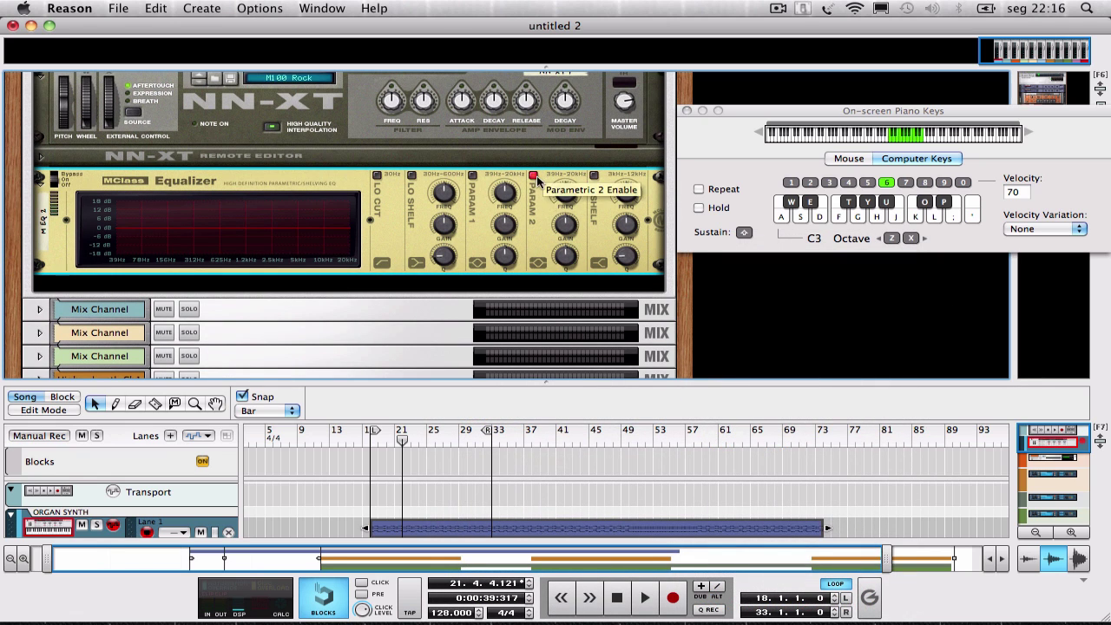
left_click_drag(565, 224, 566, 207)
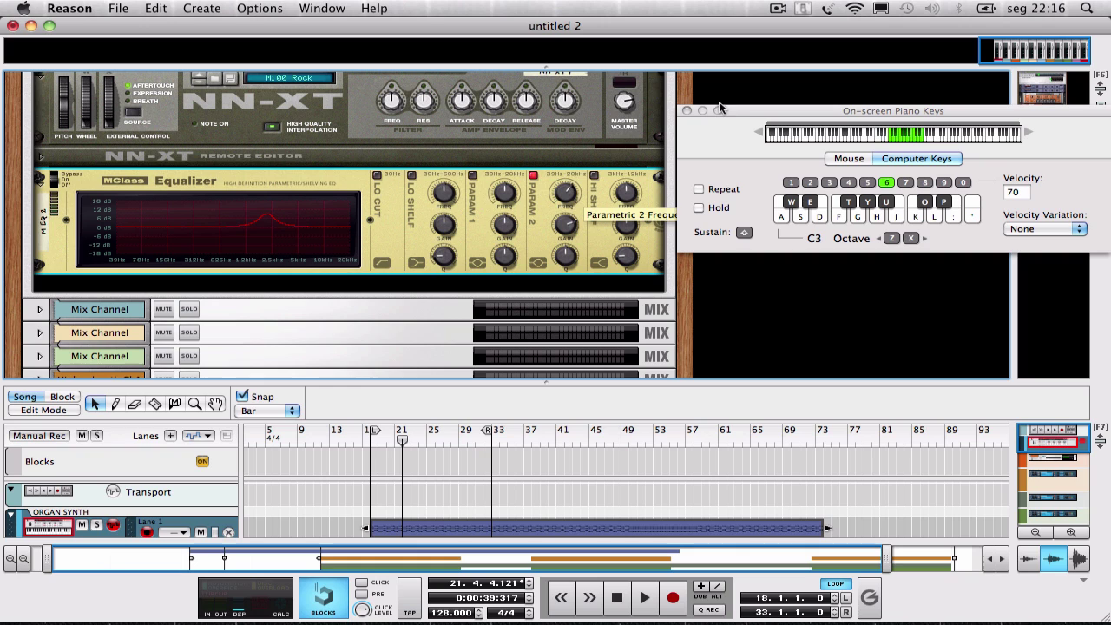
left_click_drag(566, 203, 567, 198)
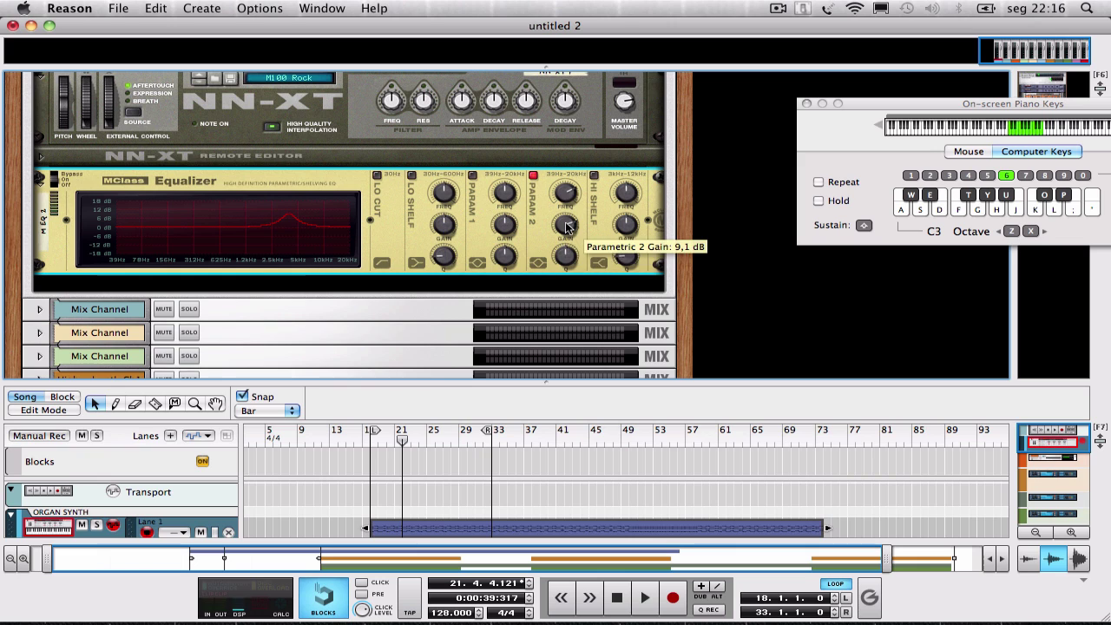
left_click_drag(565, 257, 561, 269)
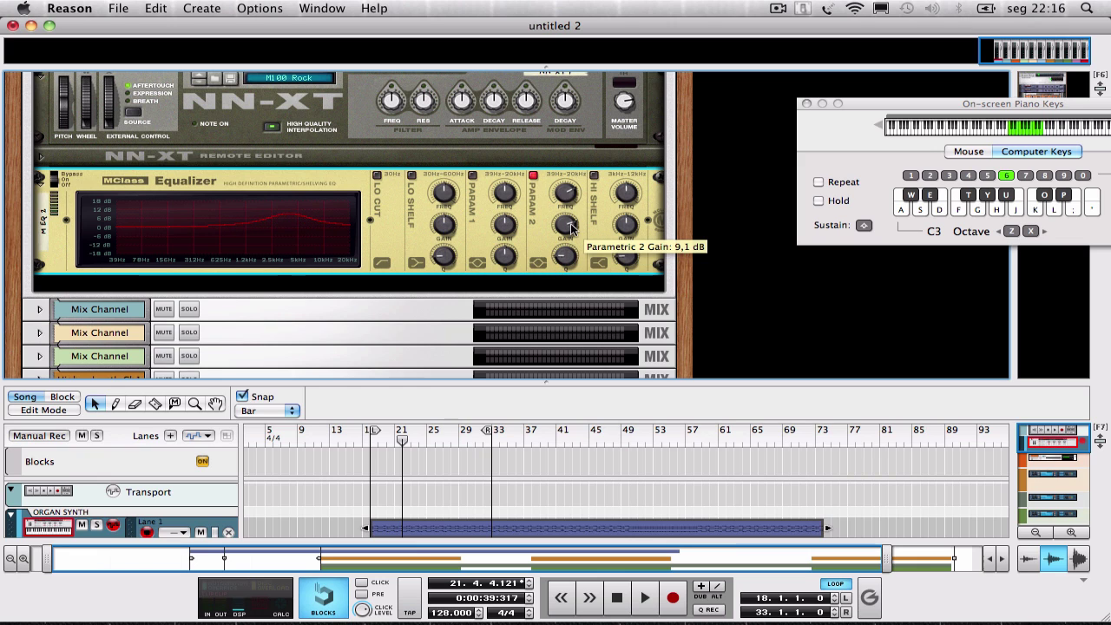
Enable the equalizer's low cut and low shelf, and set the low shelf gain to -18.3 dB.
left_click(376, 174)
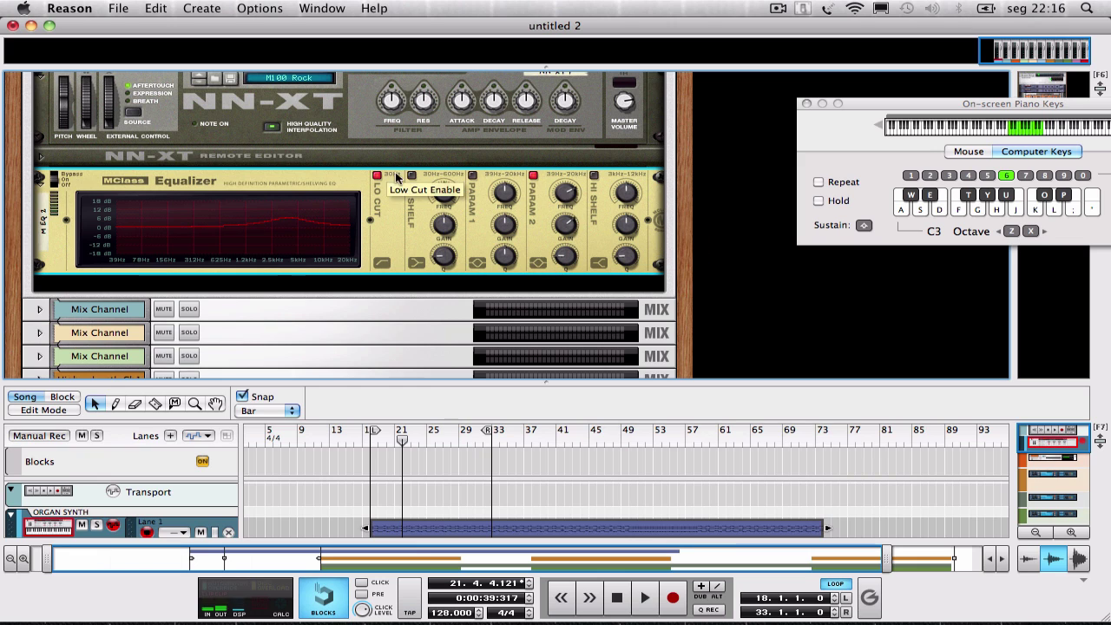
left_click(411, 175)
left_click_drag(441, 228, 441, 250)
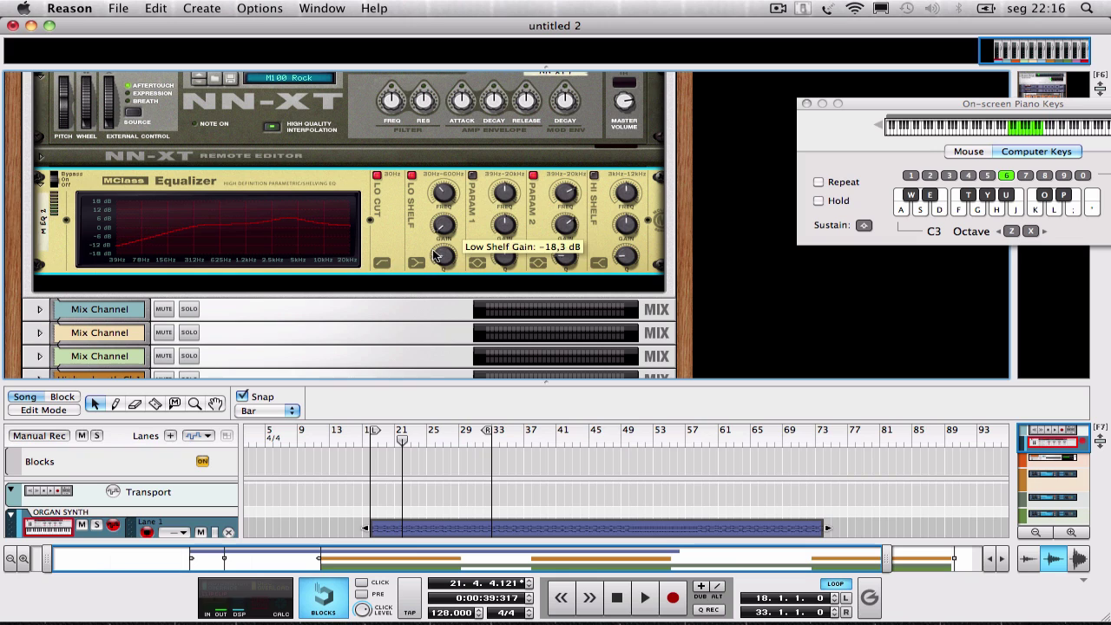
Enable the Parametric 1 band, set its frequency to 249.1 Hz and lower its gain.
left_click(472, 175)
left_click_drag(505, 194, 500, 201)
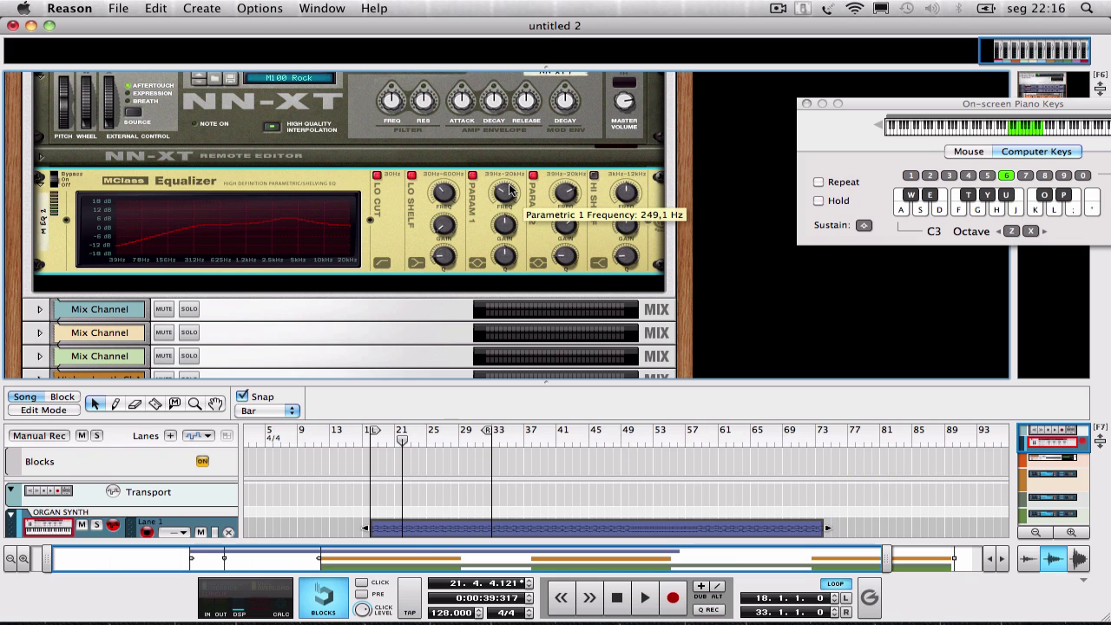
left_click_drag(505, 228, 507, 249)
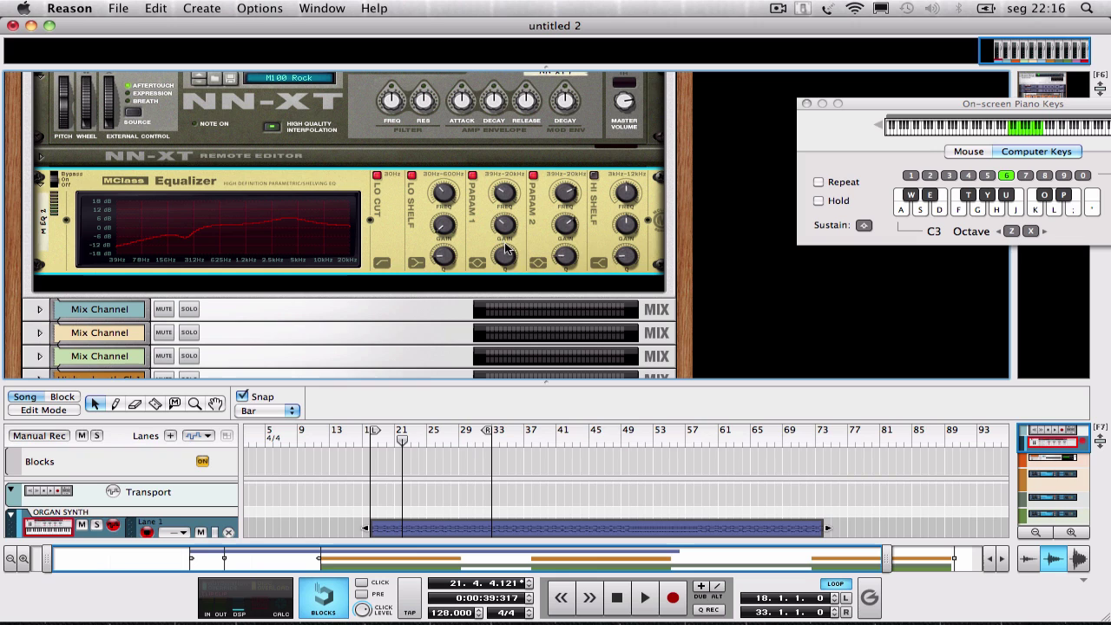
Play the organ part while adjusting the Parametric 2 gain, settle on 8.0 dB, and stop playback.
key("space")
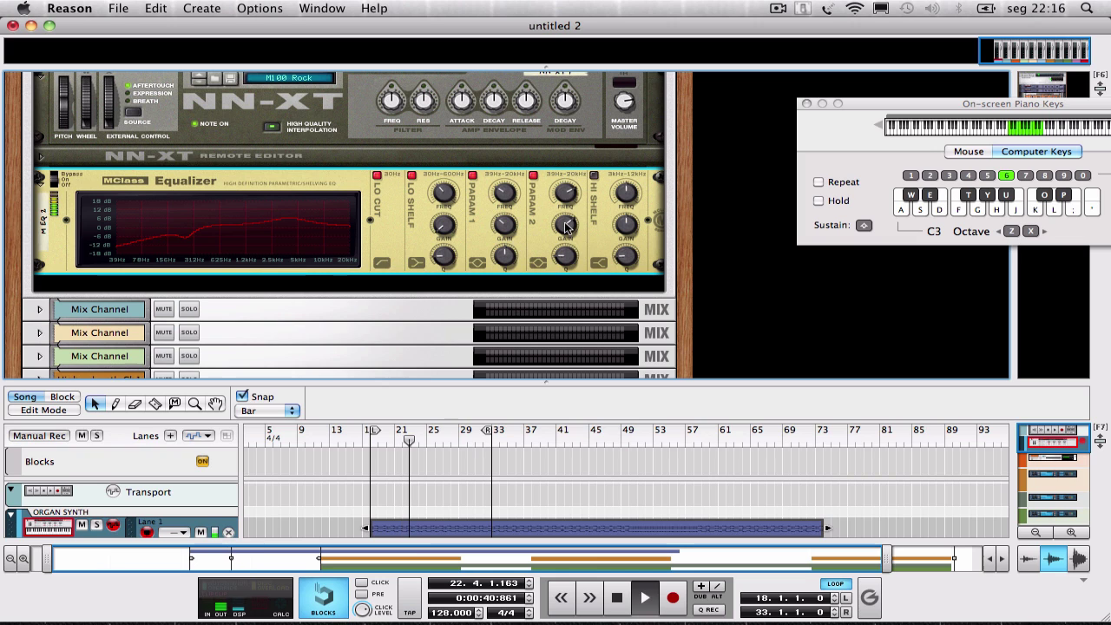
mouse_move(573, 224)
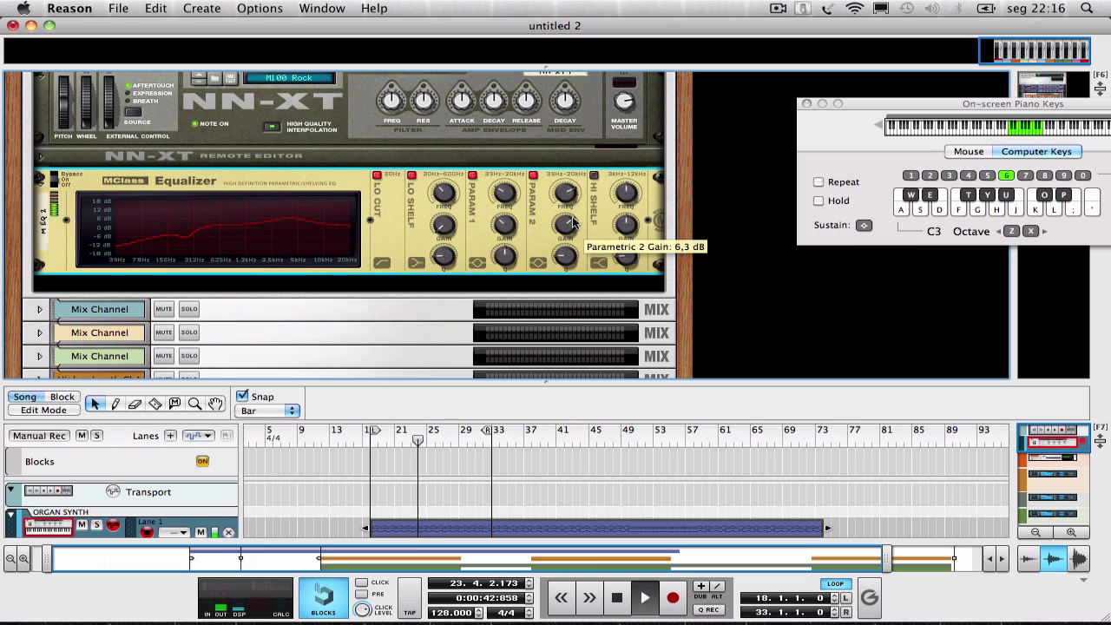
scroll(573, 224, "up", 5)
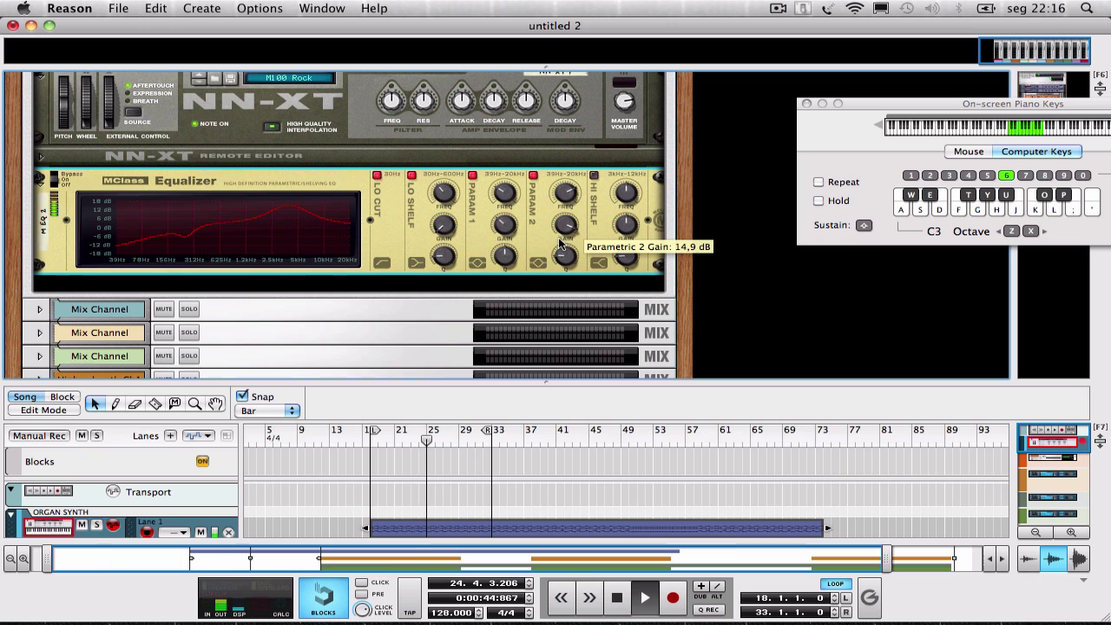
scroll(569, 226, "down", 5)
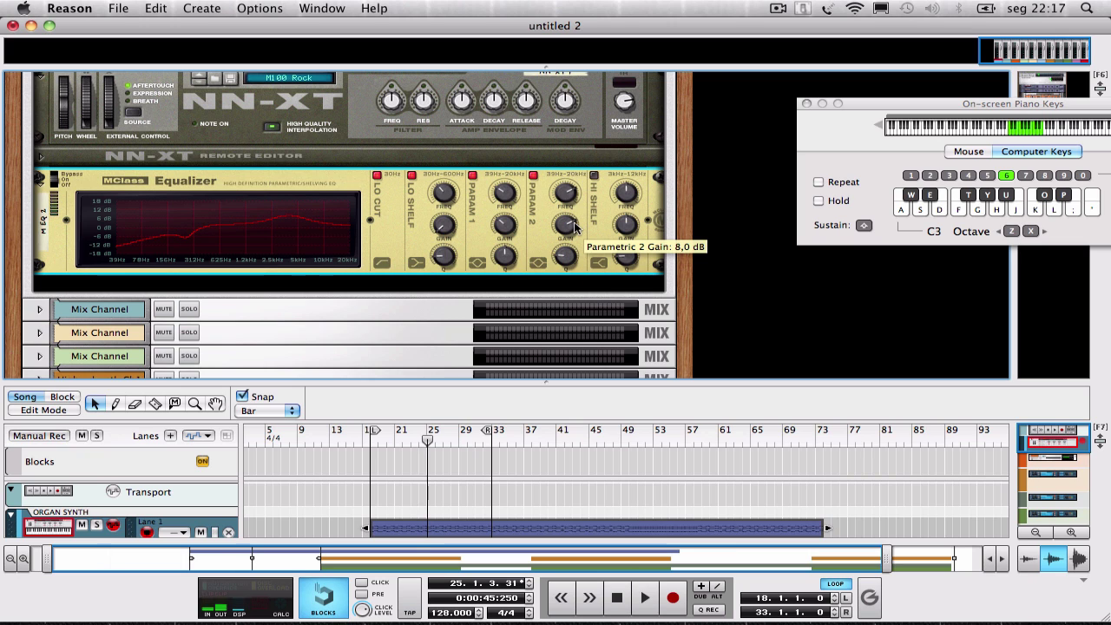
scroll(218, 162, "down", 4)
scroll(244, 184, "up", 4)
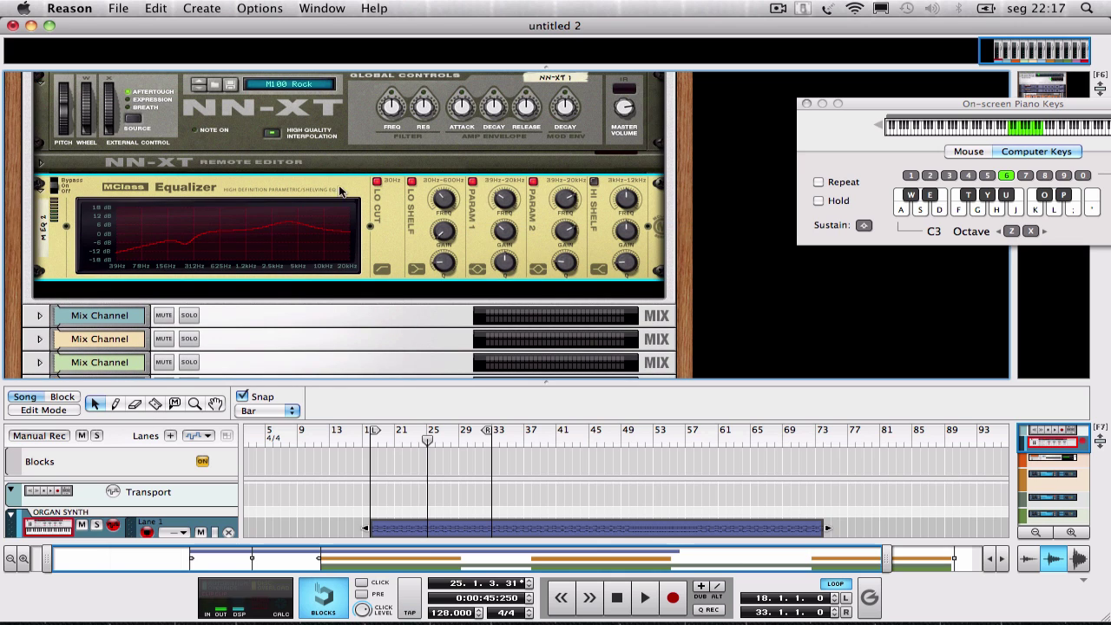
scroll(174, 209, "up", 3)
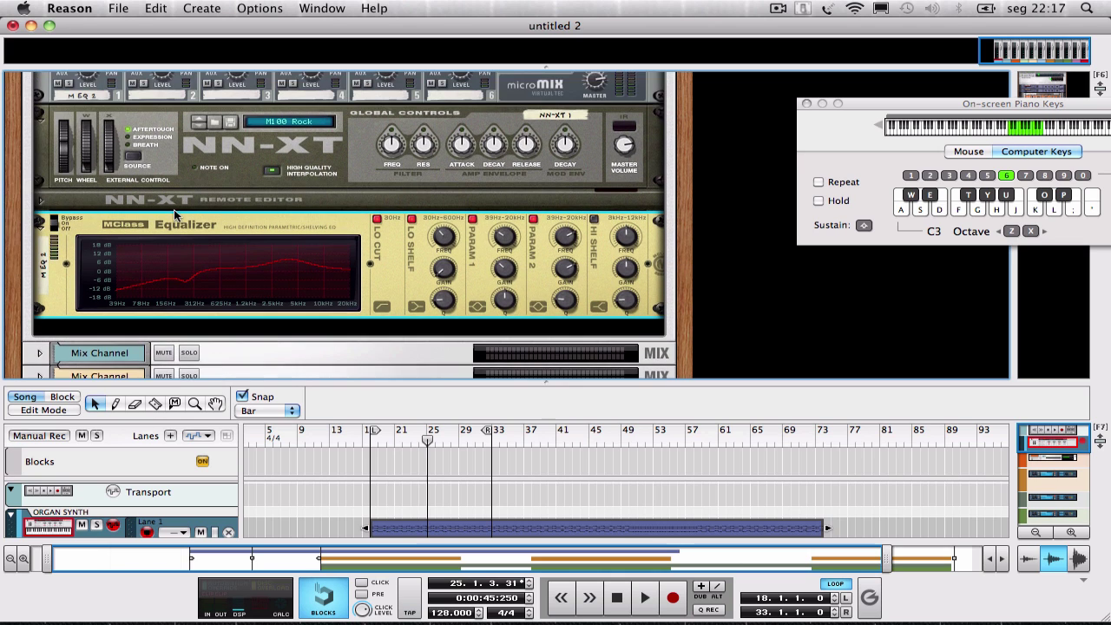
scroll(78, 184, "down", 4)
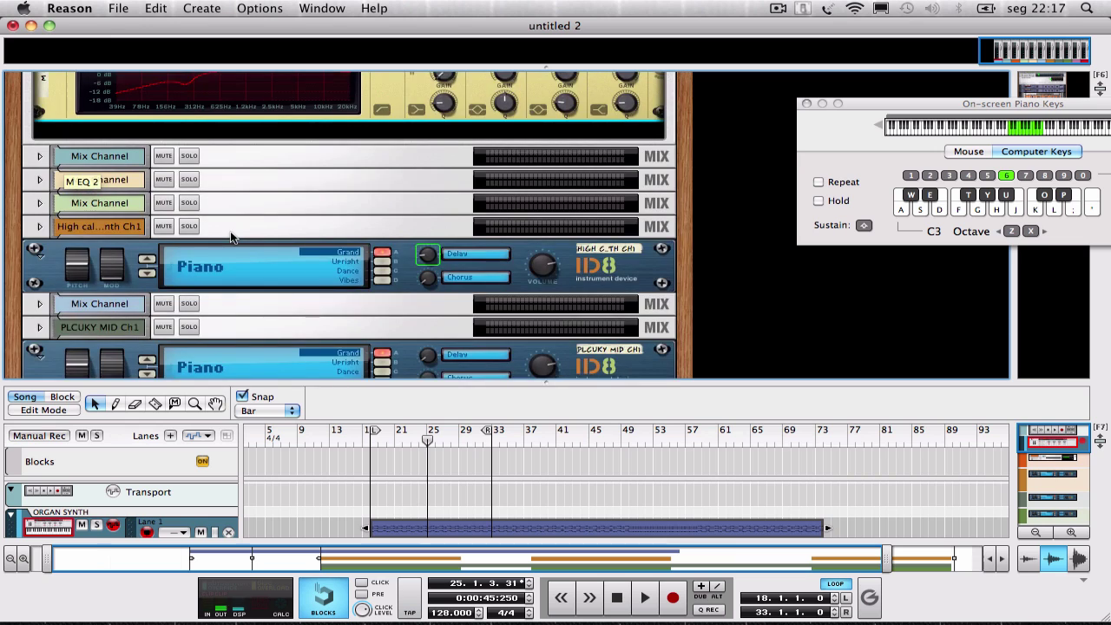
scroll(224, 243, "up", 5)
scroll(224, 243, "down", 2)
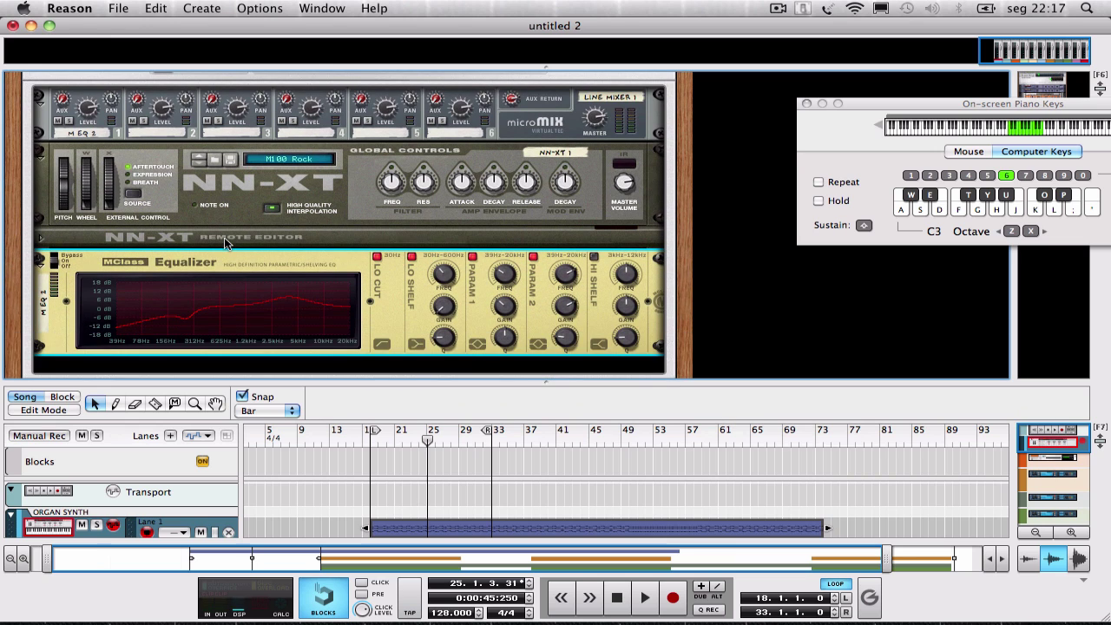
Create a Thor Polysonic Synthesizer below the line mixer in the Combinator.
scroll(196, 255, "up", 2)
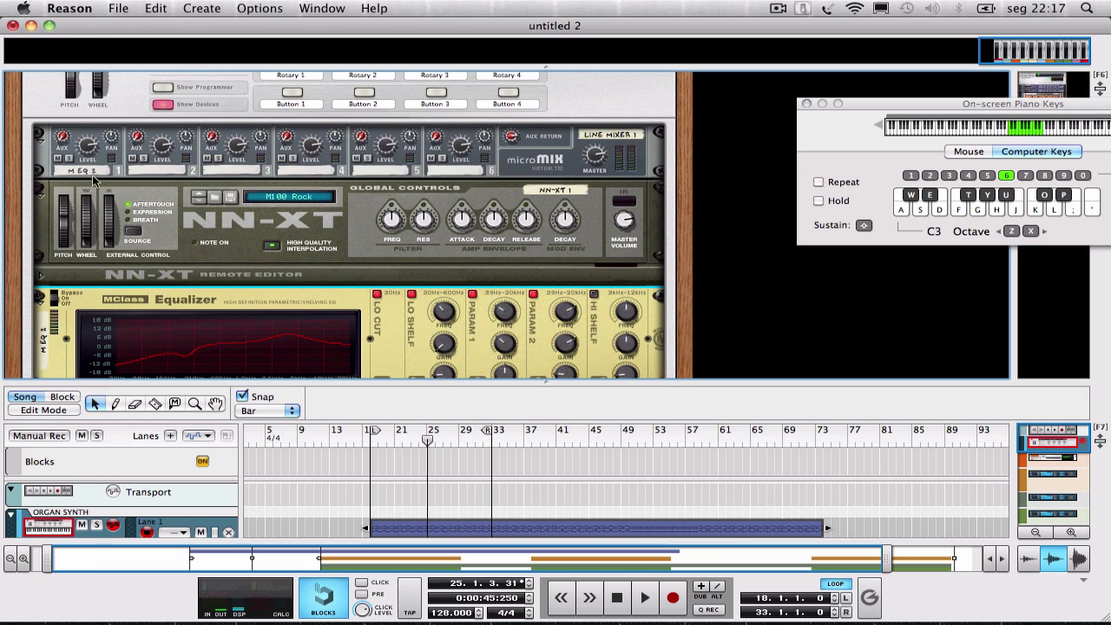
right_click(46, 151)
mouse_move(146, 308)
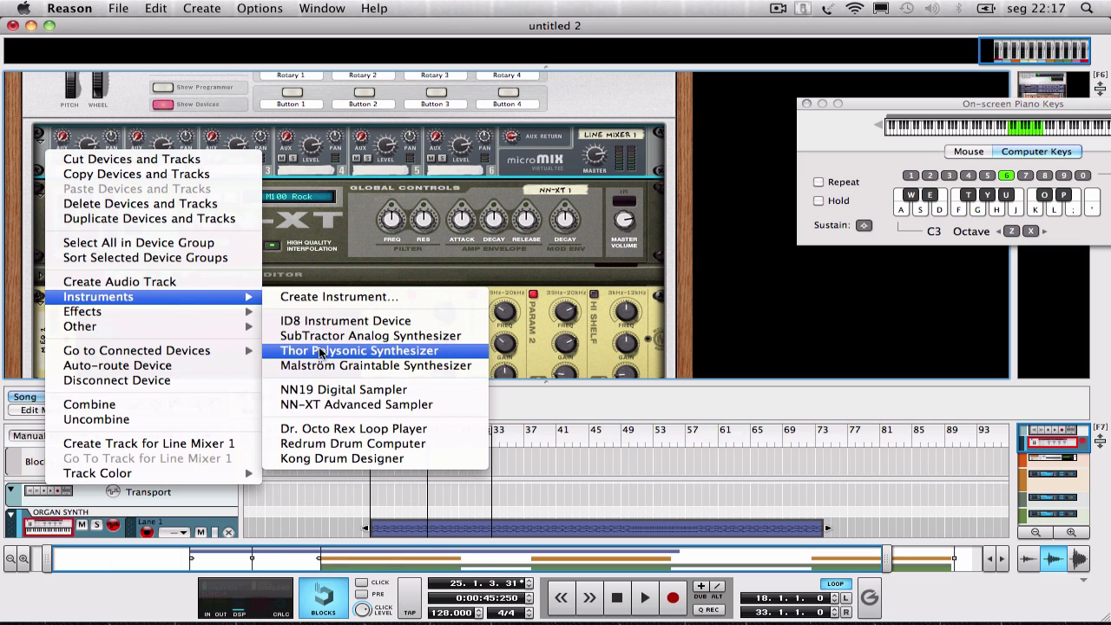
left_click(319, 351)
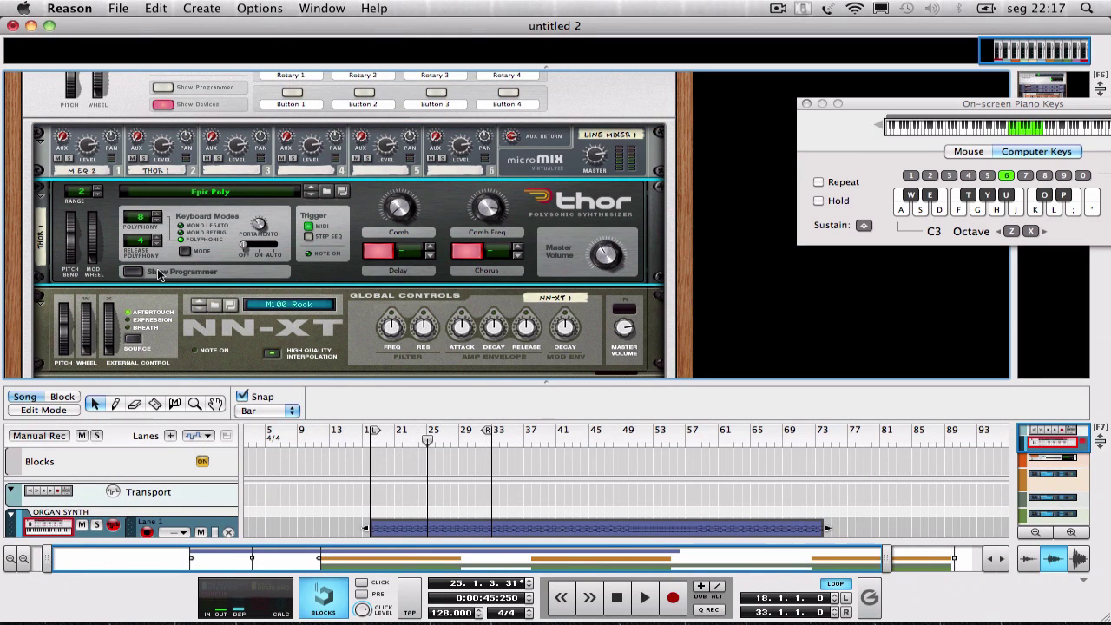
Show the Thor synthesizer's programmer and initialize its patch.
left_click(139, 272)
right_click(356, 117)
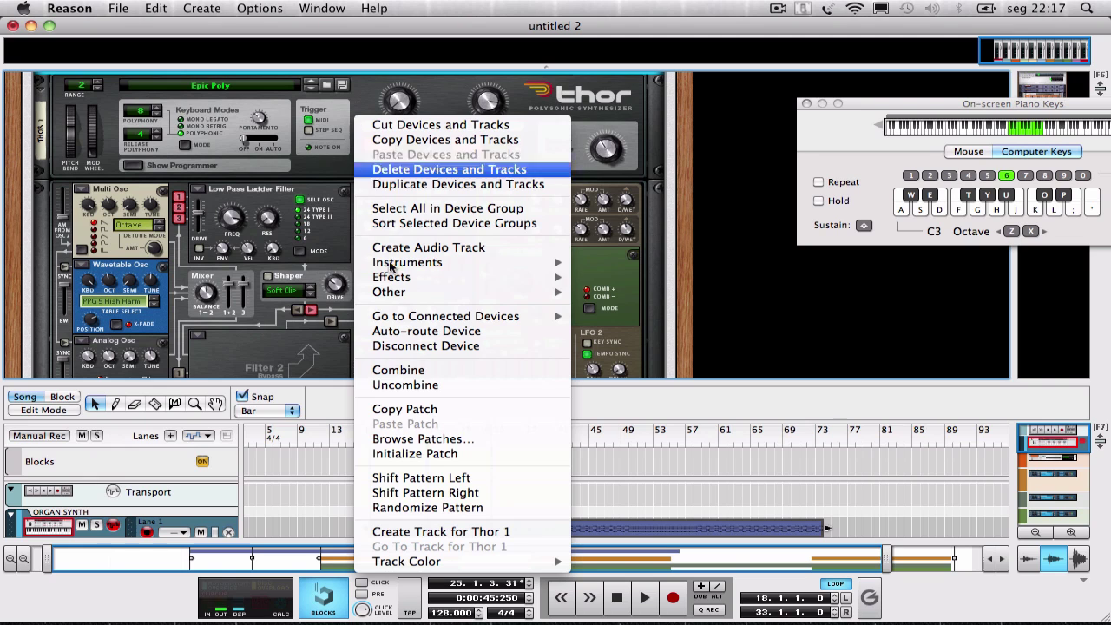
left_click(438, 454)
scroll(275, 299, "down", 8)
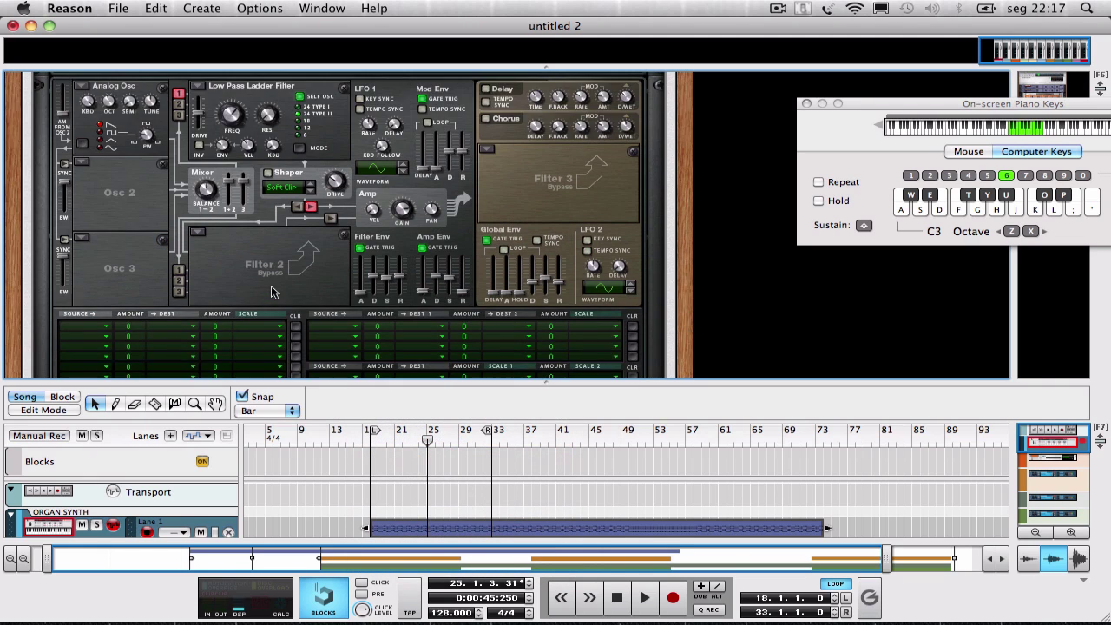
Set all three Thor oscillators to Multi Oscillator and route oscillators 2 and 3 into Filter 1.
scroll(275, 300, "up", 5)
scroll(275, 299, "down", 2)
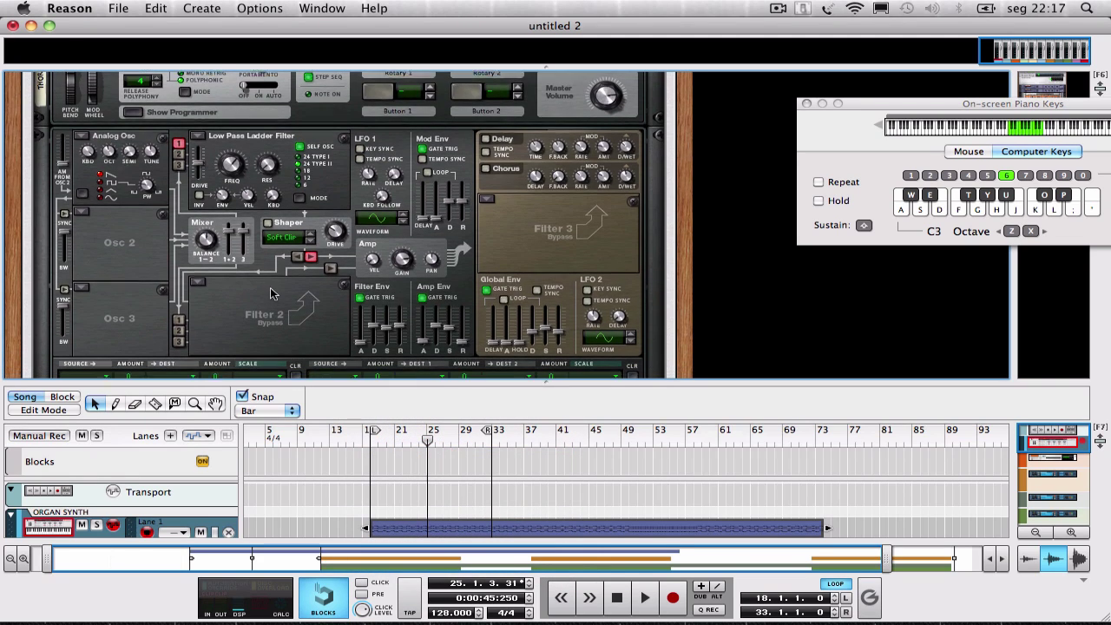
left_click(82, 137)
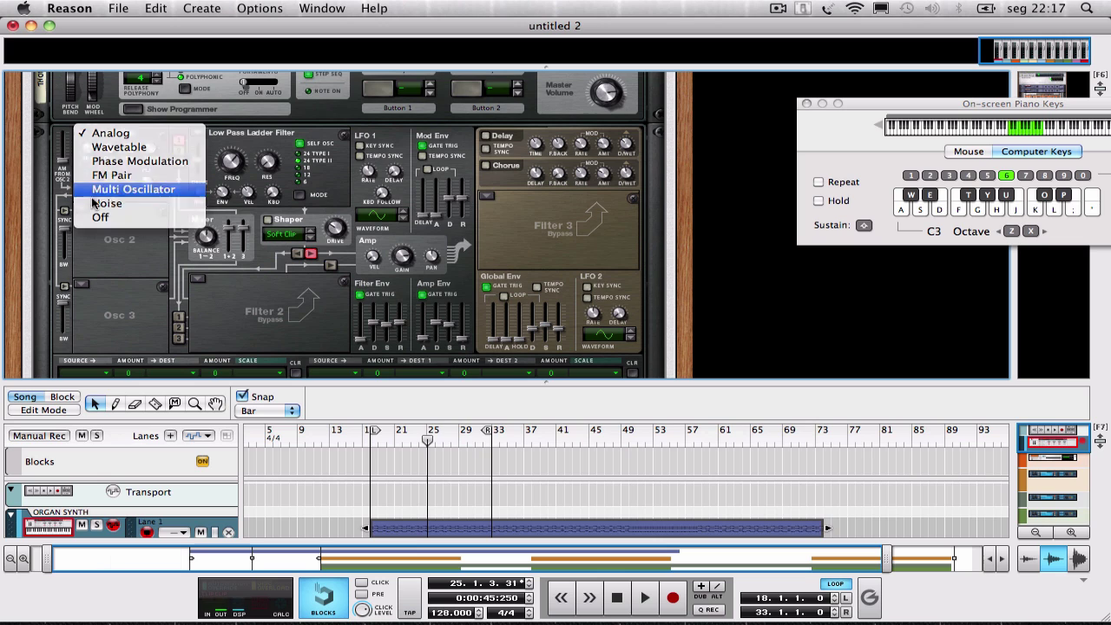
left_click(113, 181)
left_click(82, 209)
left_click(113, 181)
left_click(82, 285)
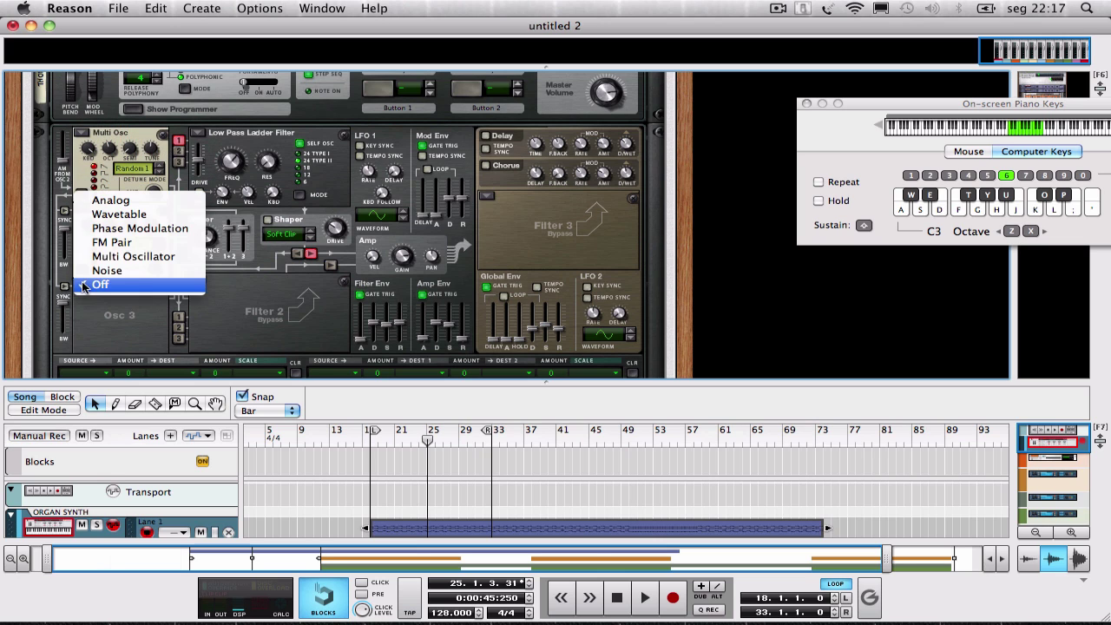
left_click(112, 259)
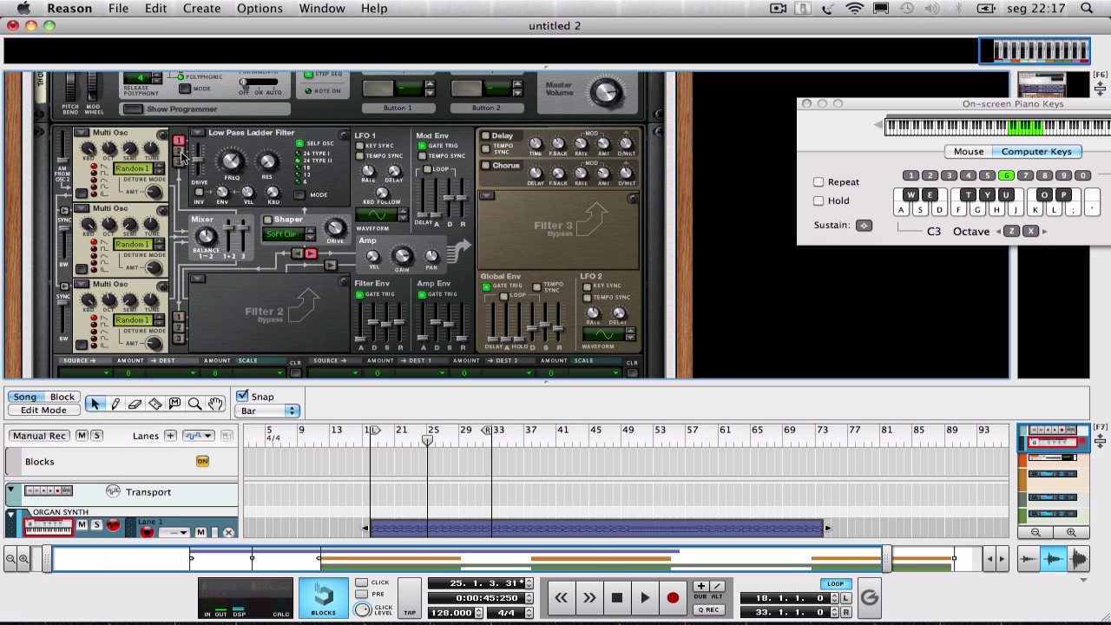
left_click(178, 163)
Play the organ part from bar 19 to audition the Thor's multi oscillators, and stop playback.
left_click_drag(426, 441, 379, 437)
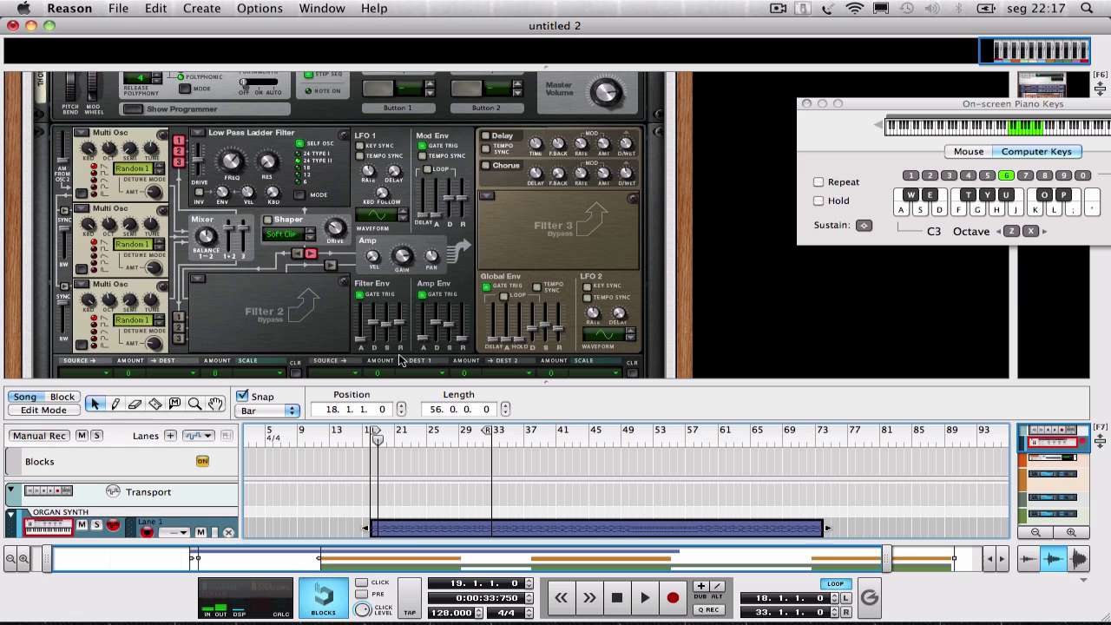
key("space")
scroll(310, 264, "up", 3)
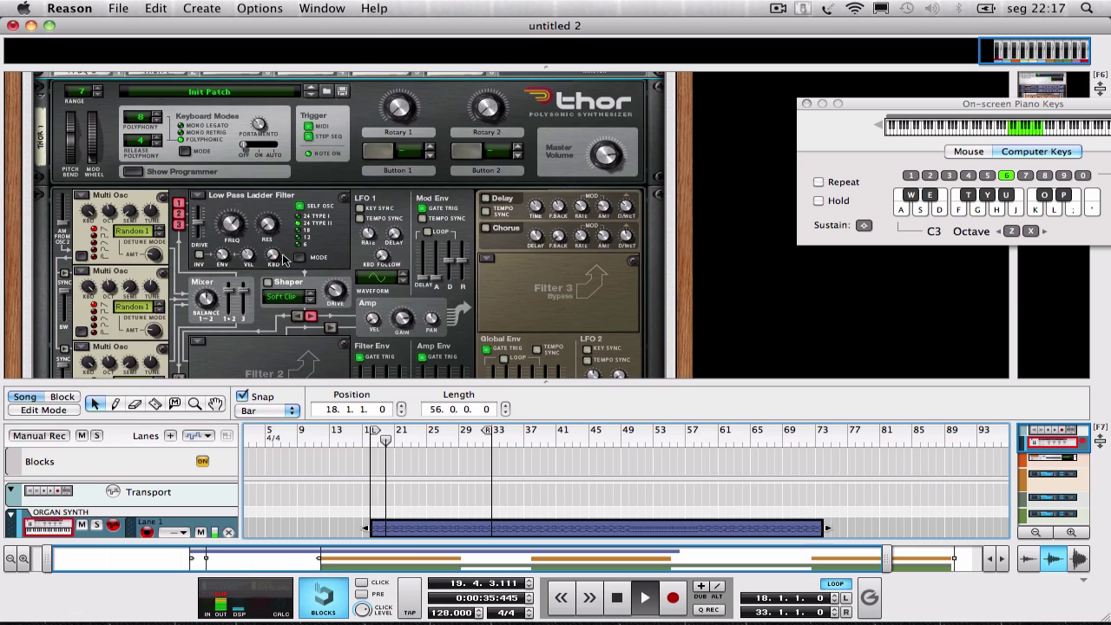
scroll(295, 262, "up", 3)
scroll(282, 261, "down", 7)
scroll(282, 260, "up", 5)
scroll(260, 256, "down", 5)
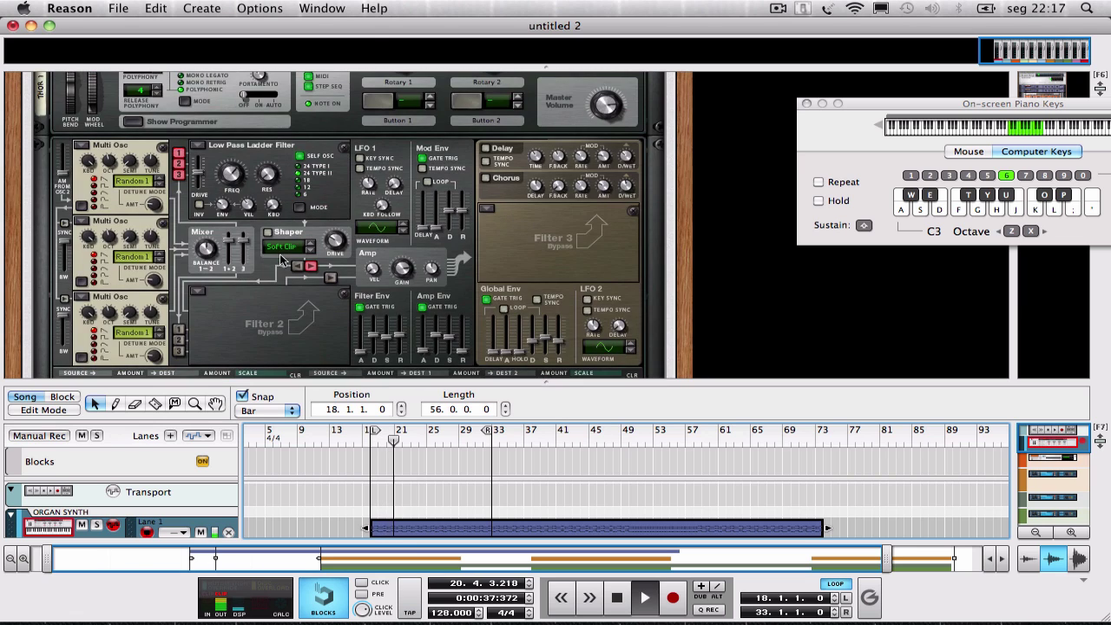
scroll(226, 250, "up", 2)
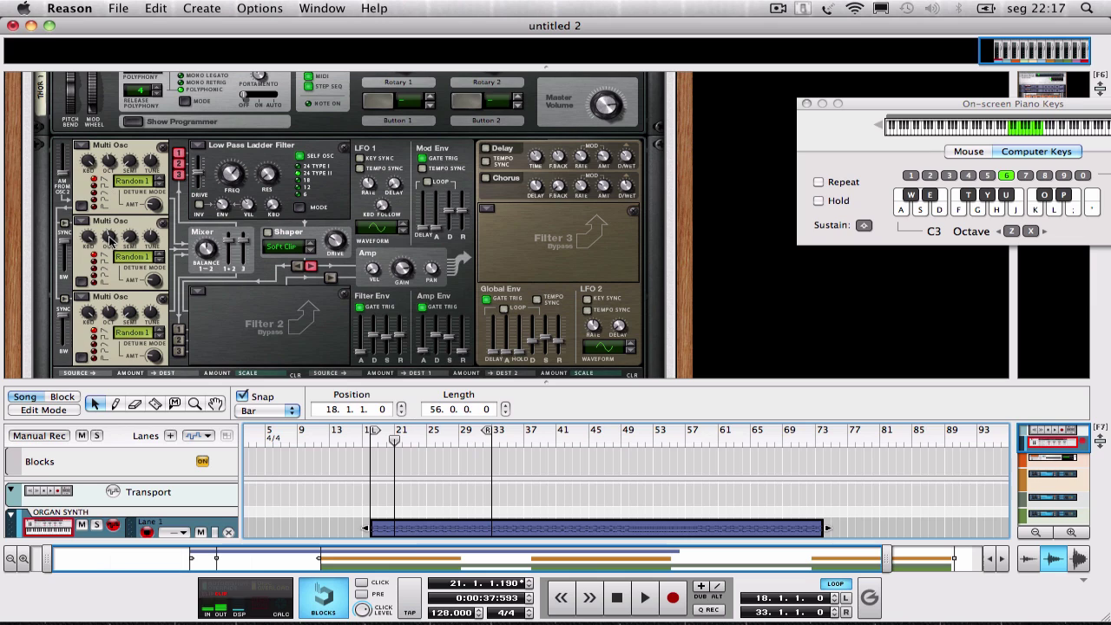
Fine-tune the Thor's oscillators, setting oscillator 2's tune to -5.
mouse_move(111, 244)
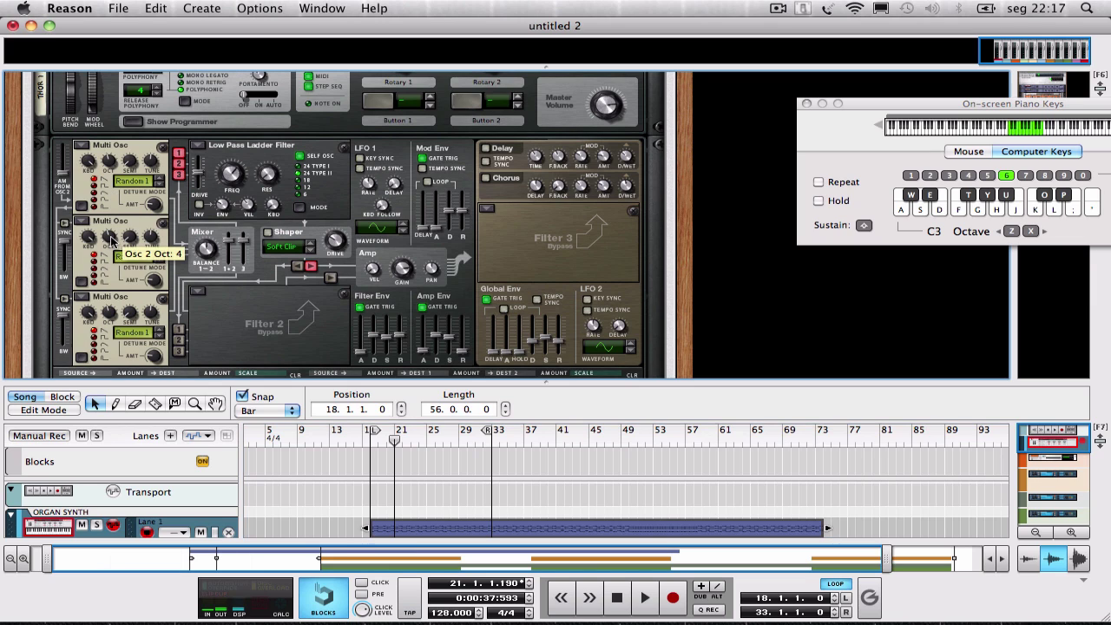
mouse_move(111, 319)
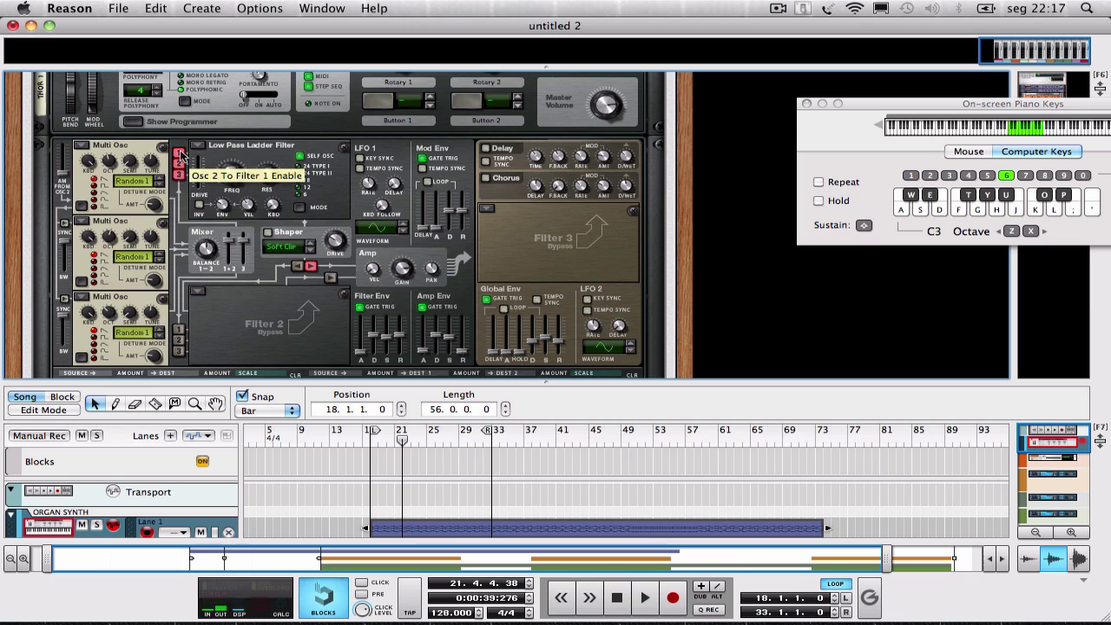
mouse_move(155, 163)
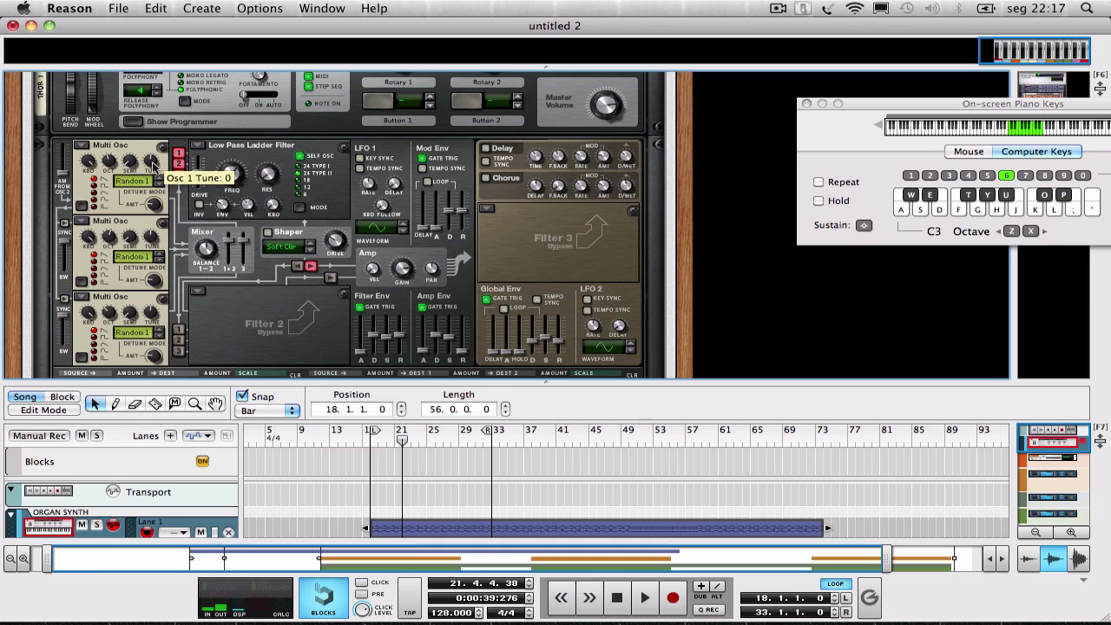
mouse_move(158, 249)
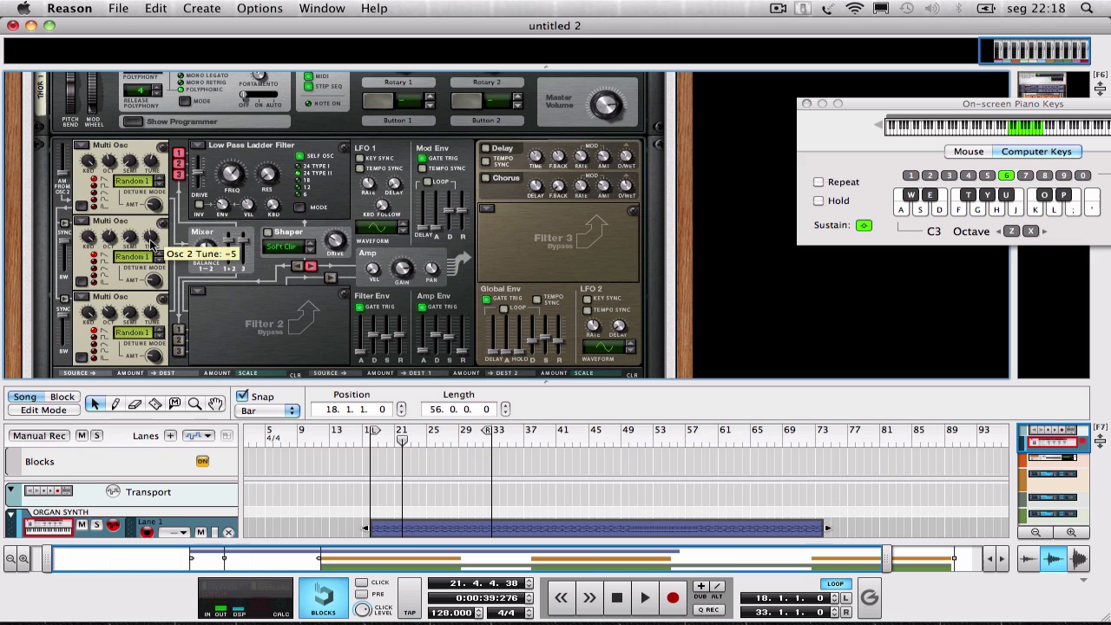
Play the organ part to hear the detuned Thor layer with the other Combinator devices, and stop playback.
scroll(161, 276, "down", 1)
scroll(171, 273, "up", 5)
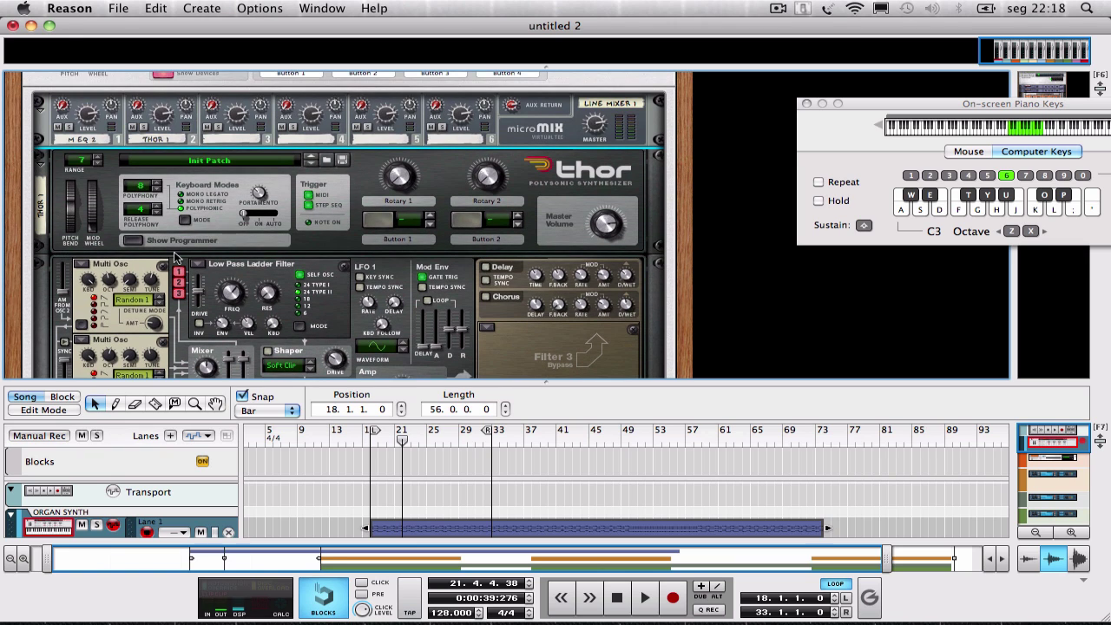
left_click_drag(236, 282, 236, 250)
scroll(236, 252, "down", 3)
key("space")
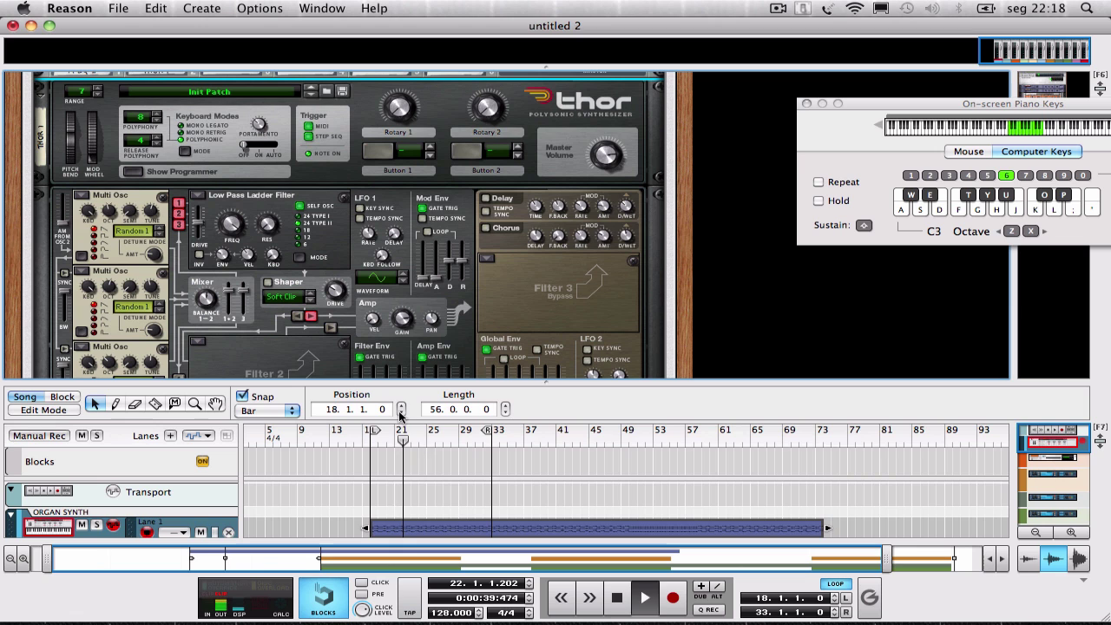
scroll(305, 295, "up", 5)
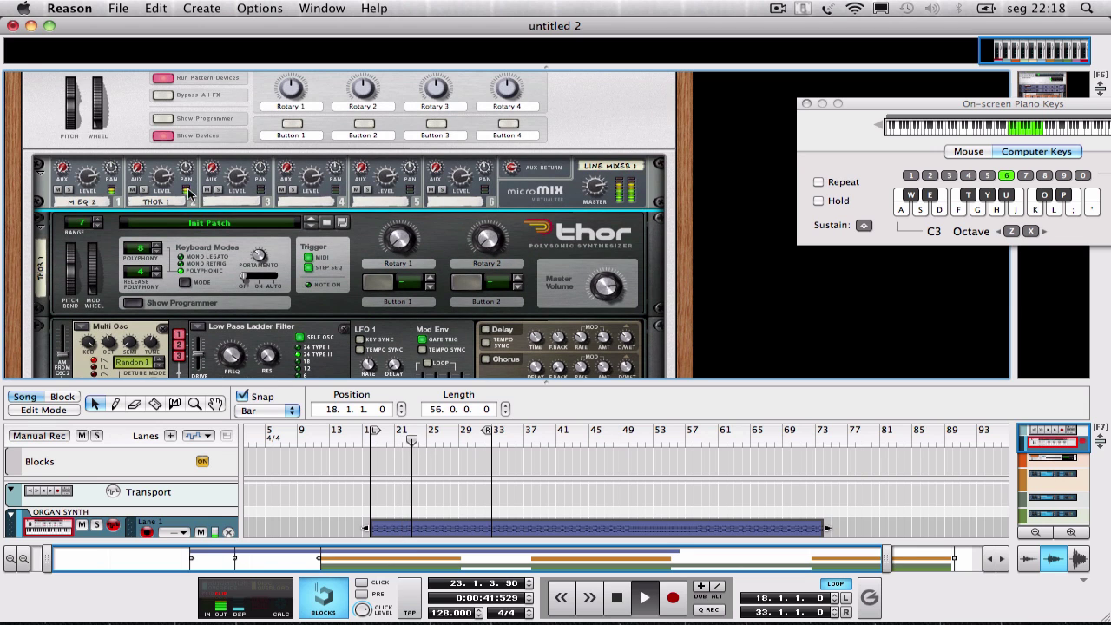
scroll(354, 299, "down", 12)
scroll(356, 301, "up", 10)
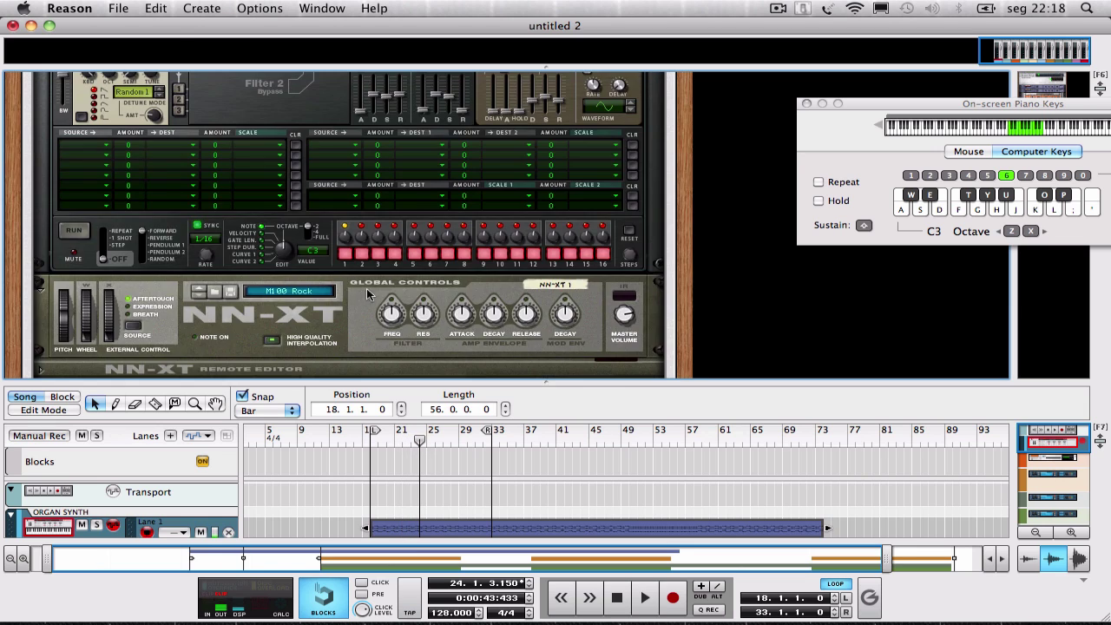
Lower the filter envelope's decay and sustain, and raise the amp envelope's decay and sustain to their maximum.
scroll(375, 329, "down", 9)
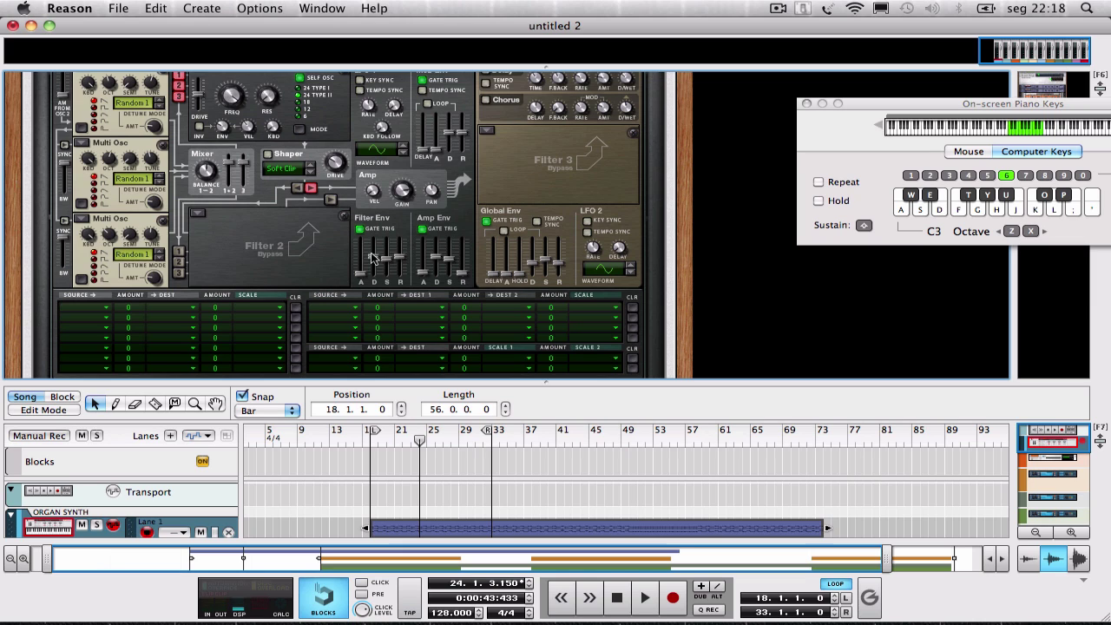
mouse_move(373, 260)
left_mouse_down()
mouse_move(374, 273)
mouse_move(387, 272)
left_mouse_up()
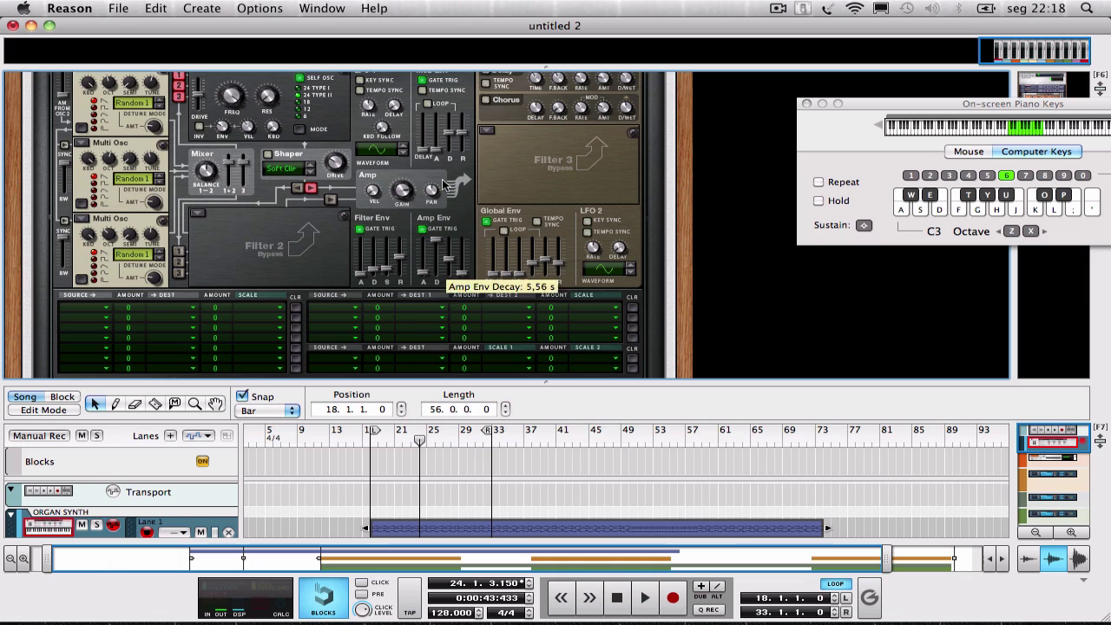
left_click_drag(445, 258, 444, 239)
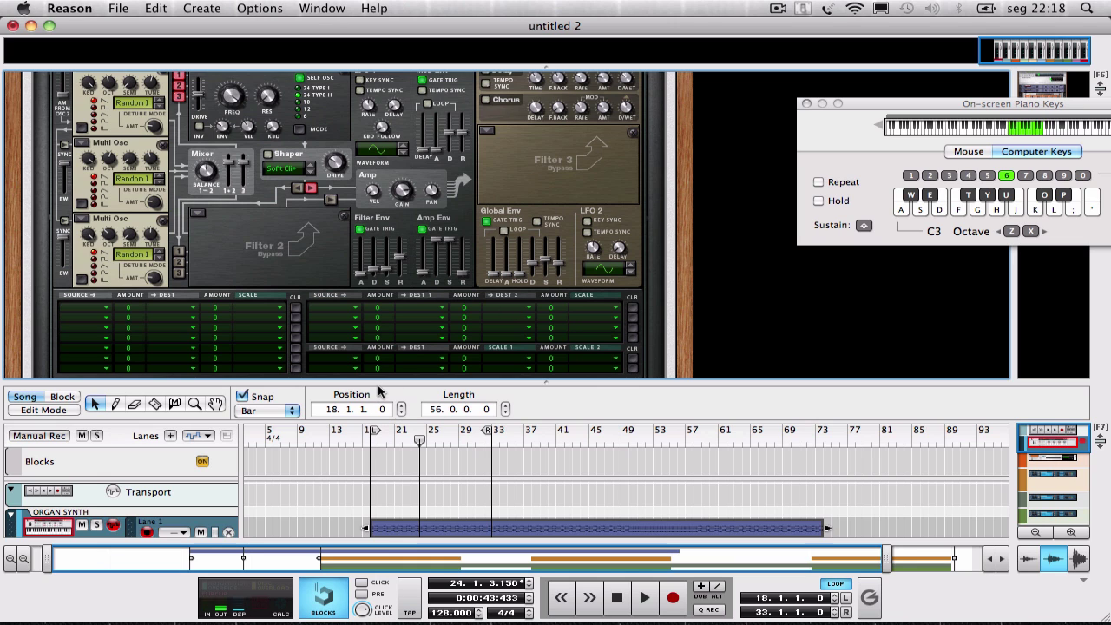
Play the organ part to audition the Thor's new envelope settings, and stop playback.
key("space")
scroll(235, 243, "up", 5)
scroll(232, 244, "down", 2)
scroll(232, 246, "up", 5)
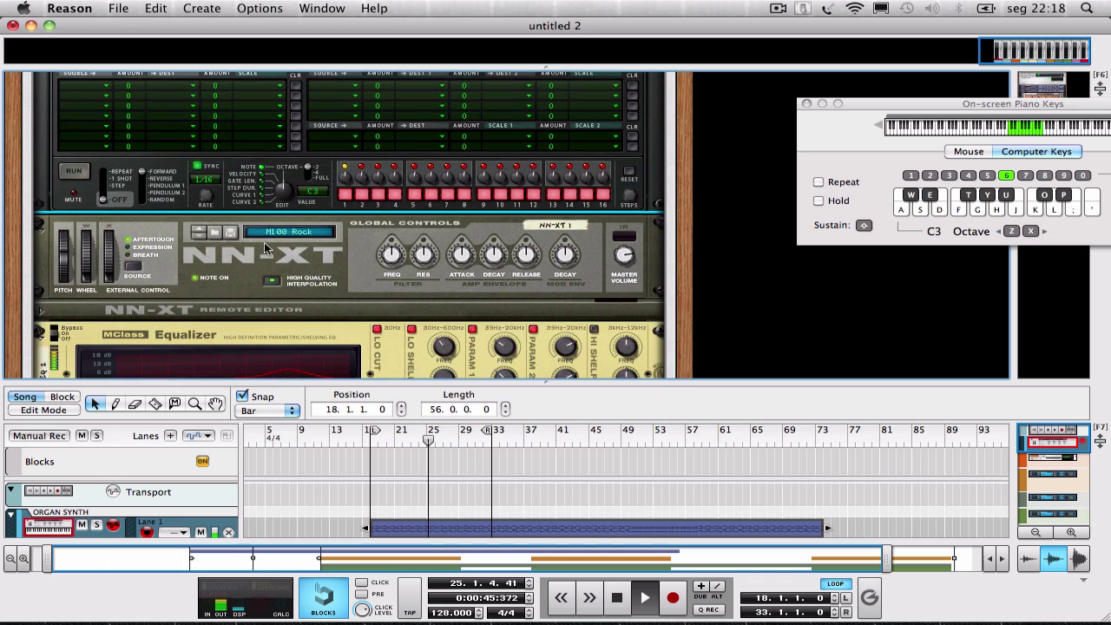
scroll(268, 248, "down", 8)
scroll(329, 257, "up", 3)
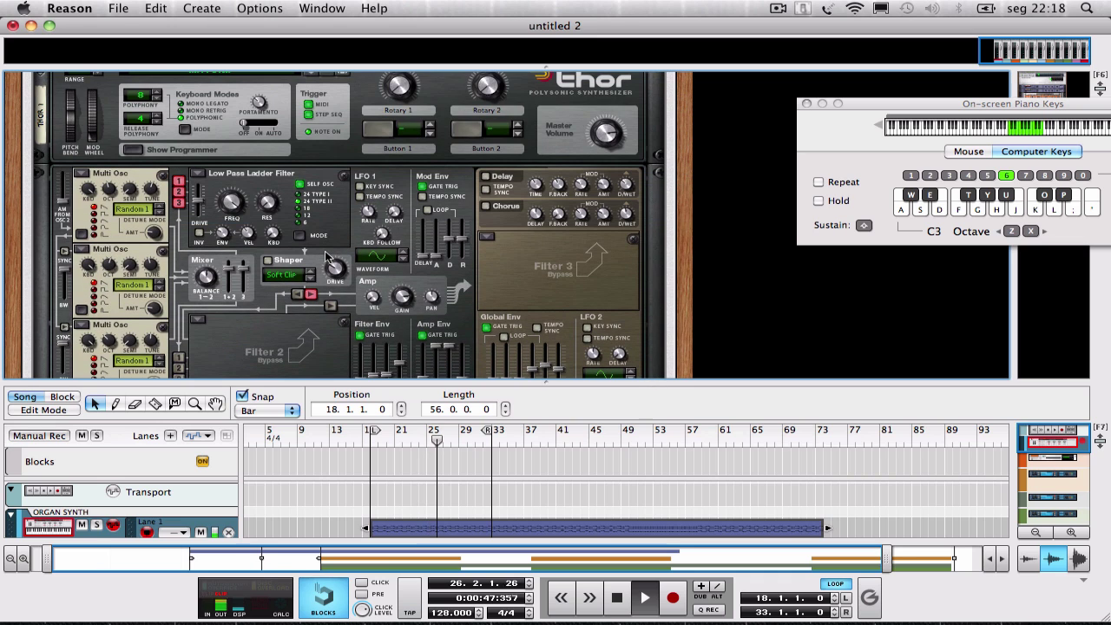
scroll(328, 257, "up", 5)
scroll(203, 228, "down", 5)
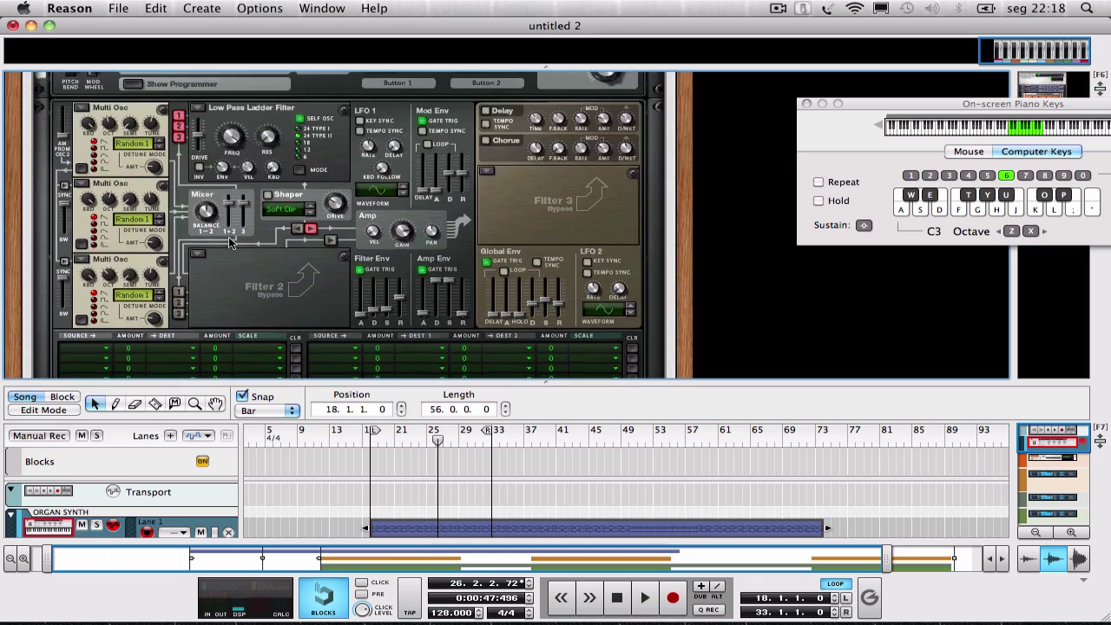
Duplicate the Thor 1 synthesizer inside the Combinator.
scroll(235, 245, "up", 4)
scroll(208, 243, "down", 3)
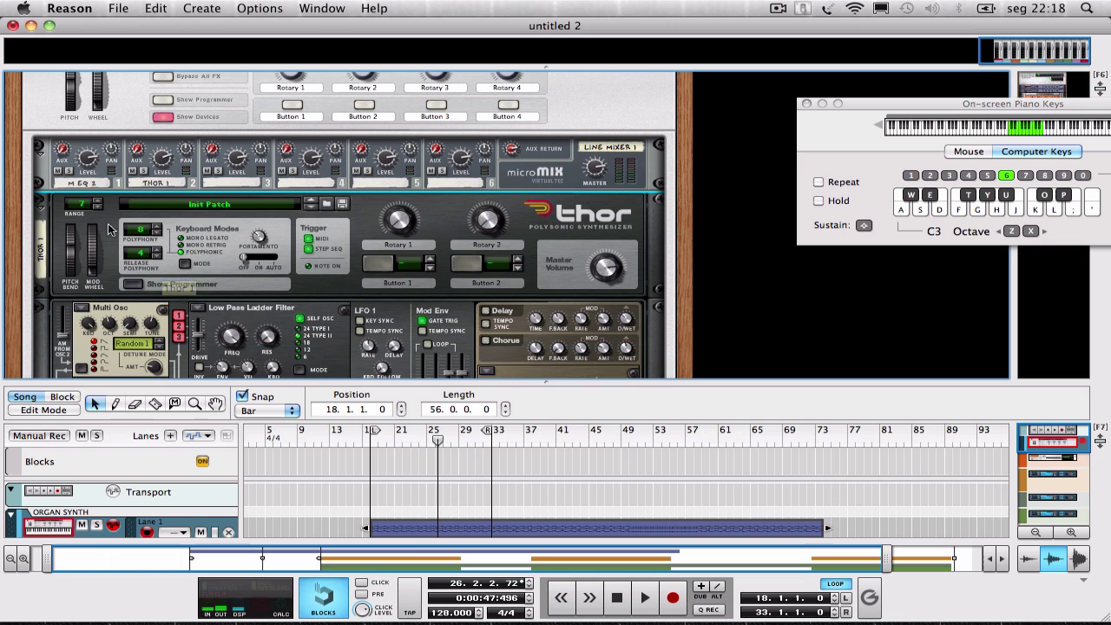
right_click(110, 227)
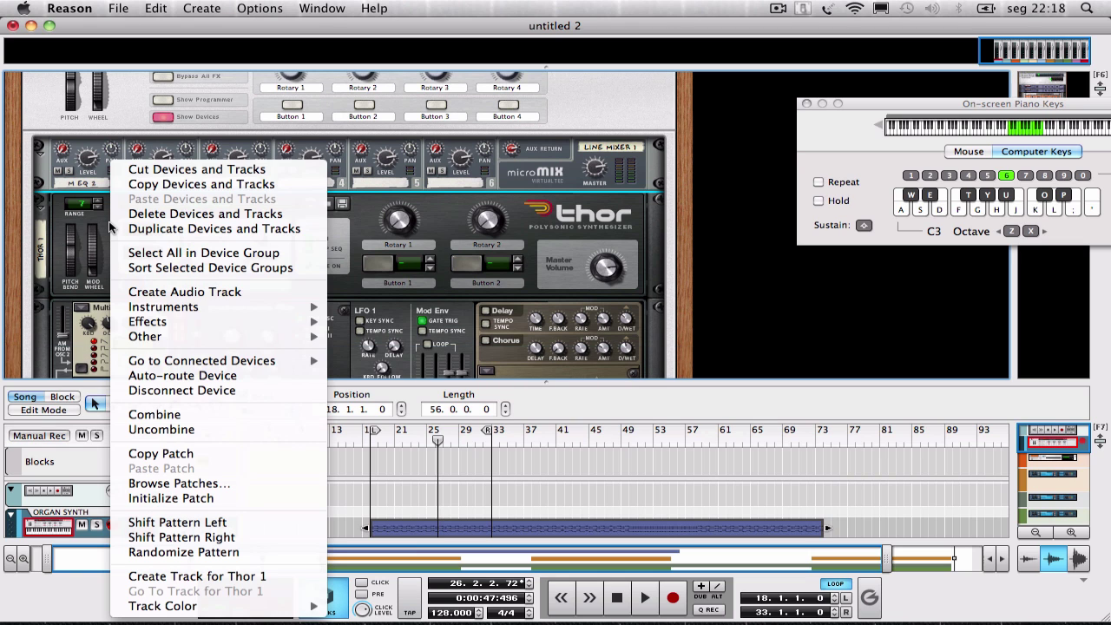
left_click(207, 230)
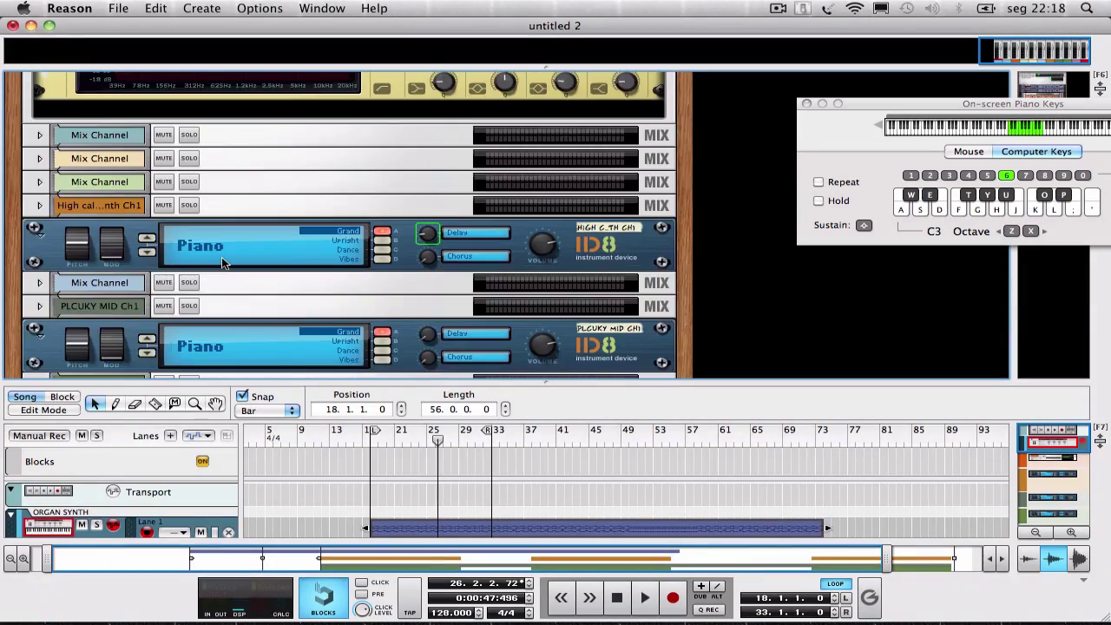
scroll(230, 260, "up", 5)
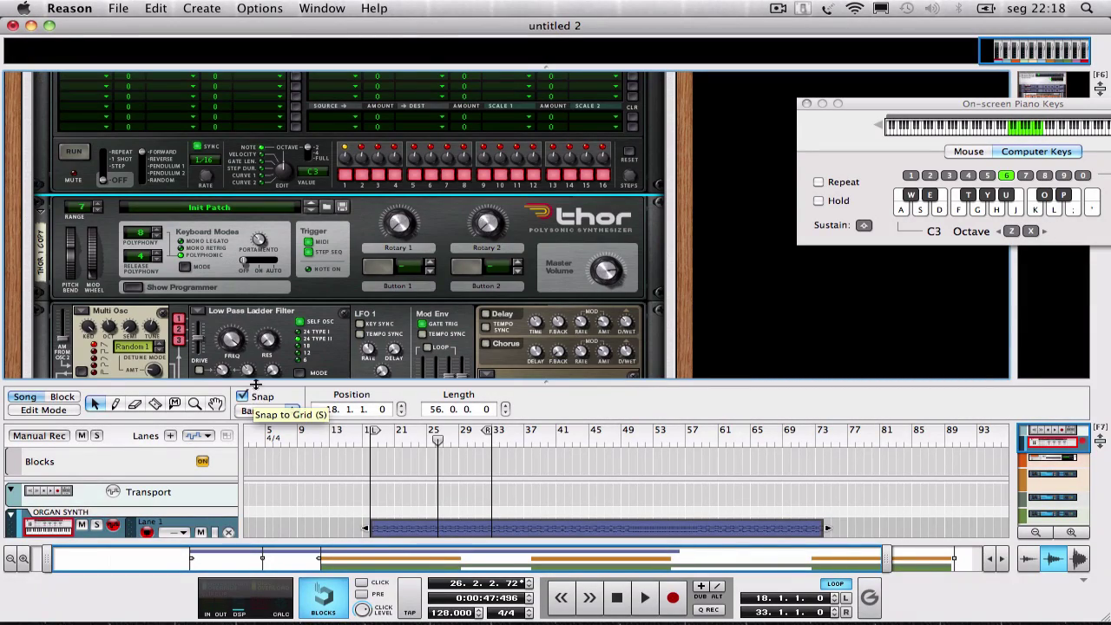
Enlarge the rack area and turn the rack around to show the Thor copy's and line mixer's audio connections.
left_click_drag(252, 382, 260, 540)
scroll(351, 374, "up", 2)
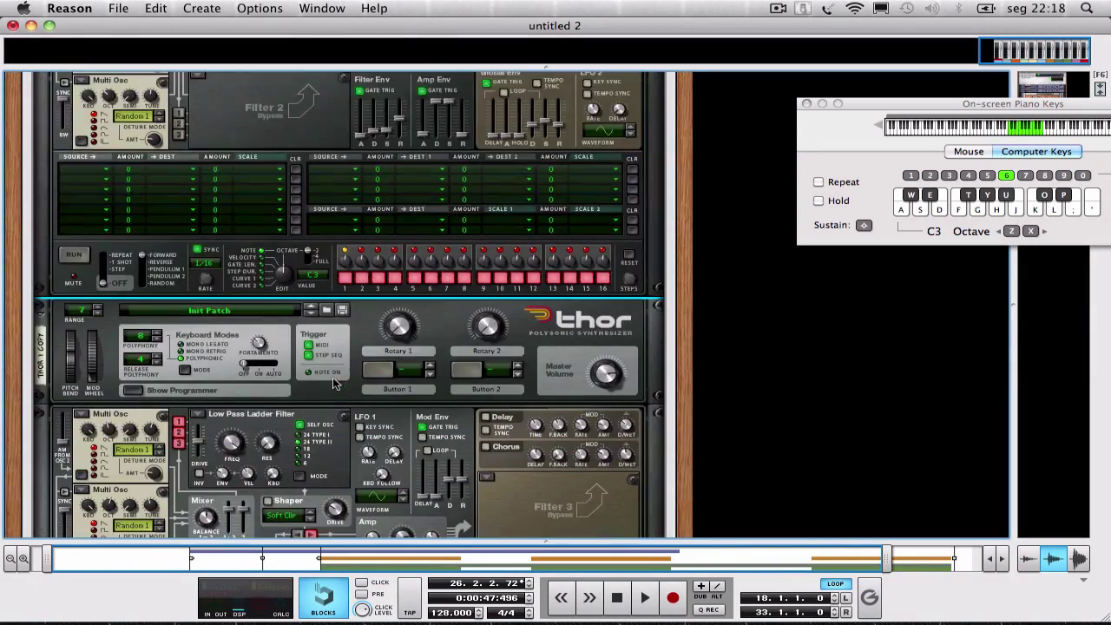
key("Tab")
scroll(351, 369, "up", 5)
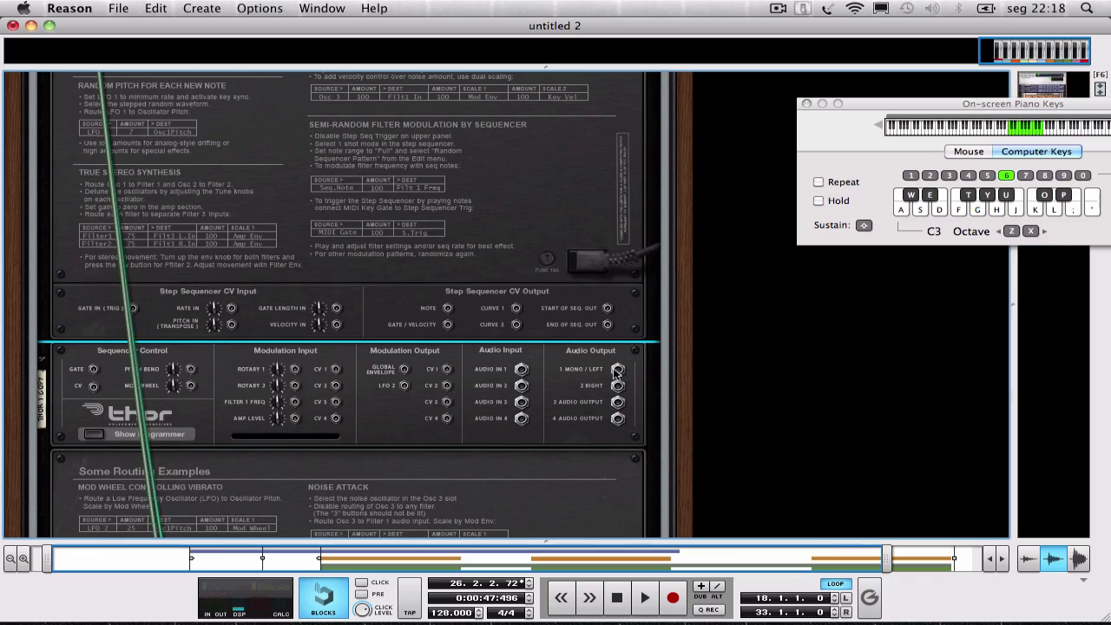
scroll(303, 287, "down", 9)
scroll(260, 204, "up", 4)
scroll(260, 204, "up", 1)
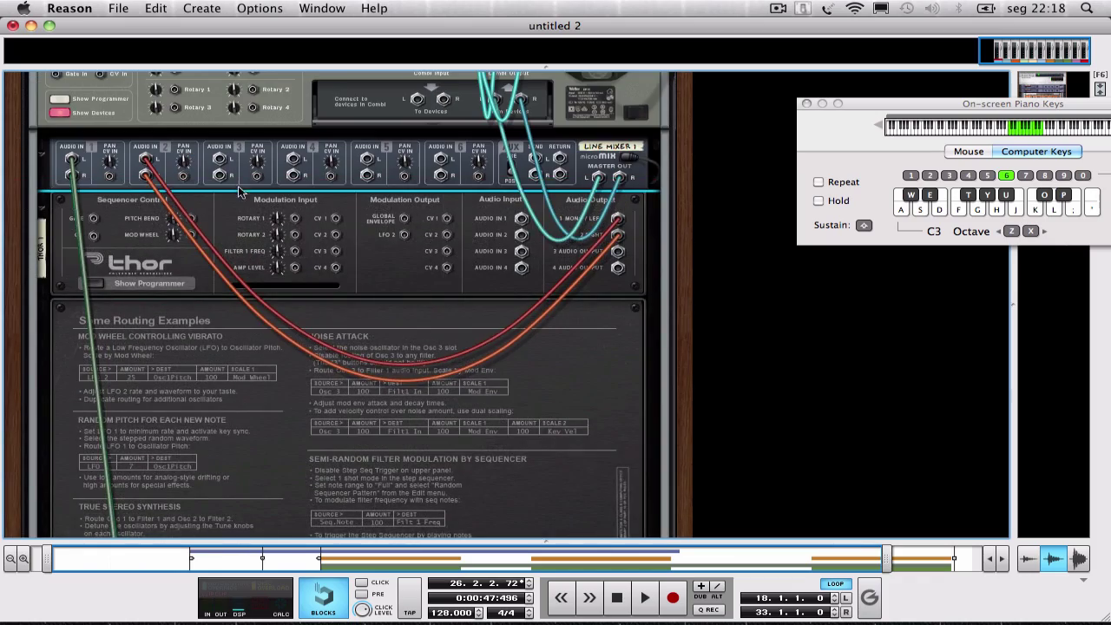
scroll(591, 382, "down", 7)
scroll(303, 248, "up", 7)
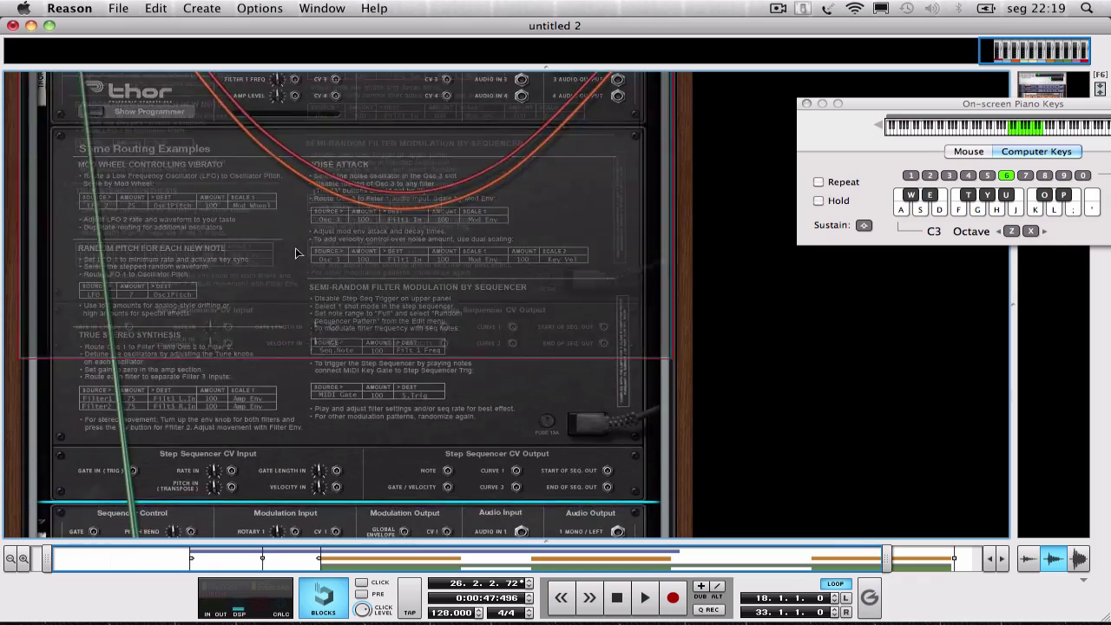
scroll(521, 365, "down", 3)
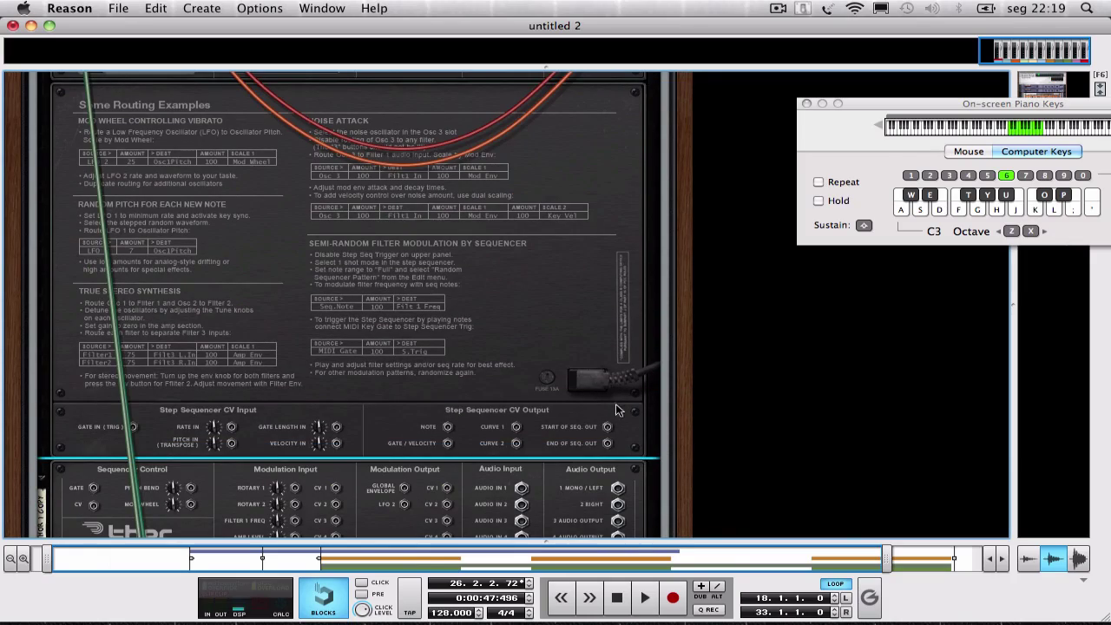
left_click_drag(619, 488, 535, 265)
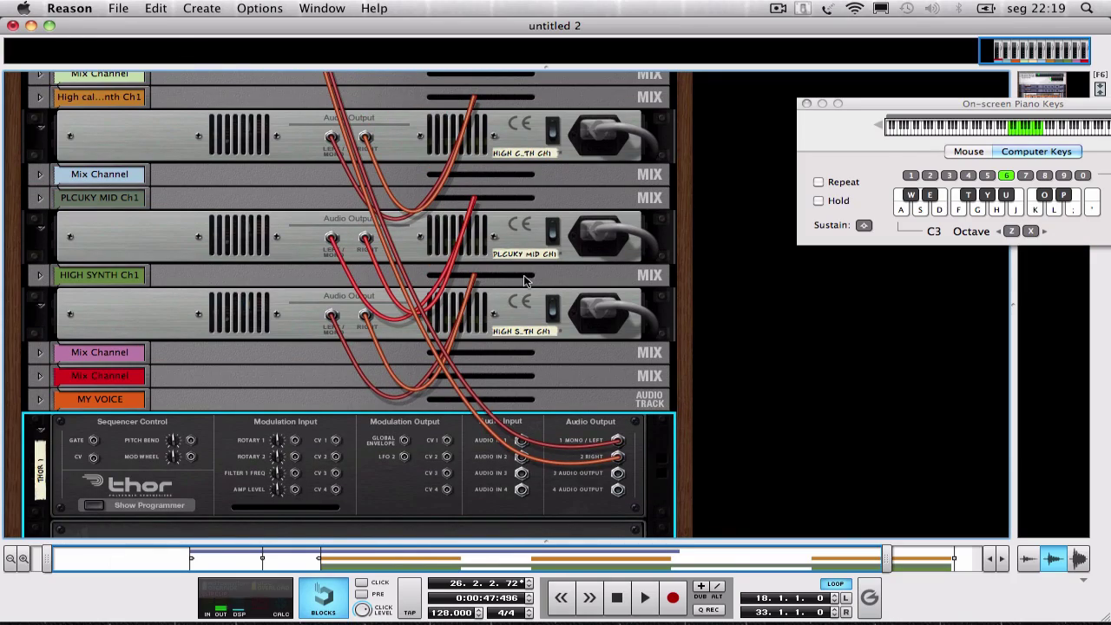
key("super+z")
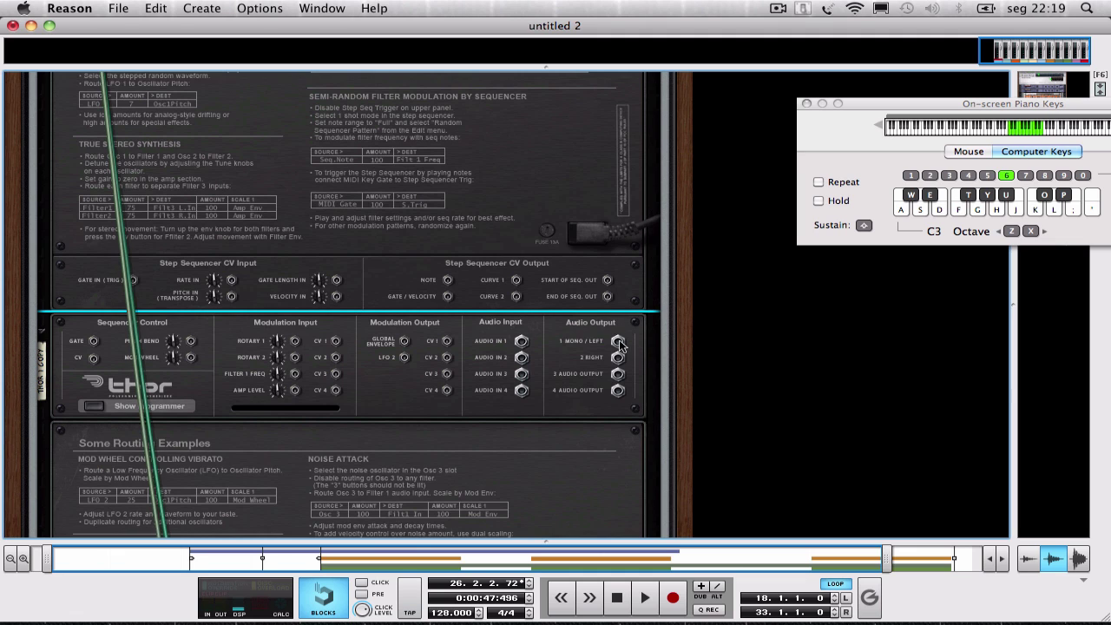
Connect the Thor copy's main audio output to line mixer channel 3, and play the part from the front view.
left_click_drag(29, 35, 221, 169)
key("Tab")
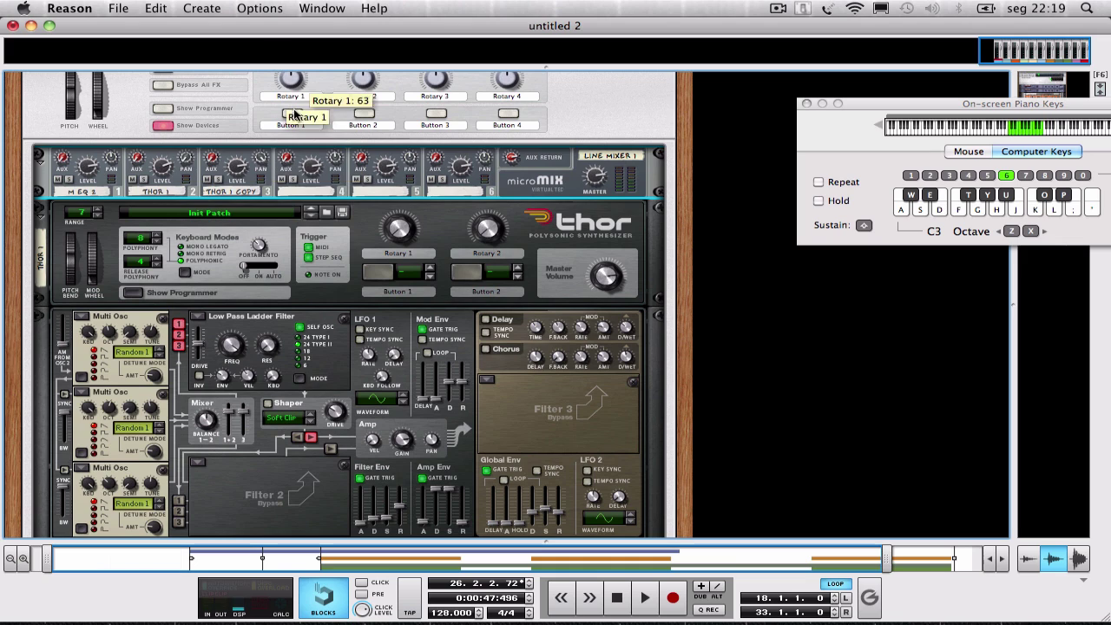
key("space")
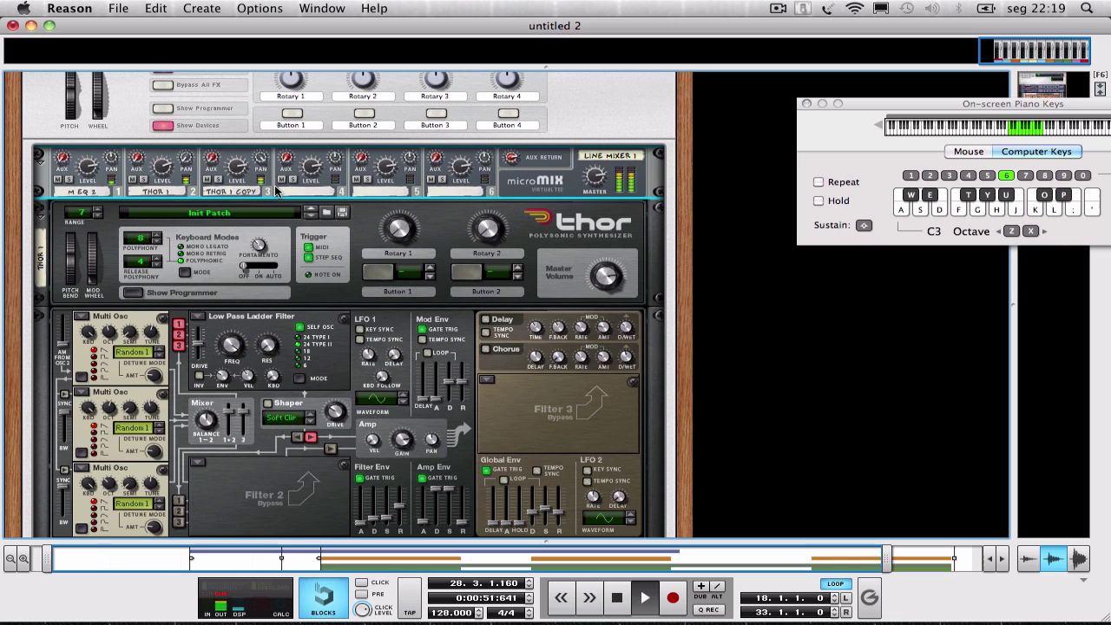
Check the line mixer's channel levels during playback, stop, and look through the Combinator's devices from Thor 1 down to the MClass Equalizer.
mouse_move(88, 168)
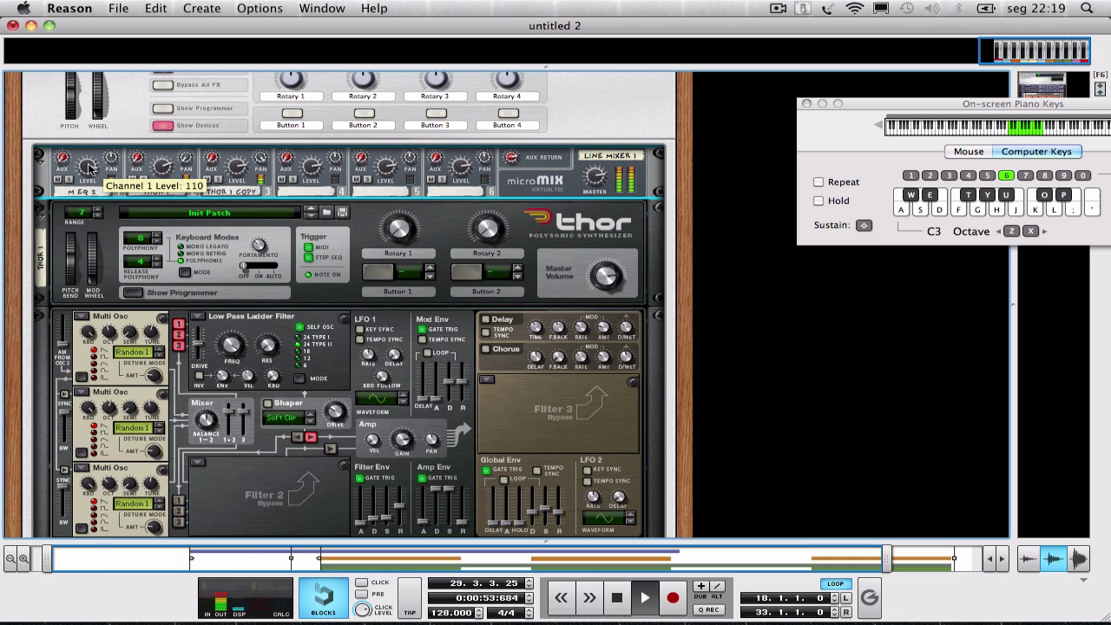
left_click_drag(87, 168, 232, 167)
scroll(214, 265, "down", 3)
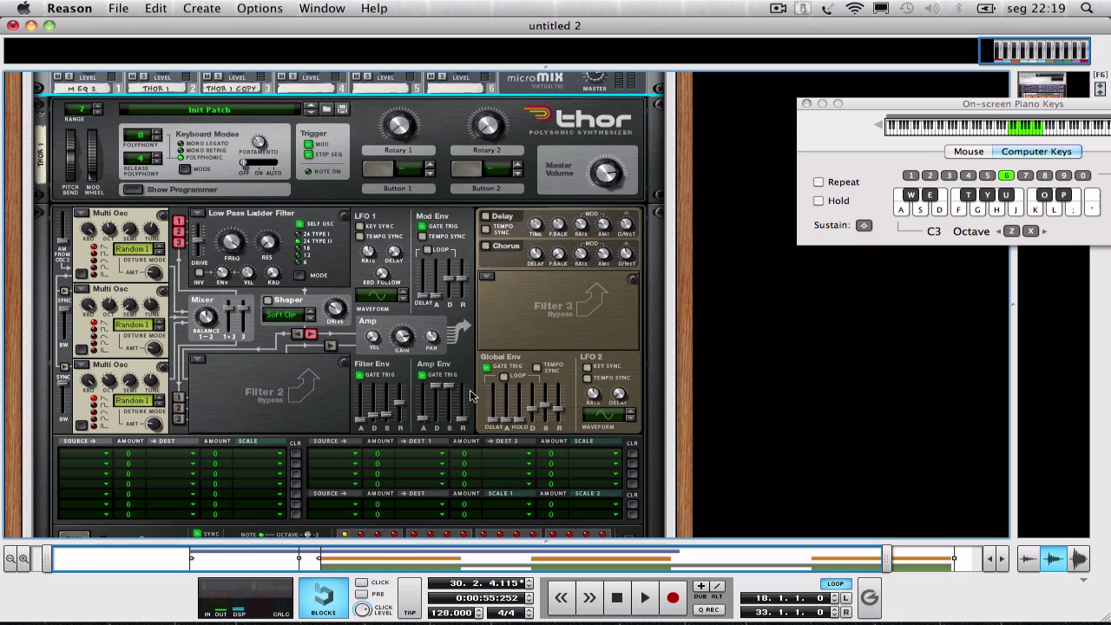
scroll(250, 310, "down", 7)
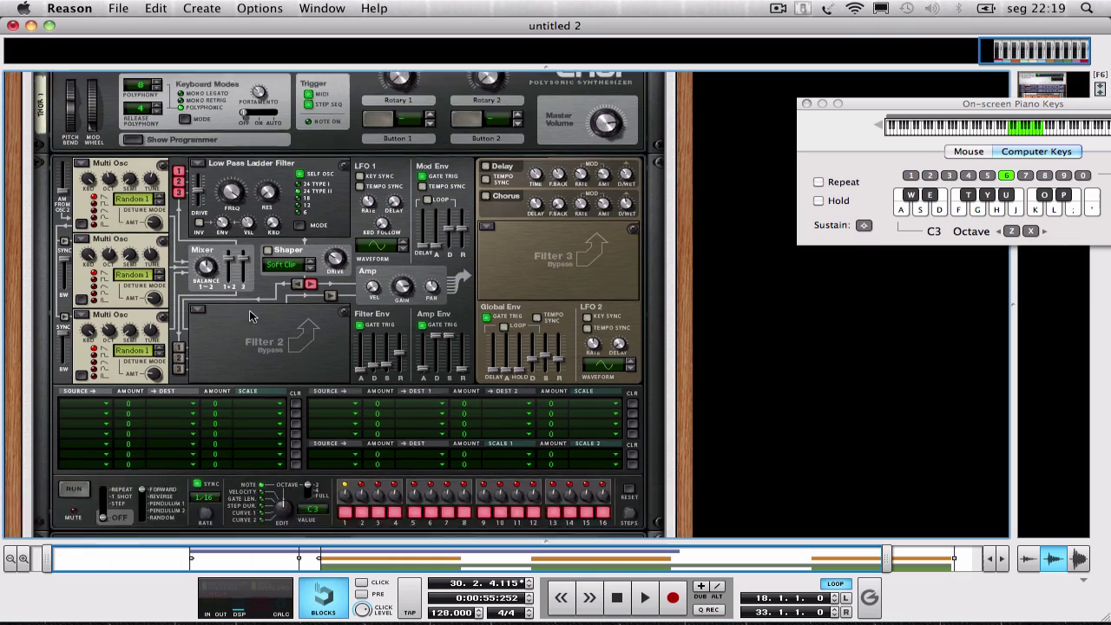
scroll(250, 317, "down", 7)
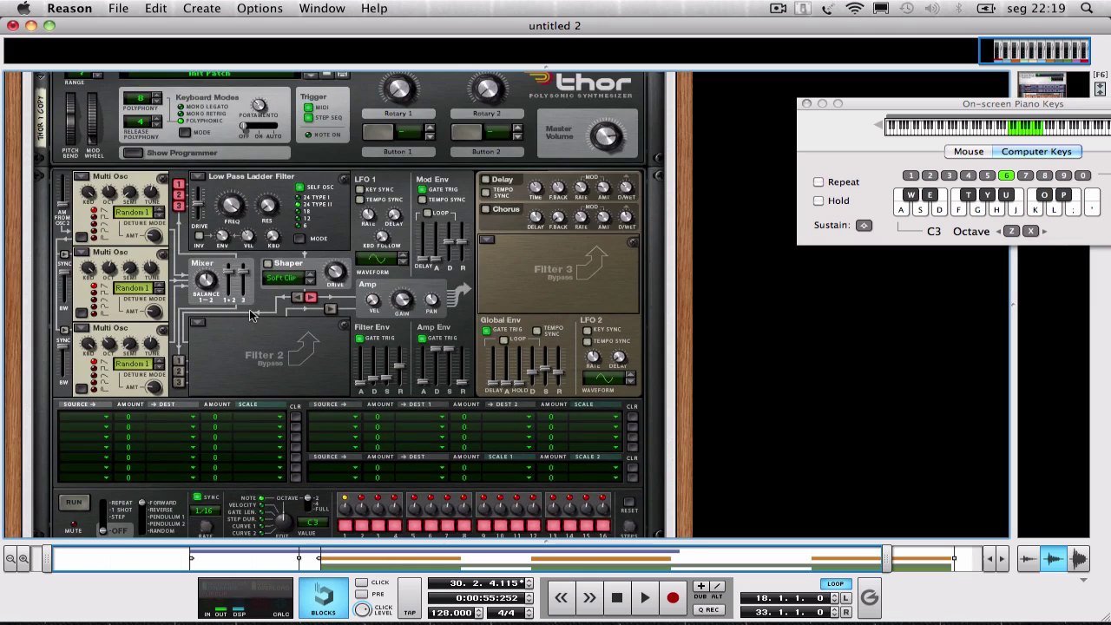
scroll(184, 315, "down", 8)
scroll(186, 316, "down", 4)
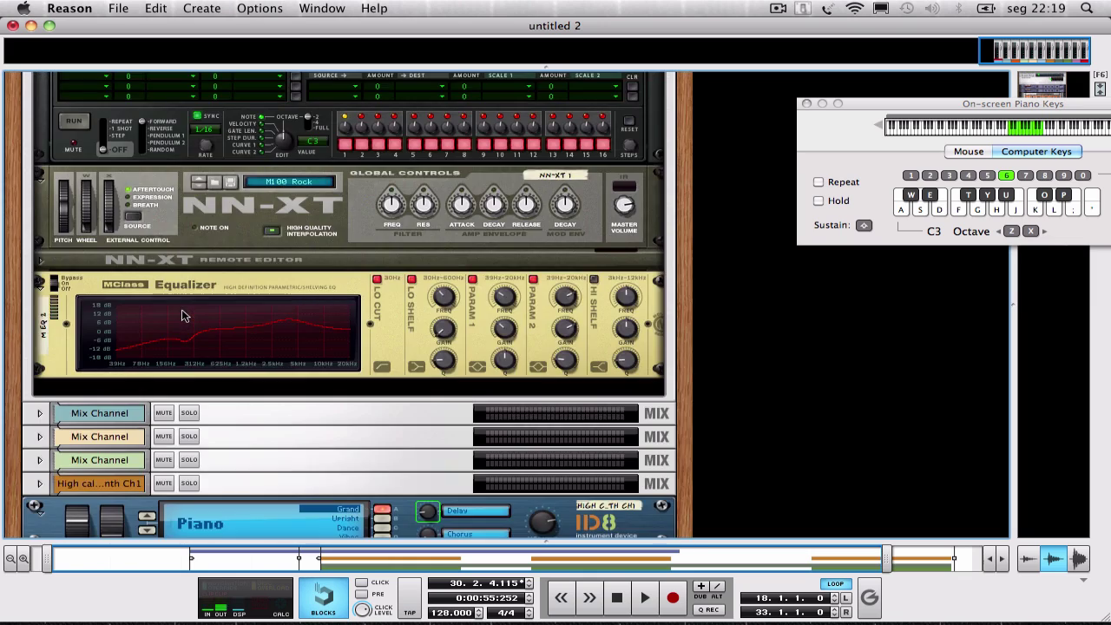
scroll(189, 318, "up", 11)
scroll(189, 316, "up", 4)
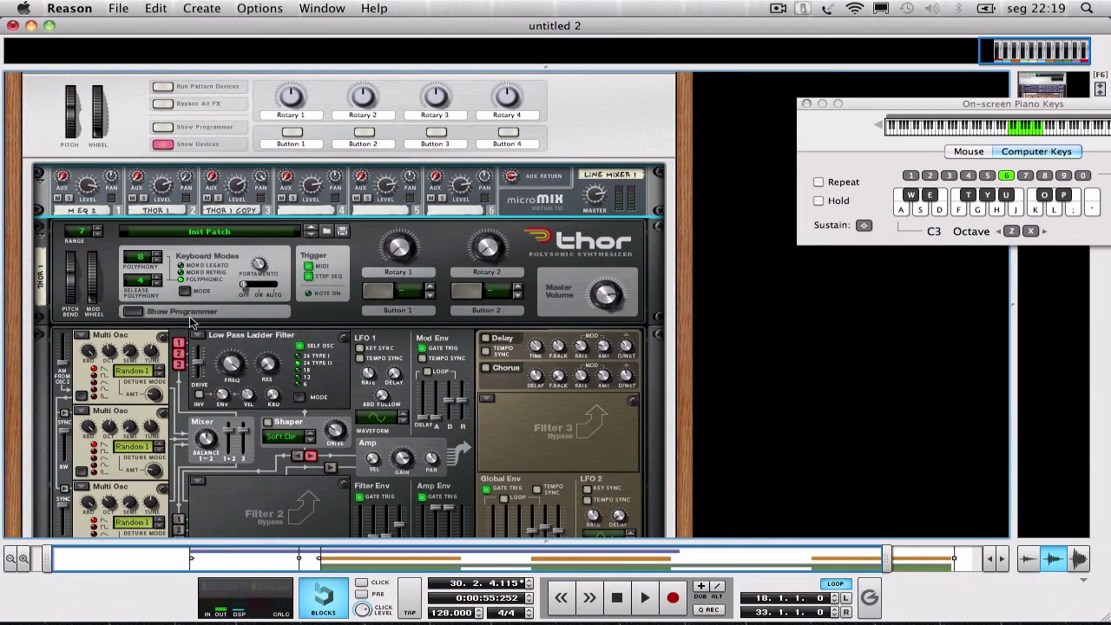
scroll(127, 298, "down", 6)
scroll(127, 298, "up", 9)
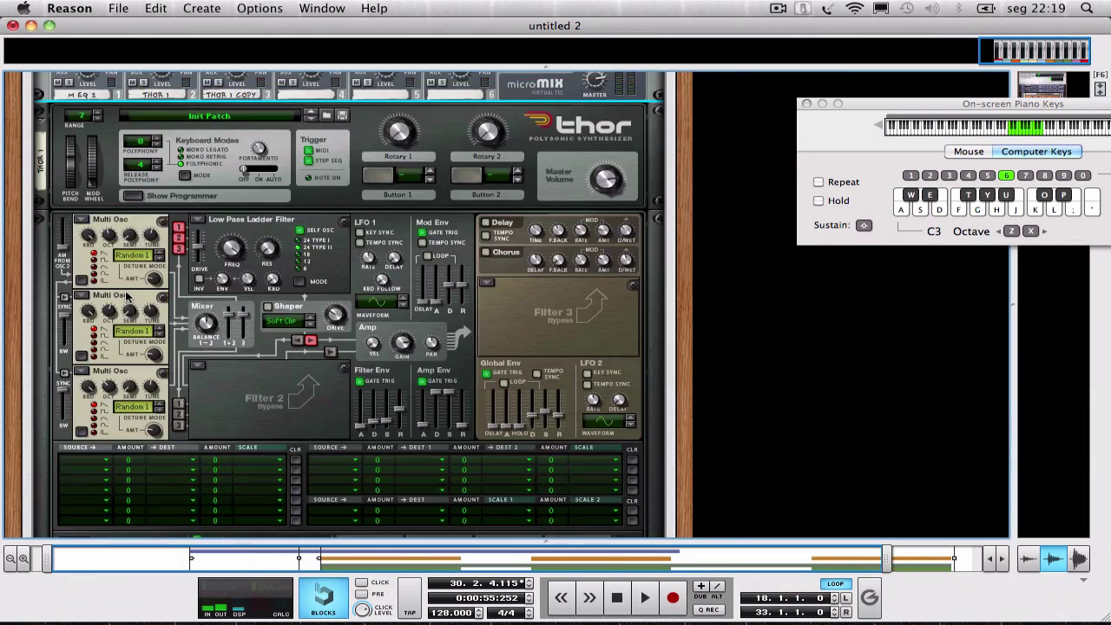
scroll(131, 299, "down", 2)
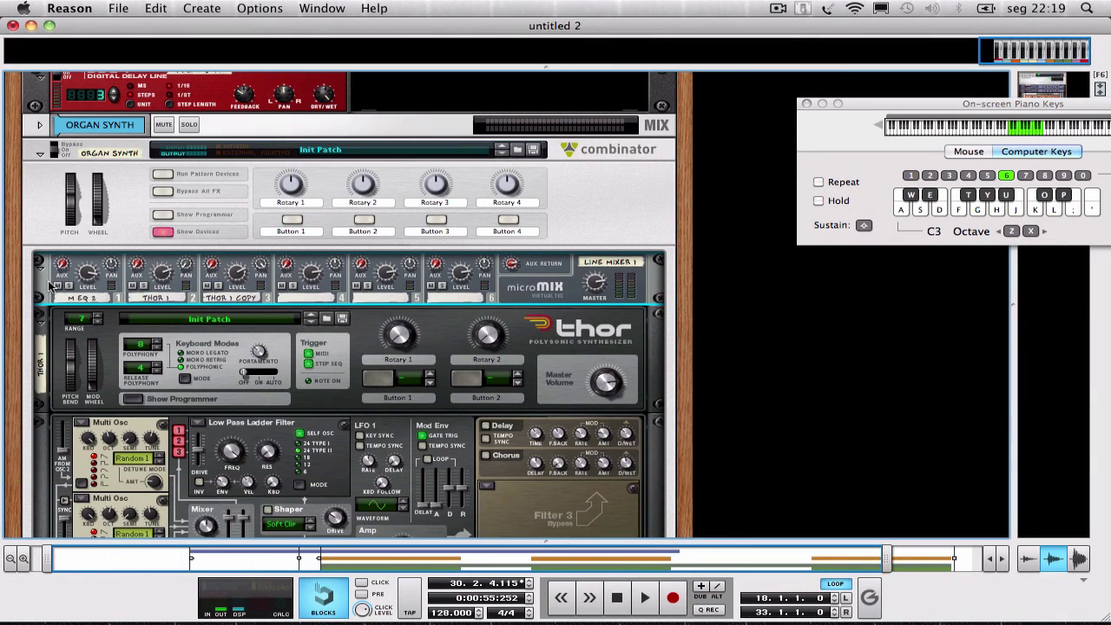
Add an RV7000 Advanced Reverb after Line Mixer 1 inside the Combinator.
right_click(48, 280)
right_click(532, 276)
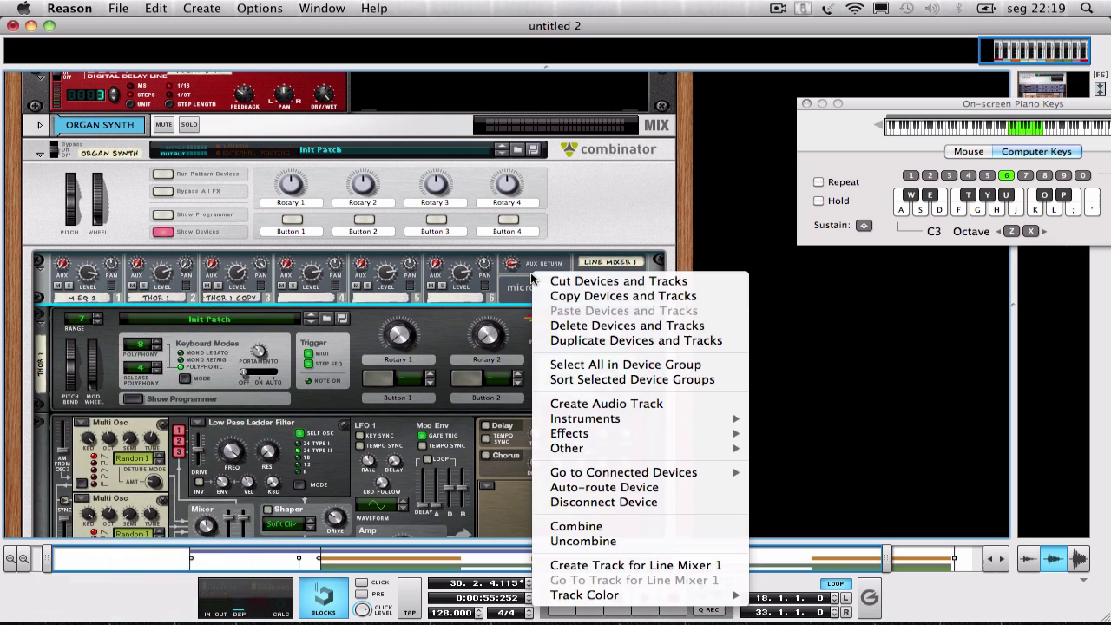
mouse_move(586, 434)
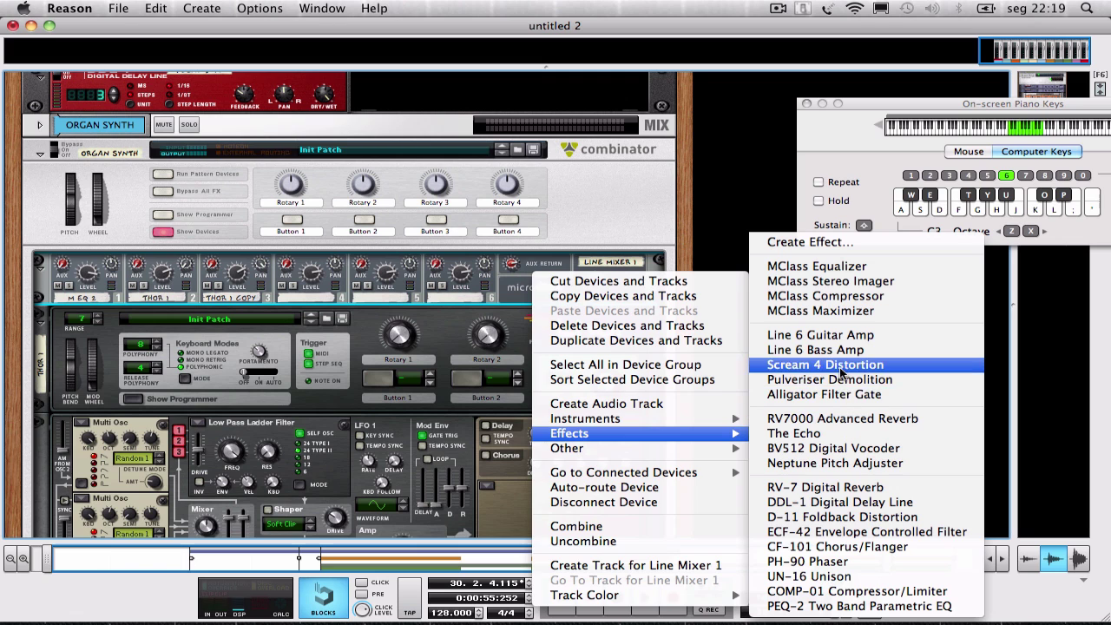
left_click(838, 419)
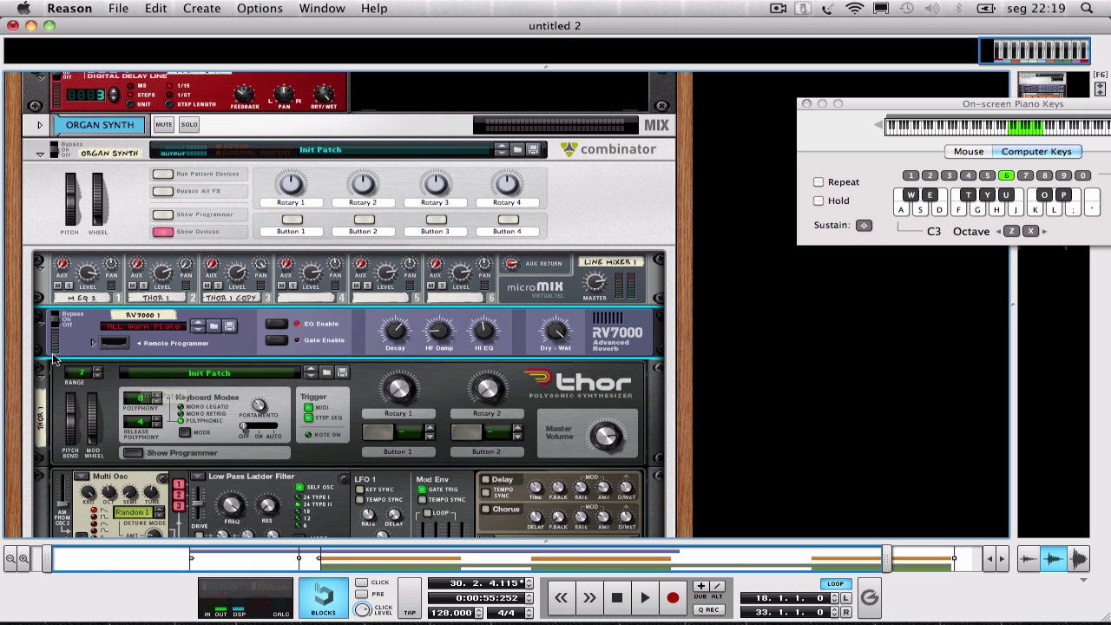
Reset the RV7000 reverb to its initial patch and unfold its remote programmer.
scroll(71, 339, "down", 2)
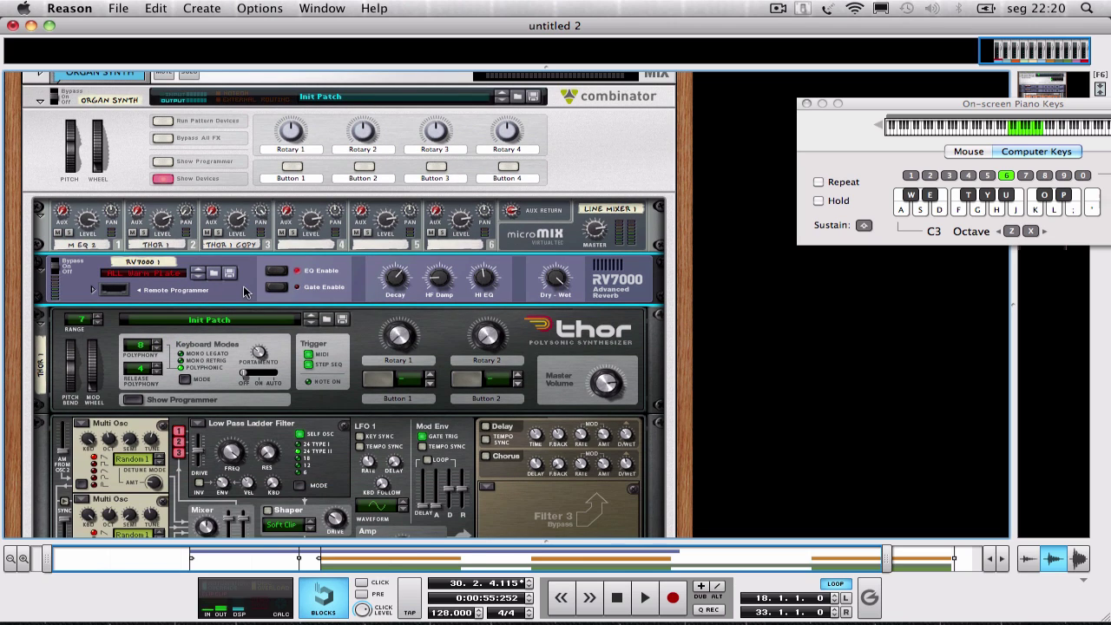
right_click(244, 293)
left_click(326, 550)
left_click(93, 290)
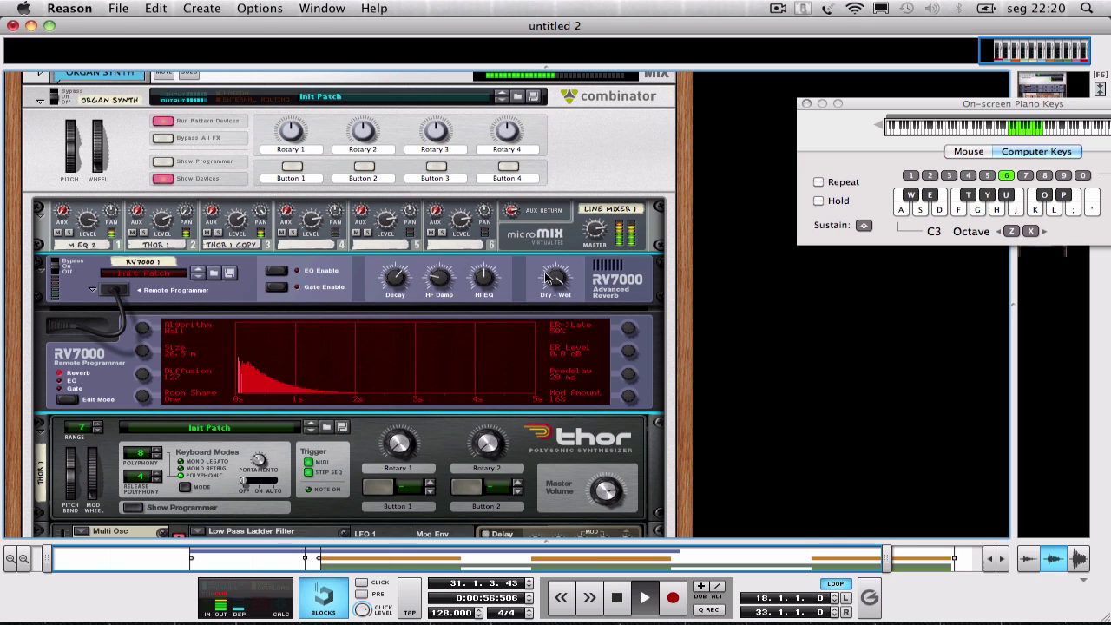
Disconnect the line mixer's master output from the Combinator's From Devices inputs and route it through the RV7000 instead.
key("Tab")
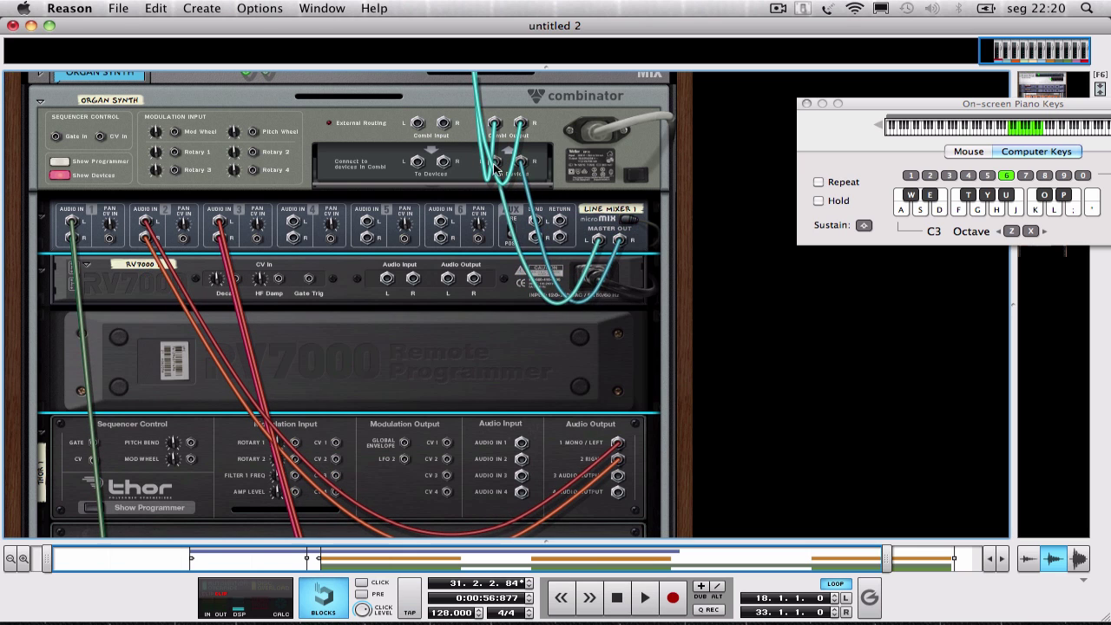
left_click(497, 165)
left_click(558, 208)
left_click(526, 163)
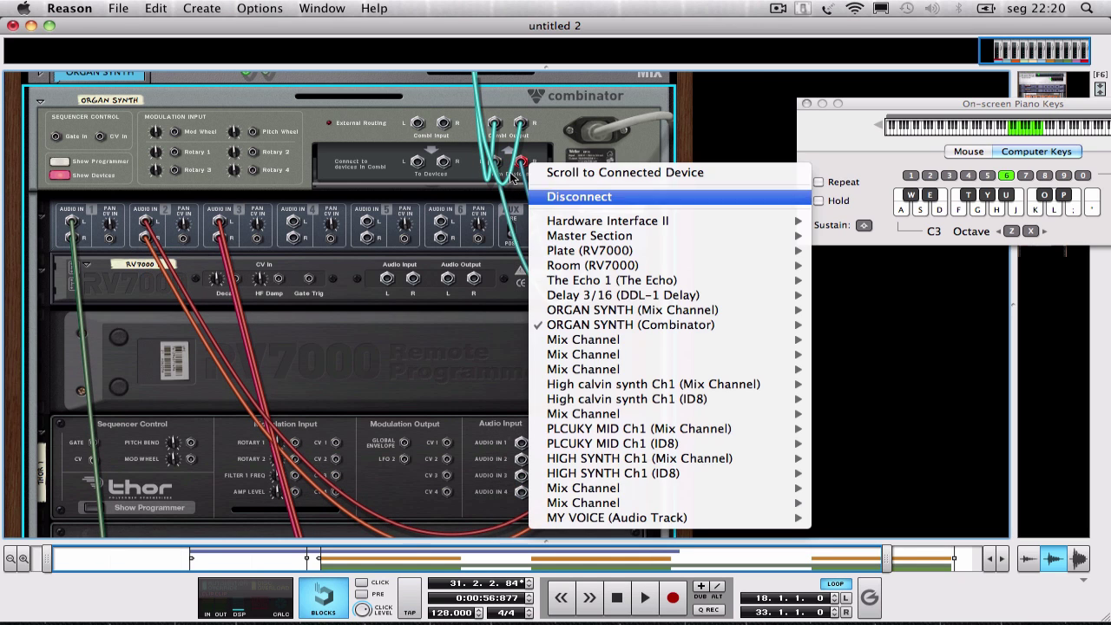
left_click(550, 196)
left_click(489, 162)
left_click(540, 193)
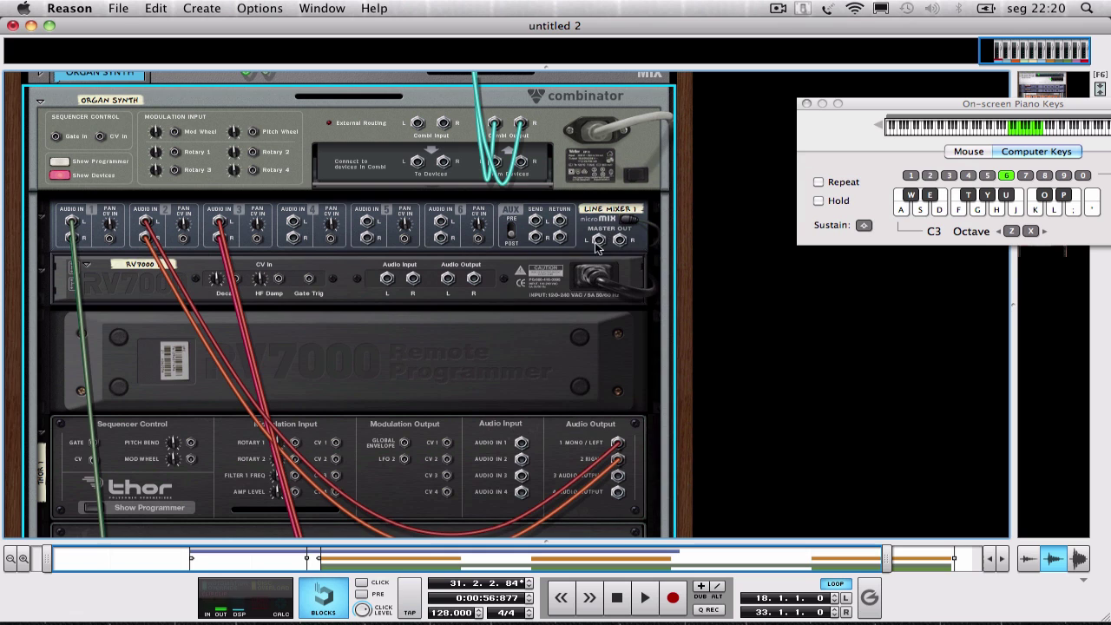
left_click_drag(599, 240, 500, 165)
key("Tab")
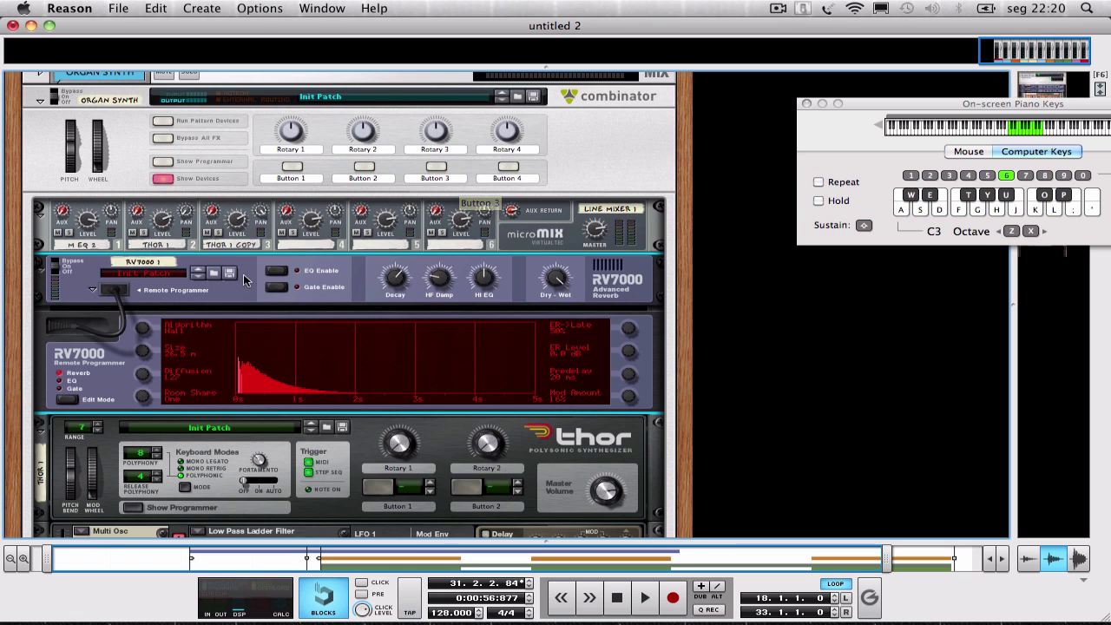
Lower the RV7000's dry/wet mix to a mostly dry setting while the organ part plays, and stop playback.
key("space")
left_click_drag(549, 284, 547, 328)
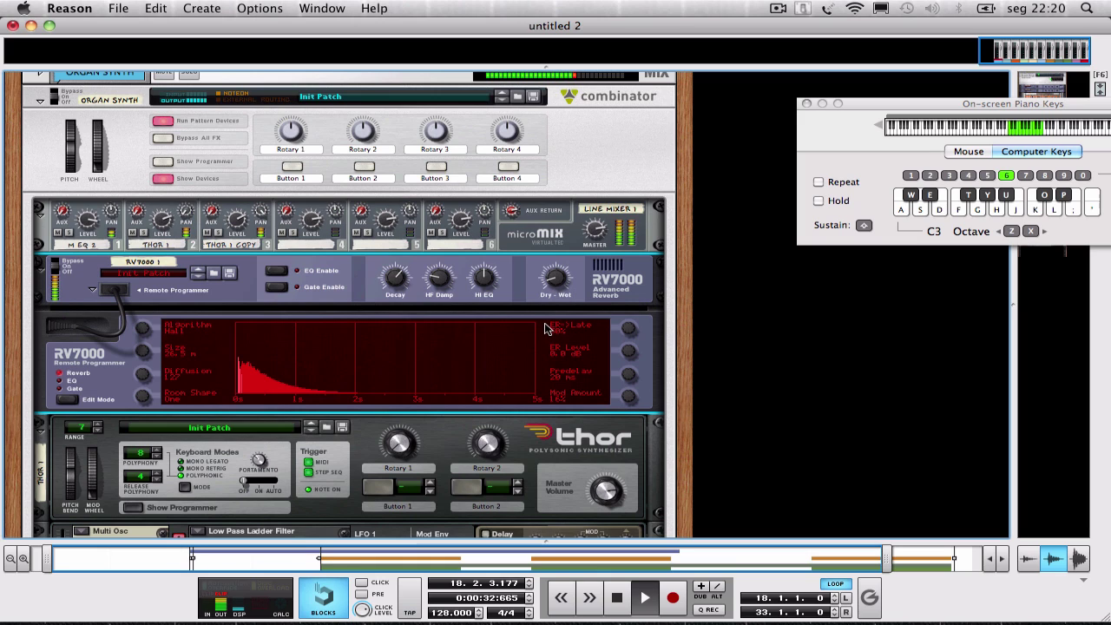
mouse_move(551, 282)
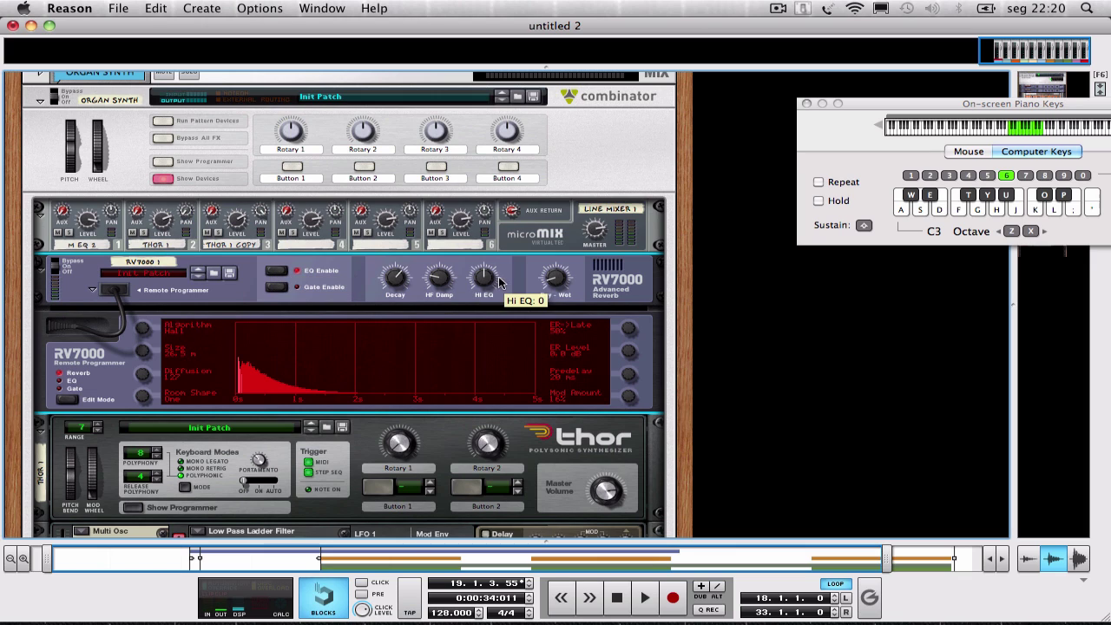
Set the RV7000's Hi EQ to 24 and its equalizer to -18.0 dB low gain and 5.1 dB parametric gain at 3,623 Hz, Q 1.1.
left_click_drag(484, 282, 486, 277)
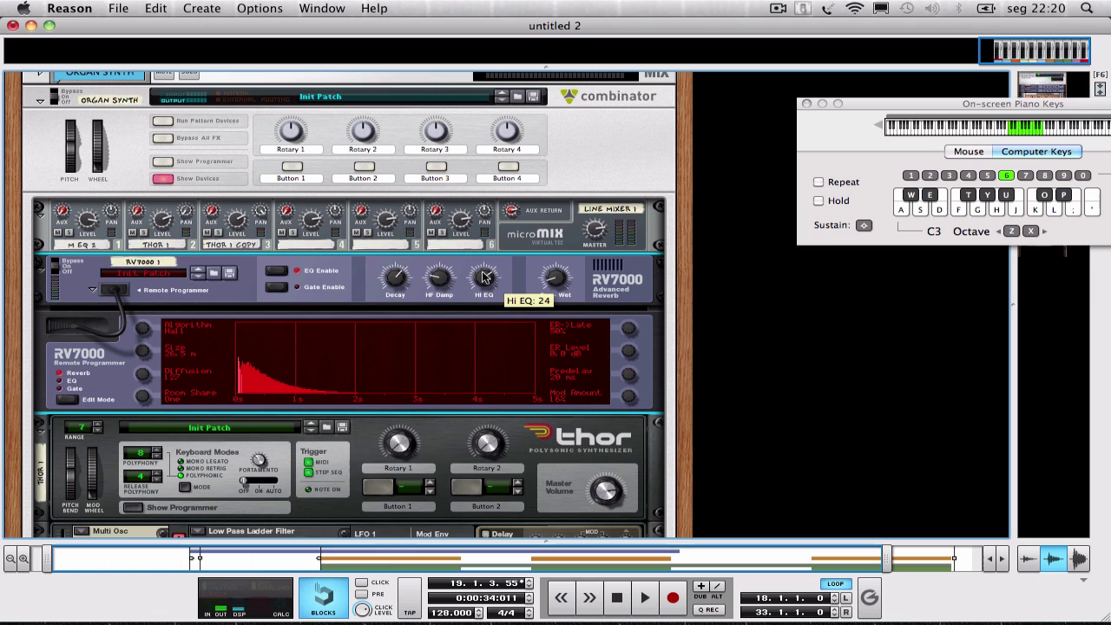
left_click(61, 381)
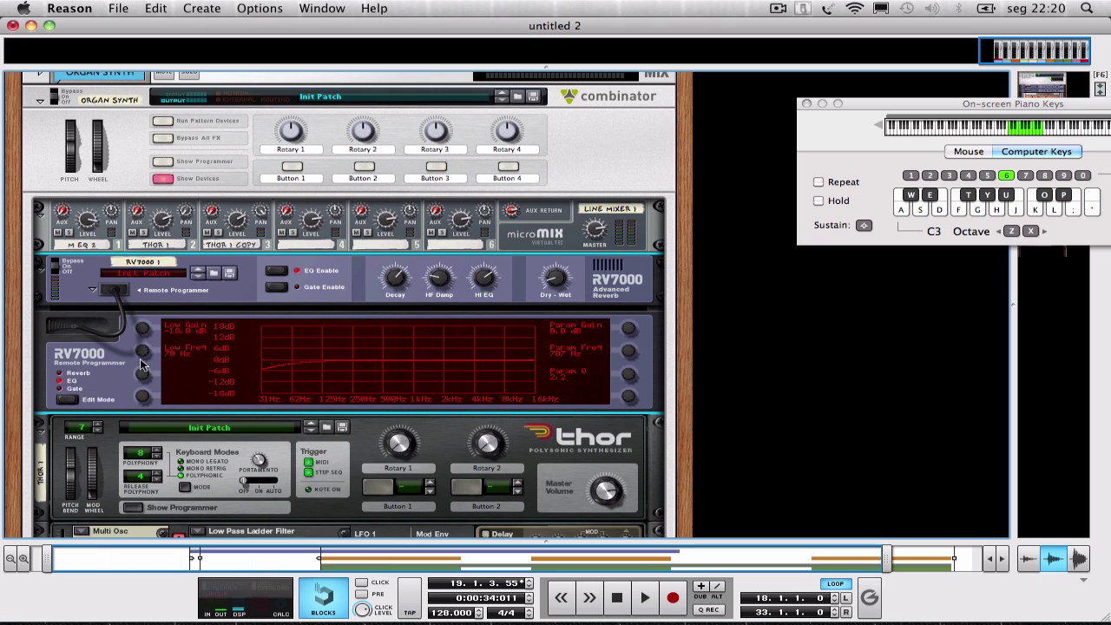
mouse_move(144, 335)
left_mouse_down()
mouse_move(147, 314)
mouse_move(146, 327)
left_mouse_up()
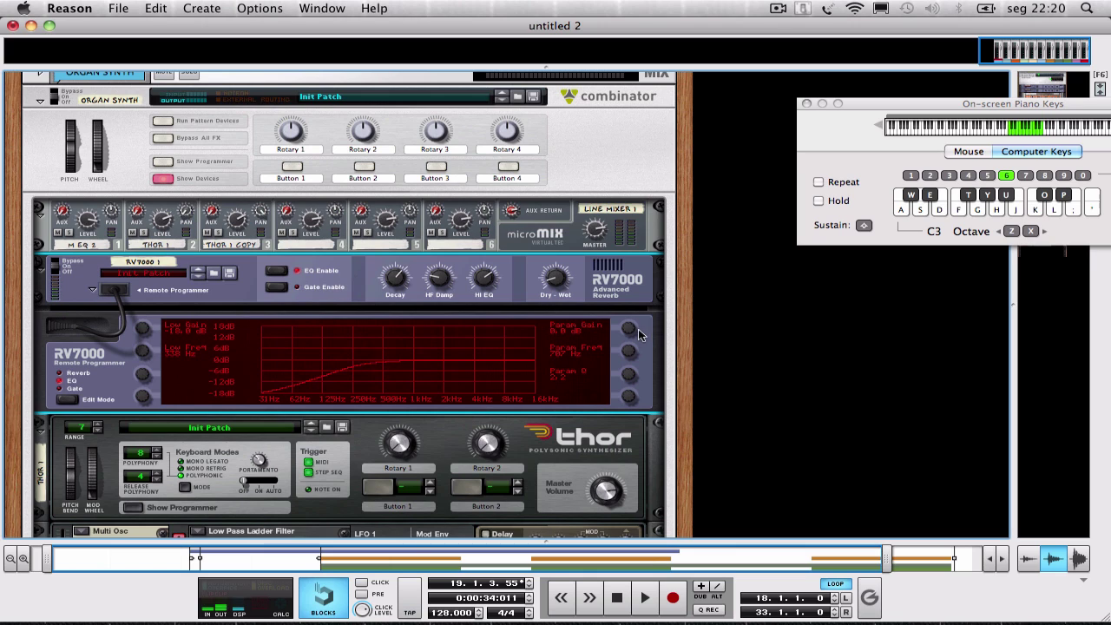
mouse_move(633, 332)
left_mouse_down()
mouse_move(633, 345)
mouse_move(632, 326)
left_mouse_up()
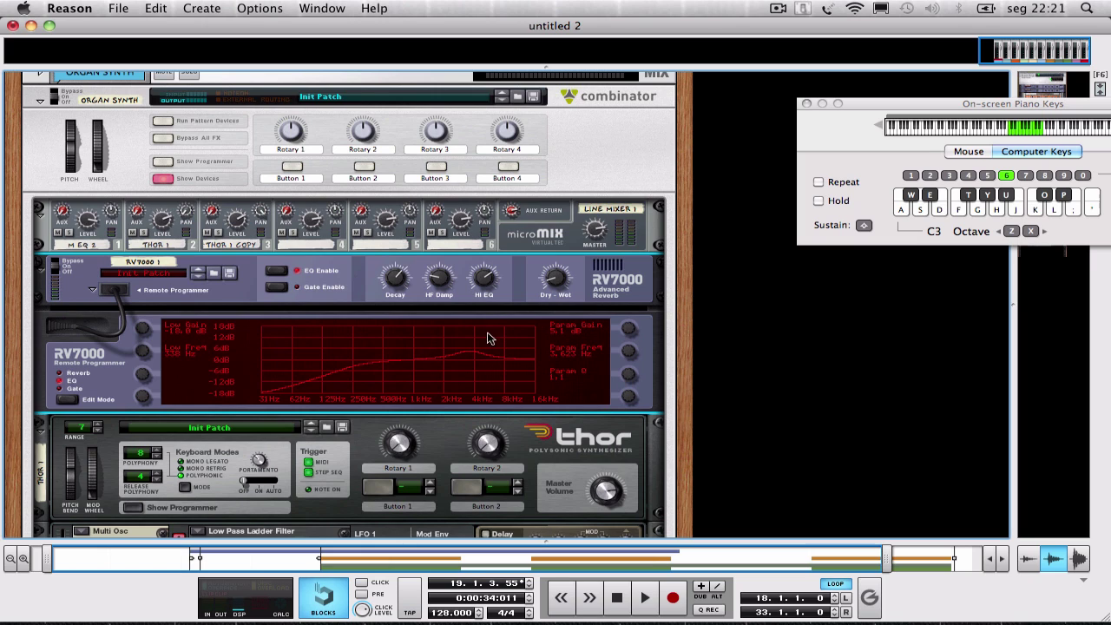
Play the organ part to audition the reverb and layer balance, and set the RV7000's dry/wet to 8.
key("space")
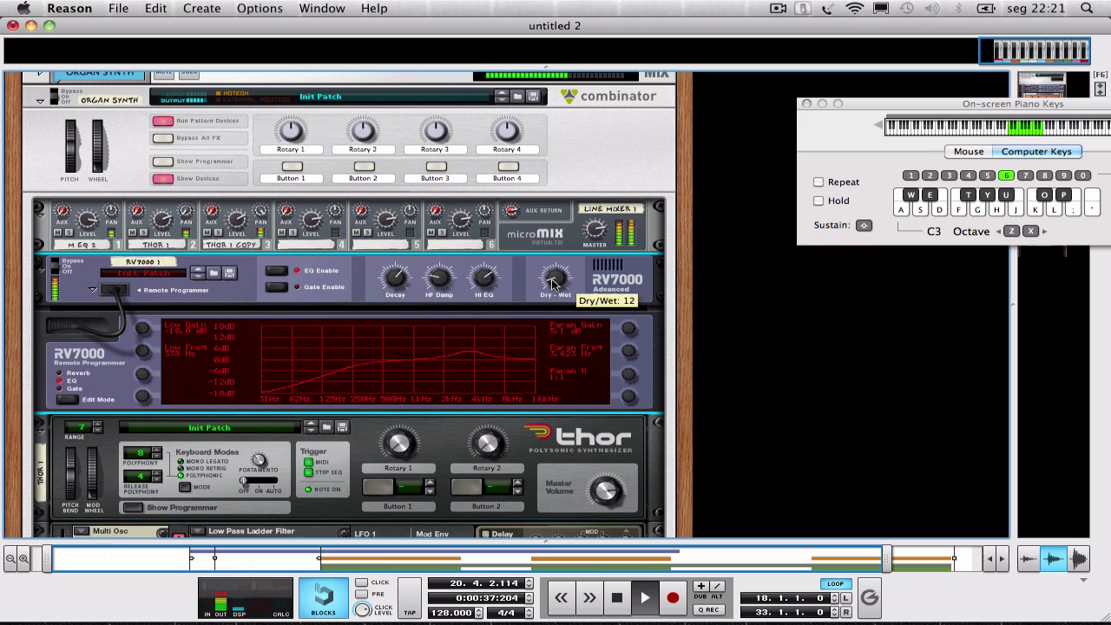
mouse_move(232, 223)
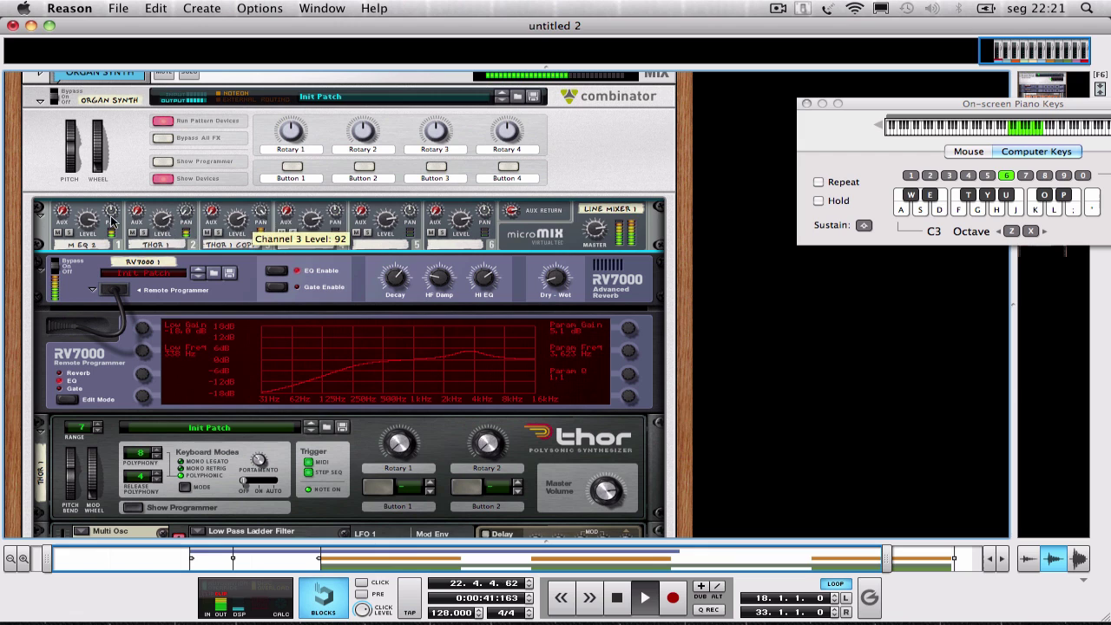
mouse_move(93, 224)
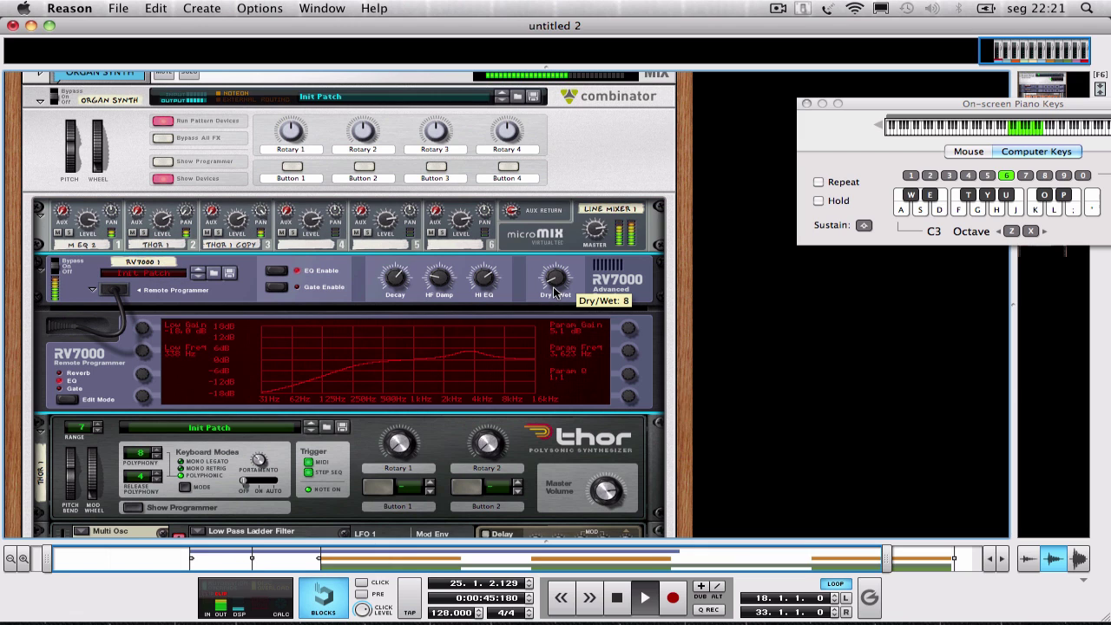
Stop playback and review the Thor 1, RV7000 and line mixer settings inside the Combinator.
scroll(451, 340, "down", 10)
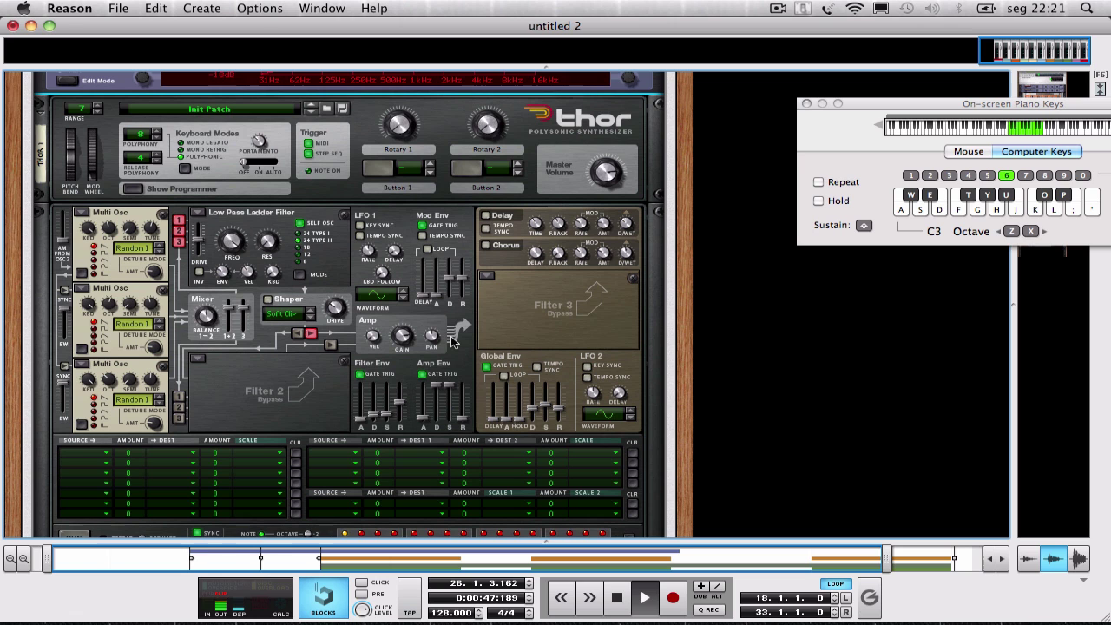
scroll(452, 341, "up", 10)
scroll(448, 340, "down", 3)
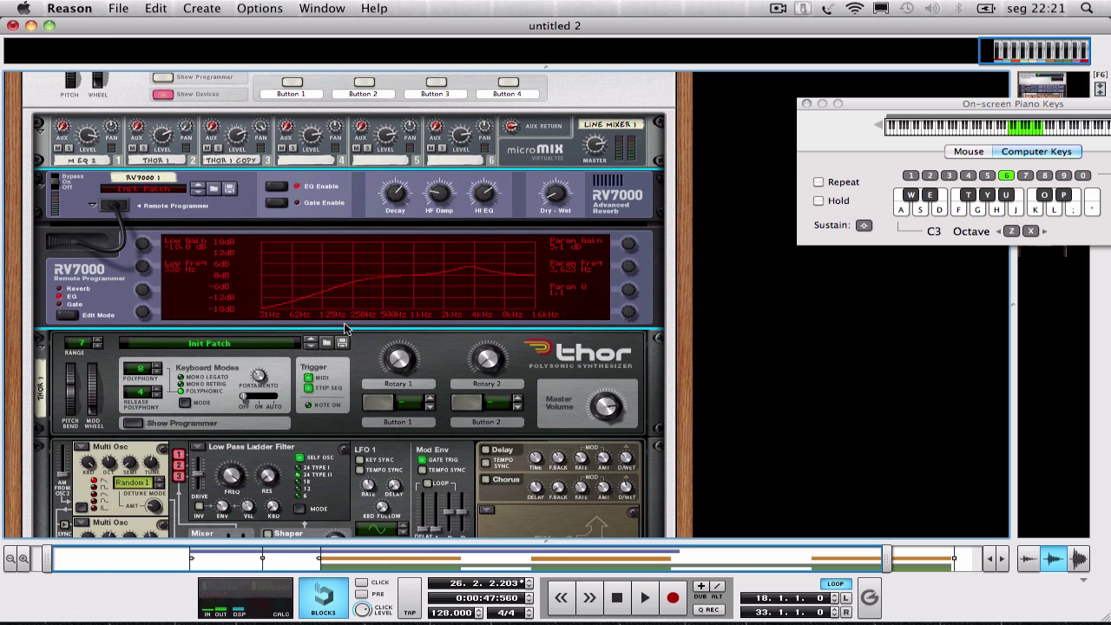
scroll(343, 325, "down", 10)
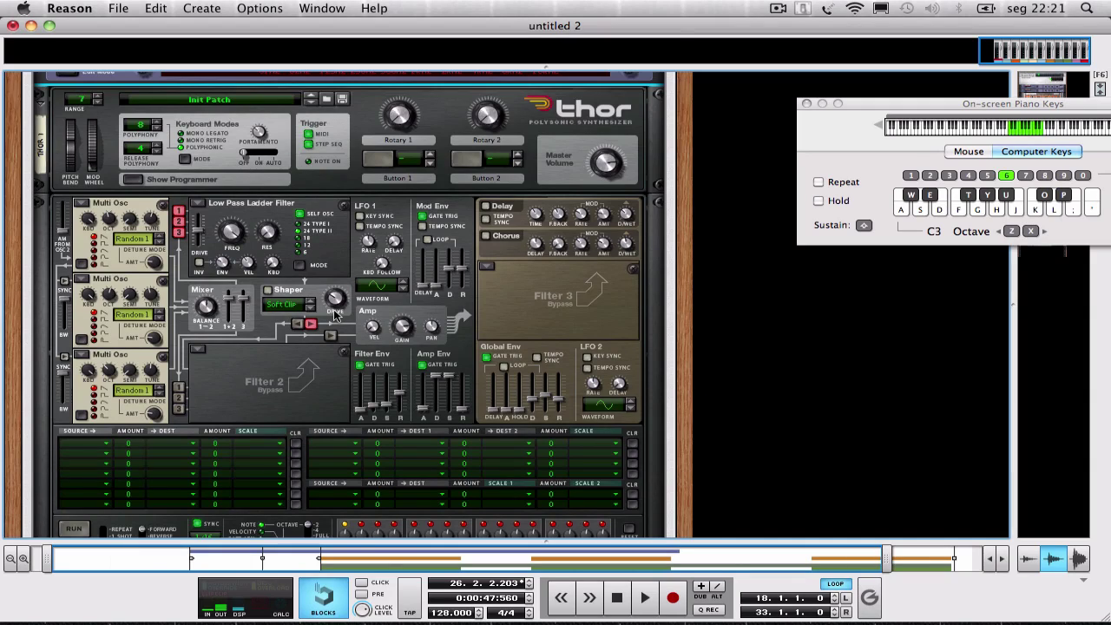
scroll(334, 318, "up", 7)
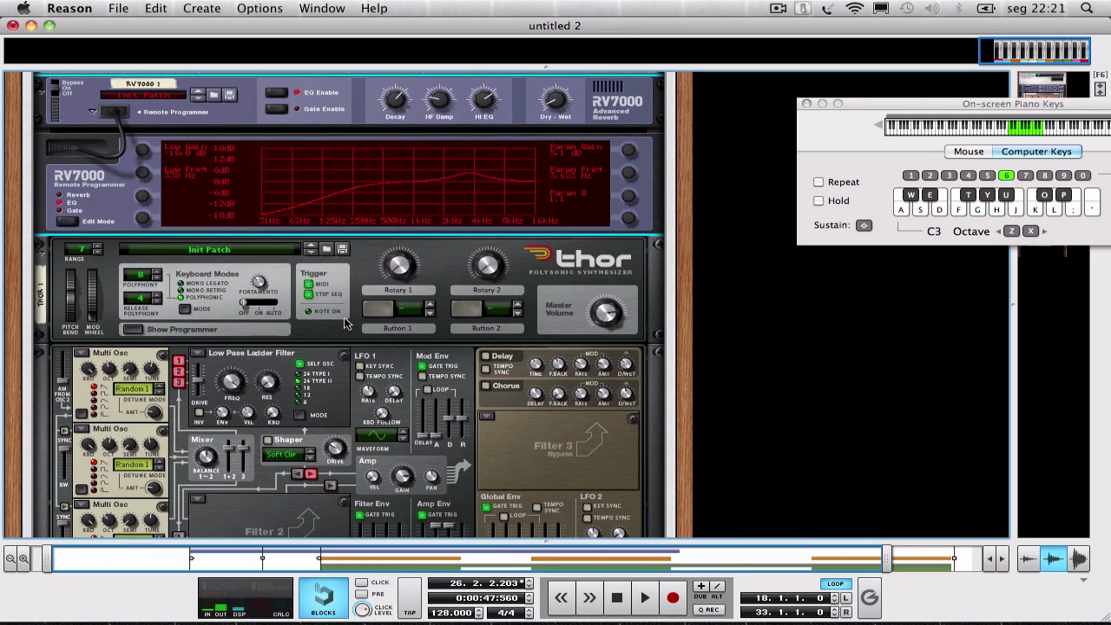
scroll(330, 308, "up", 5)
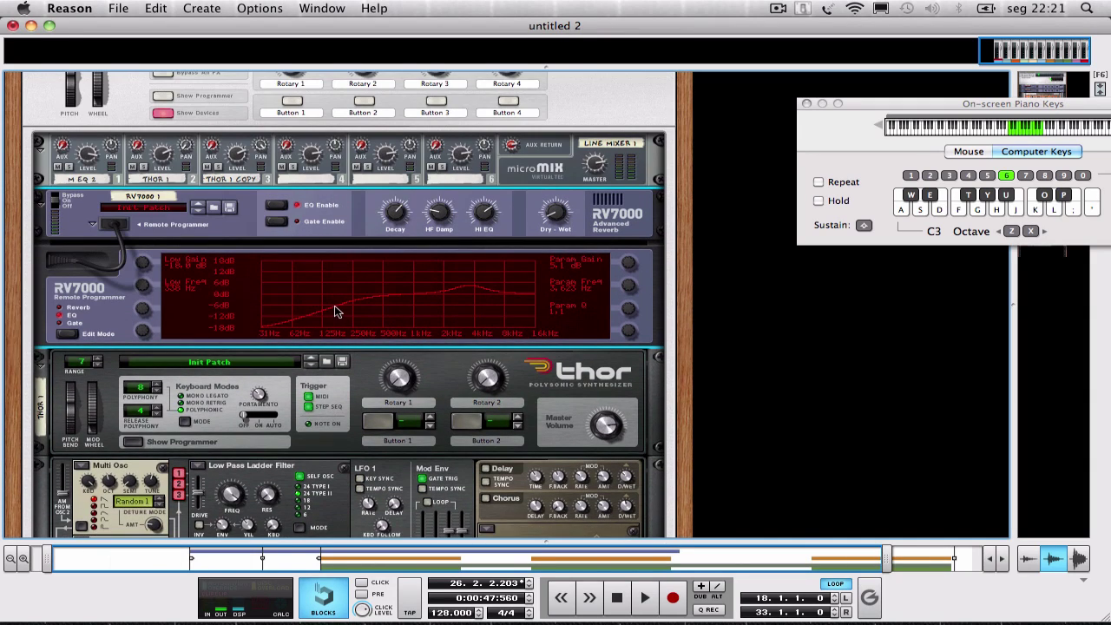
scroll(313, 297, "up", 3)
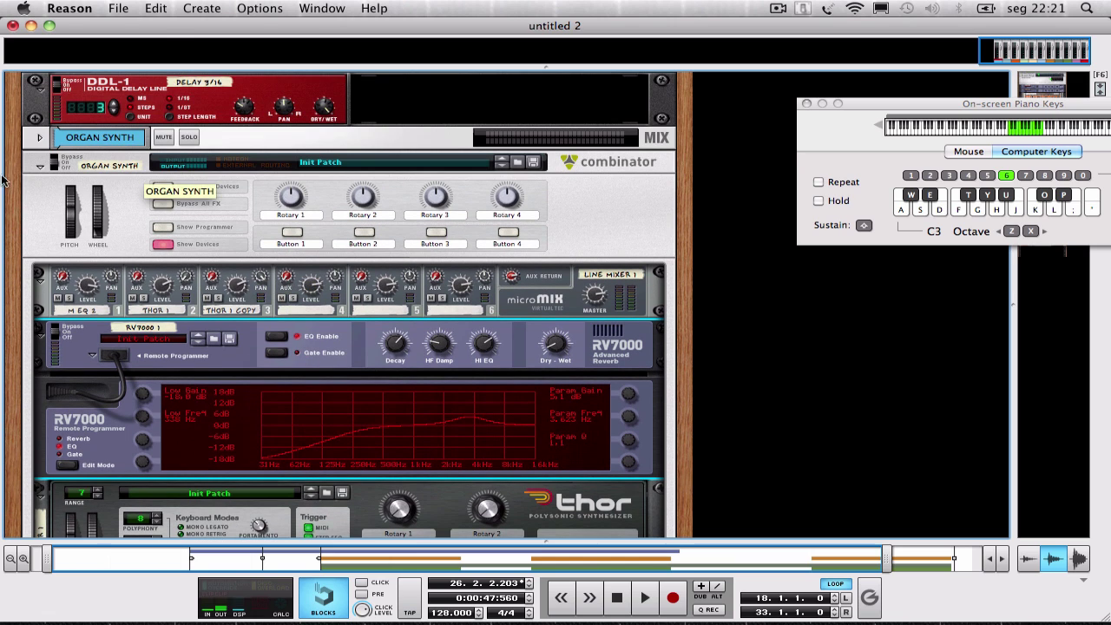
Show the Organ Synth Combinator's programmer and choose Thor 1 as the device for modulation routing.
left_click(162, 228)
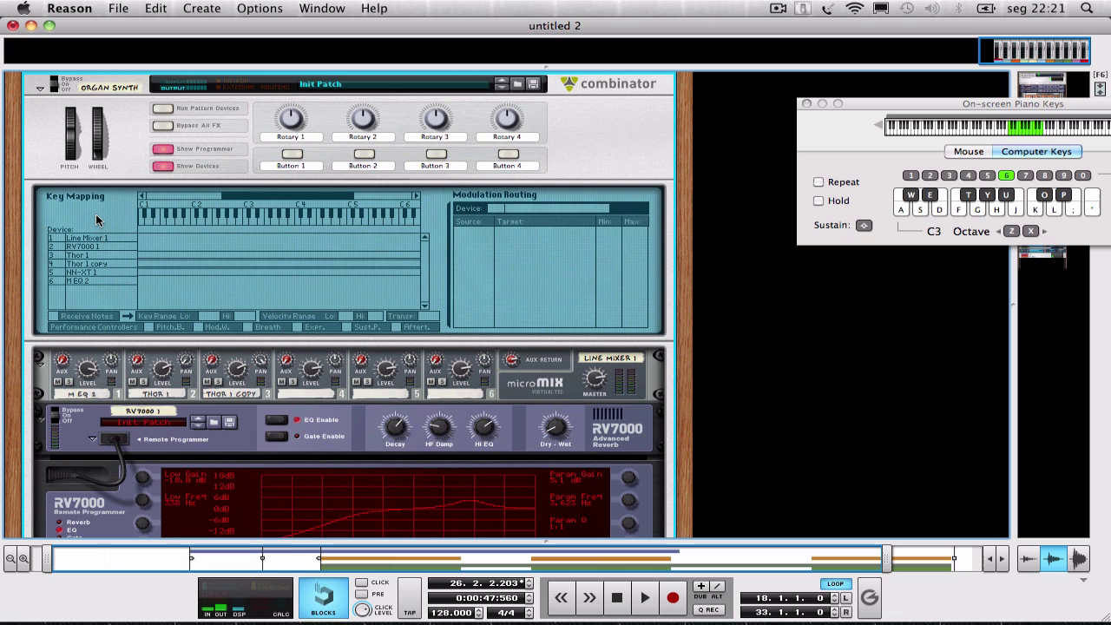
scroll(85, 209, "down", 1)
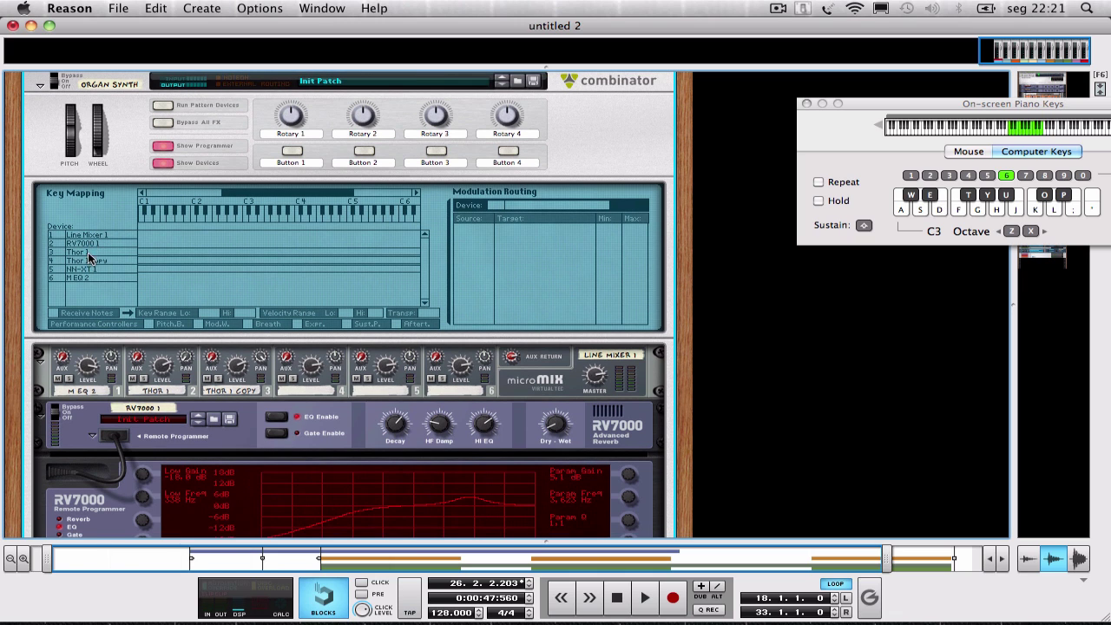
left_click(88, 253)
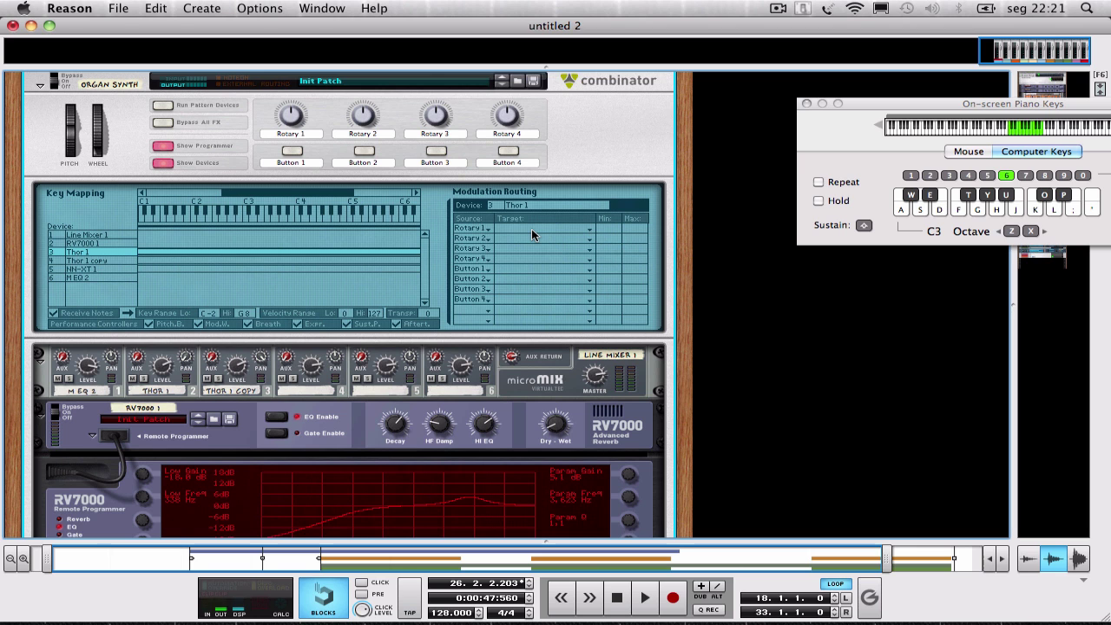
Review the filter, amp and envelope settings of Thor 1 and Thor 1 copy to choose a modulation target.
scroll(490, 306, "down", 10)
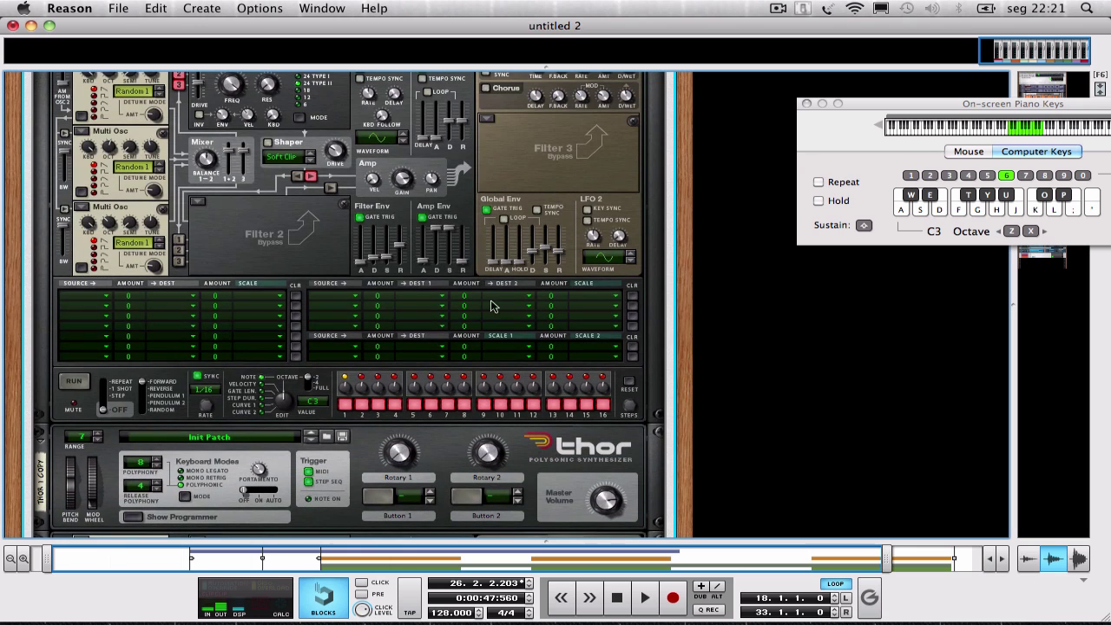
scroll(495, 282, "up", 3)
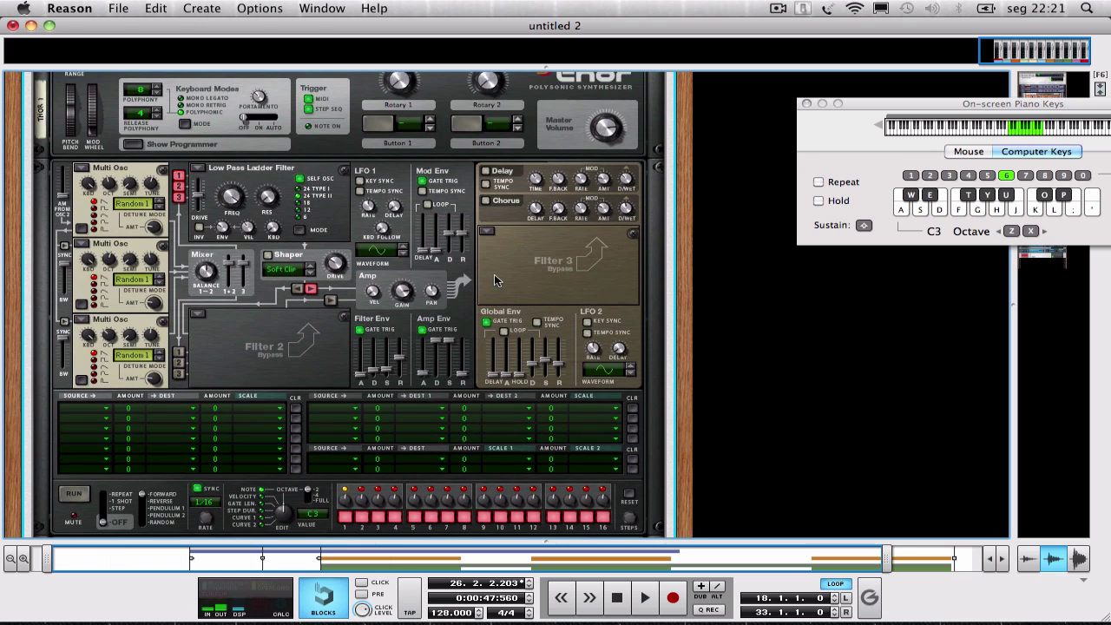
scroll(495, 280, "down", 4)
scroll(443, 401, "up", 7)
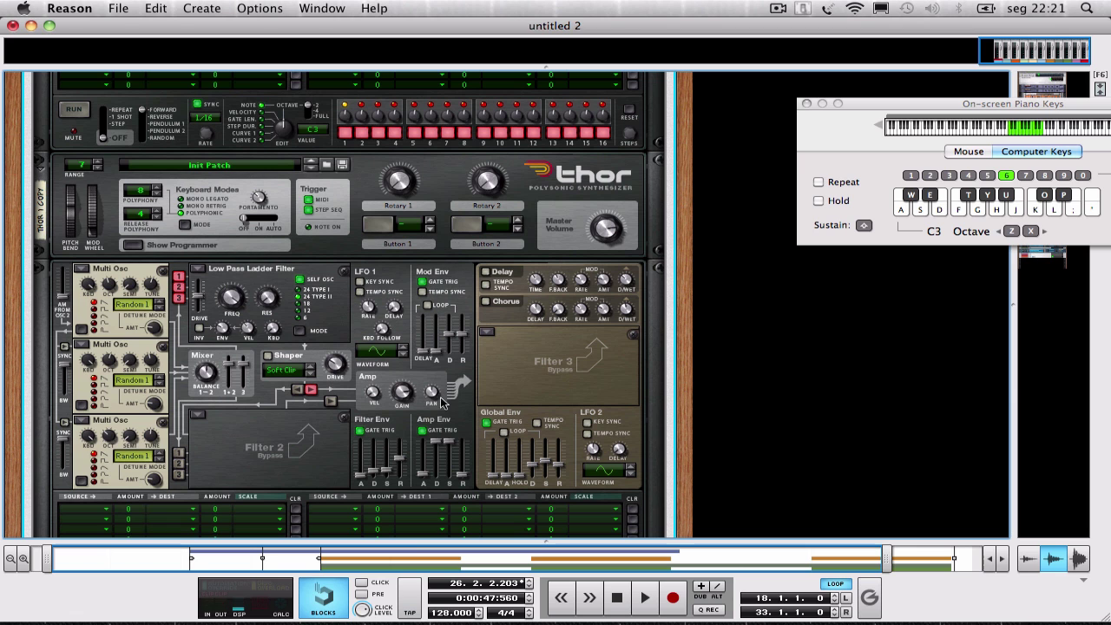
scroll(391, 311, "down", 4)
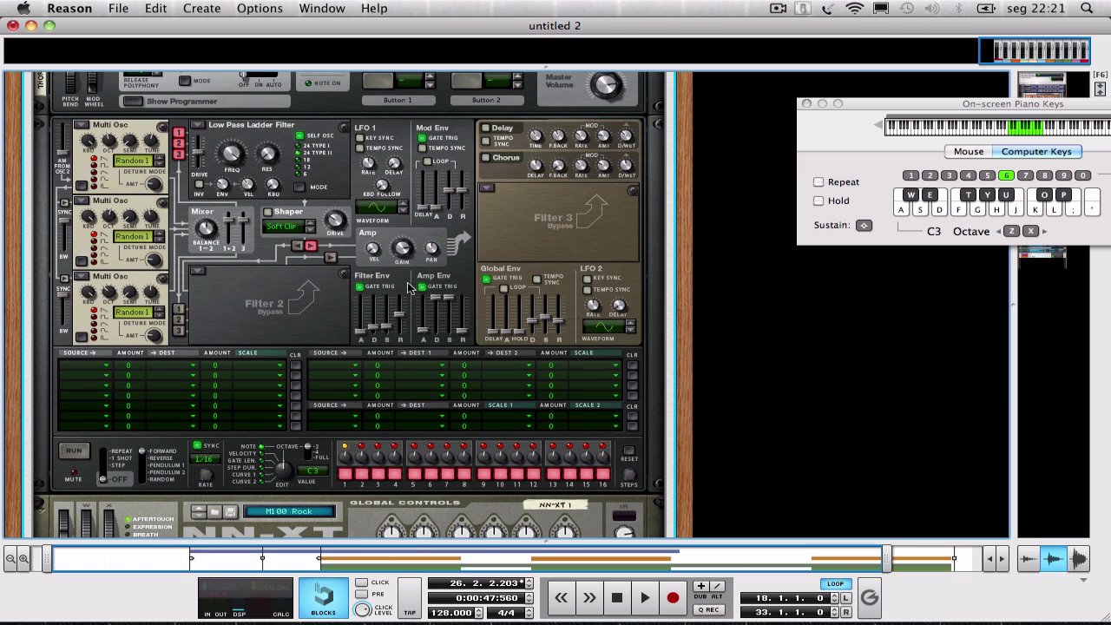
scroll(415, 301, "up", 5)
scroll(425, 297, "down", 6)
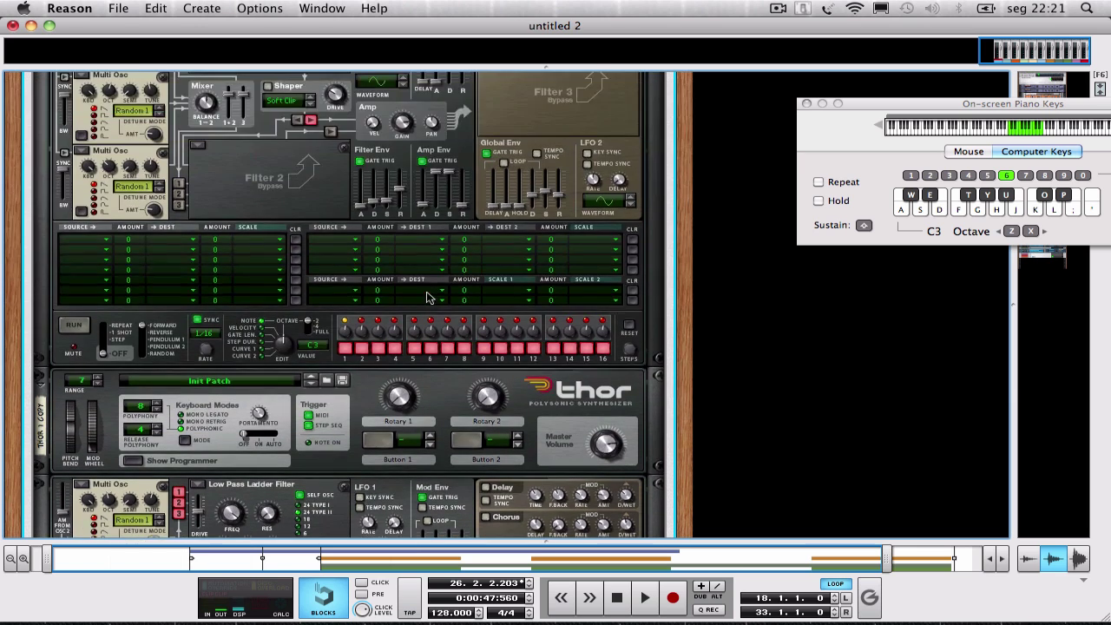
scroll(461, 323, "up", 4)
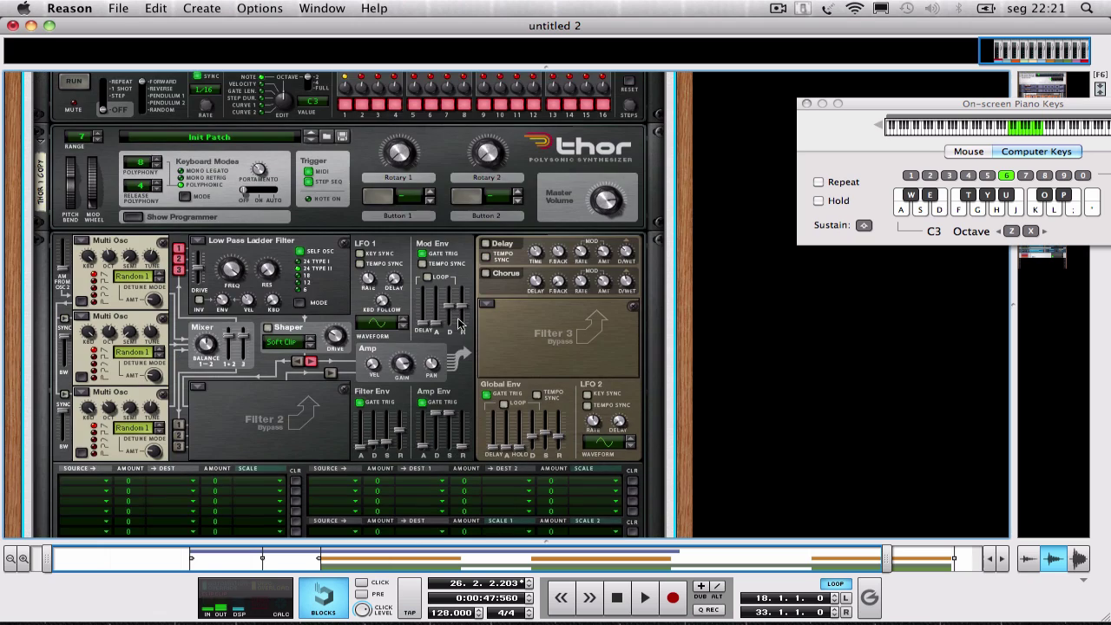
scroll(435, 424, "up", 1)
scroll(441, 477, "up", 20)
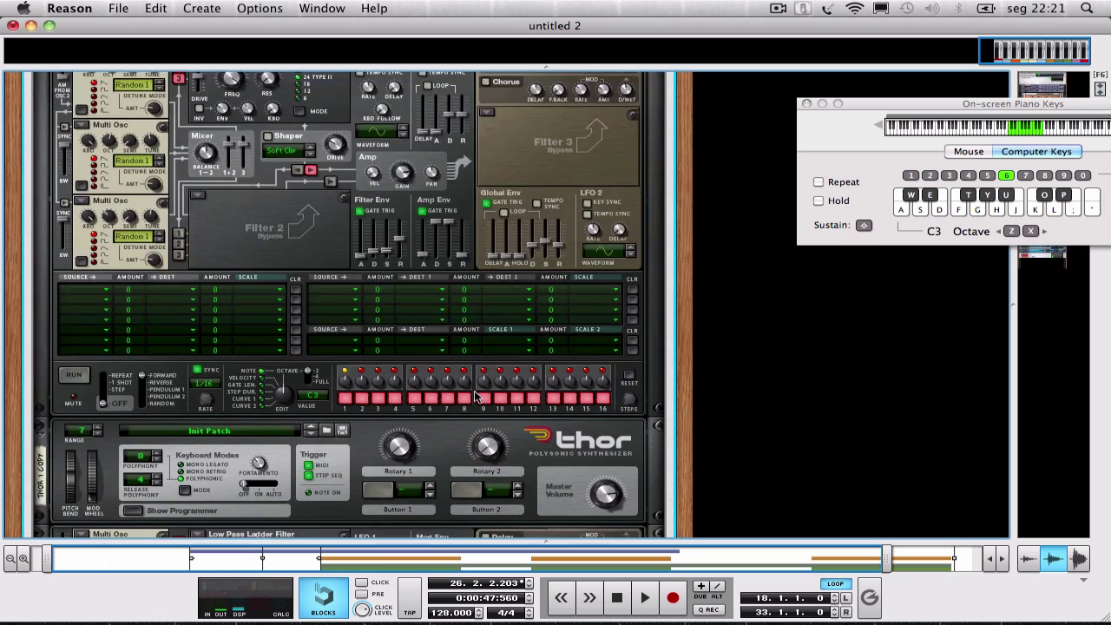
Route Rotary 1 to Thor 1's Amp Env Release with a maximum of 60, and test the knob at 23.
scroll(518, 358, "down", 1)
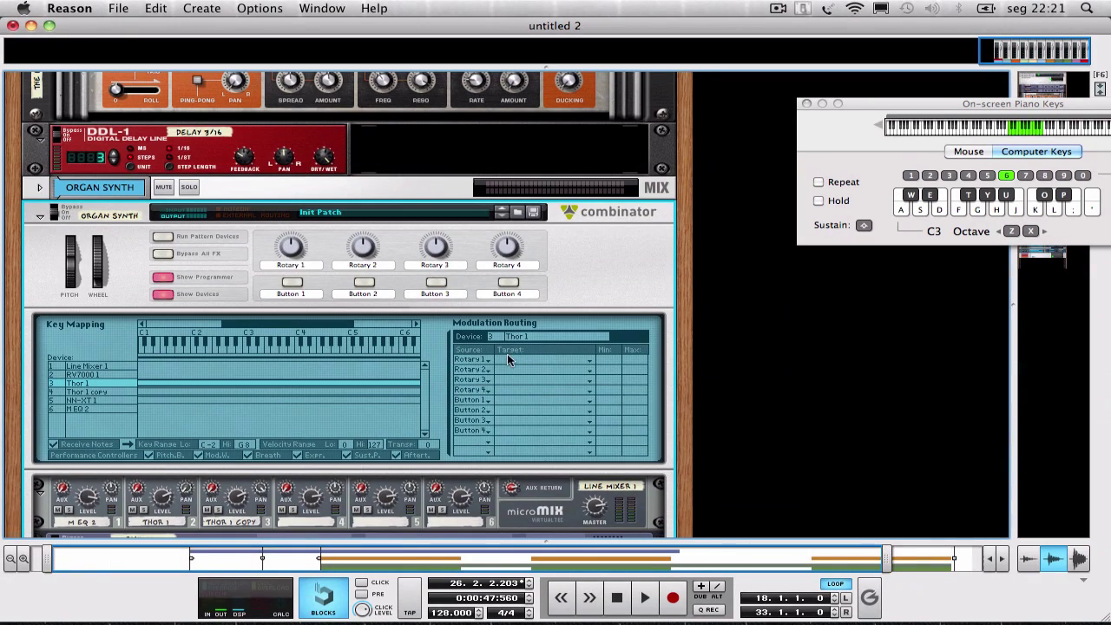
left_click(509, 359)
mouse_move(540, 390)
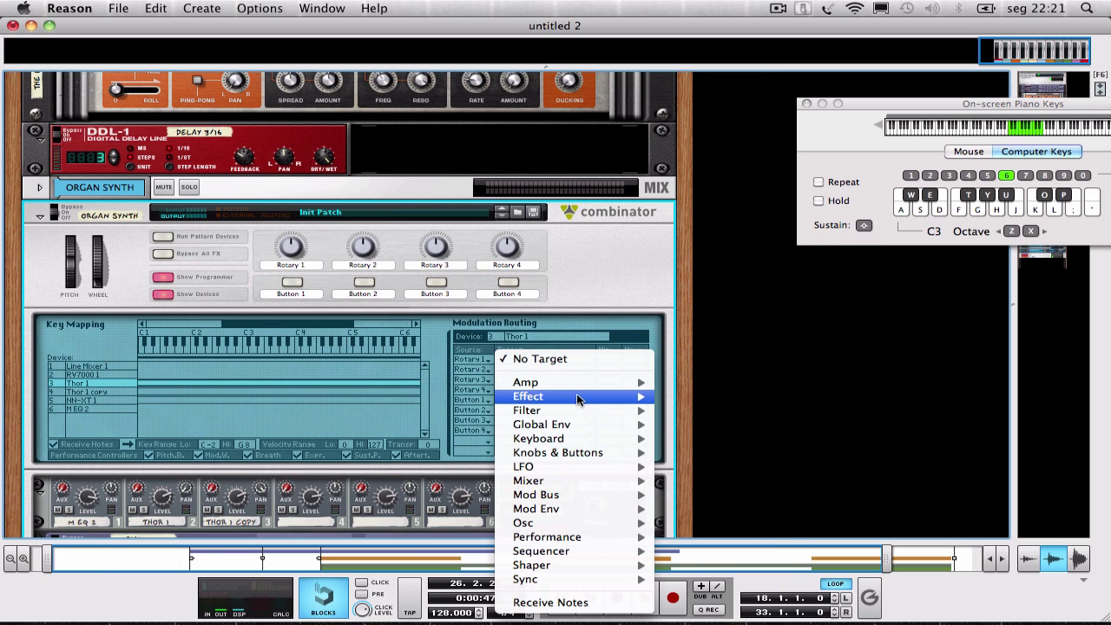
mouse_move(580, 383)
left_click(734, 458)
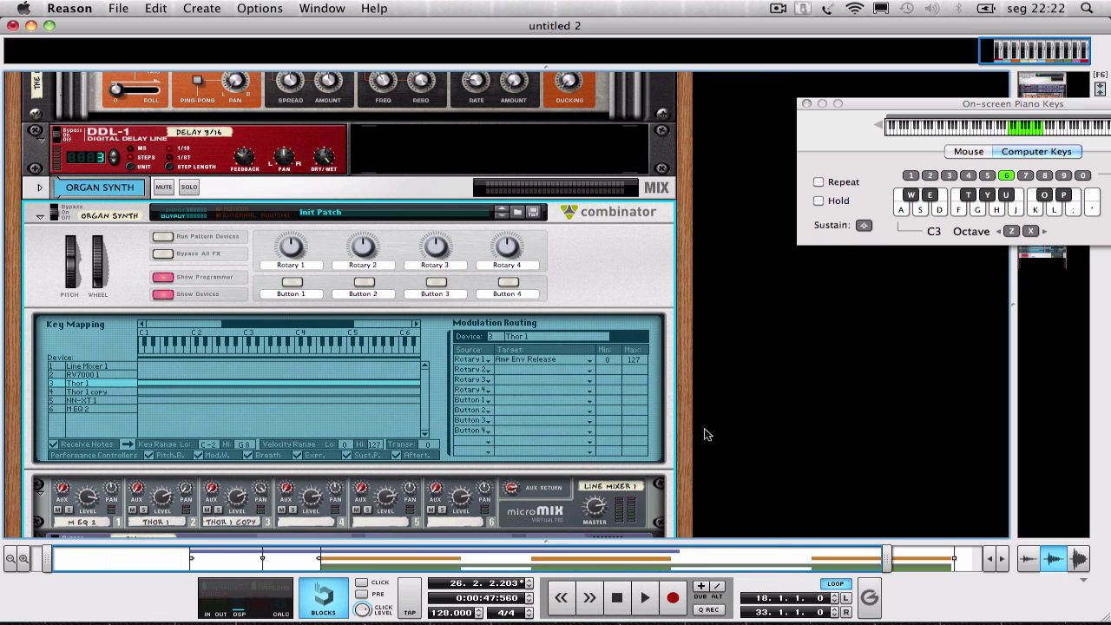
scroll(605, 345, "down", 5)
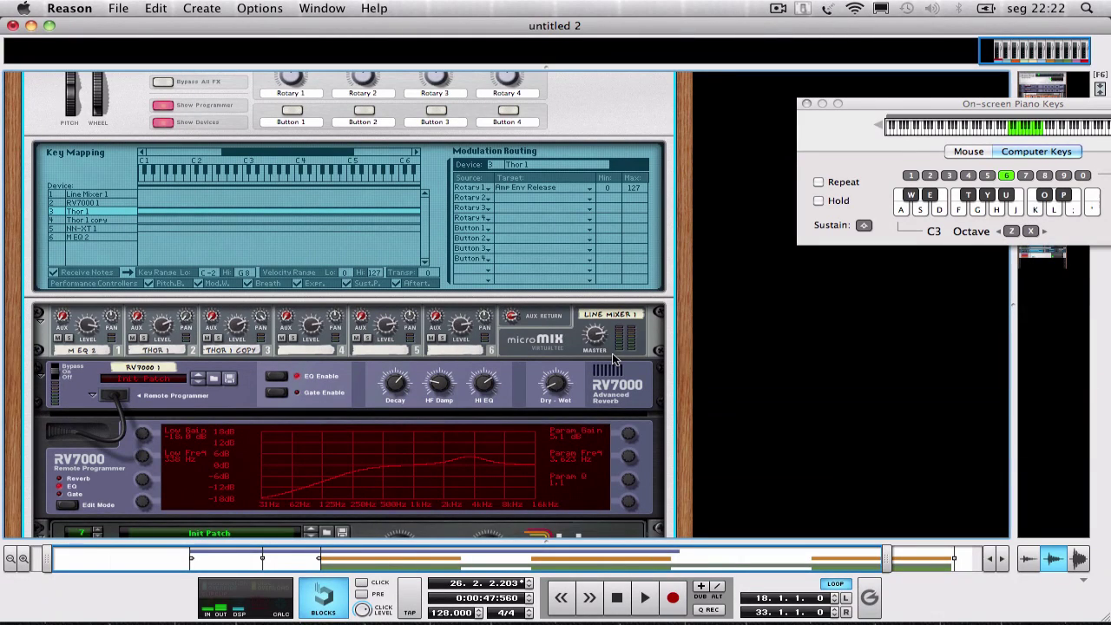
scroll(619, 364, "up", 1)
left_click_drag(287, 119, 289, 136)
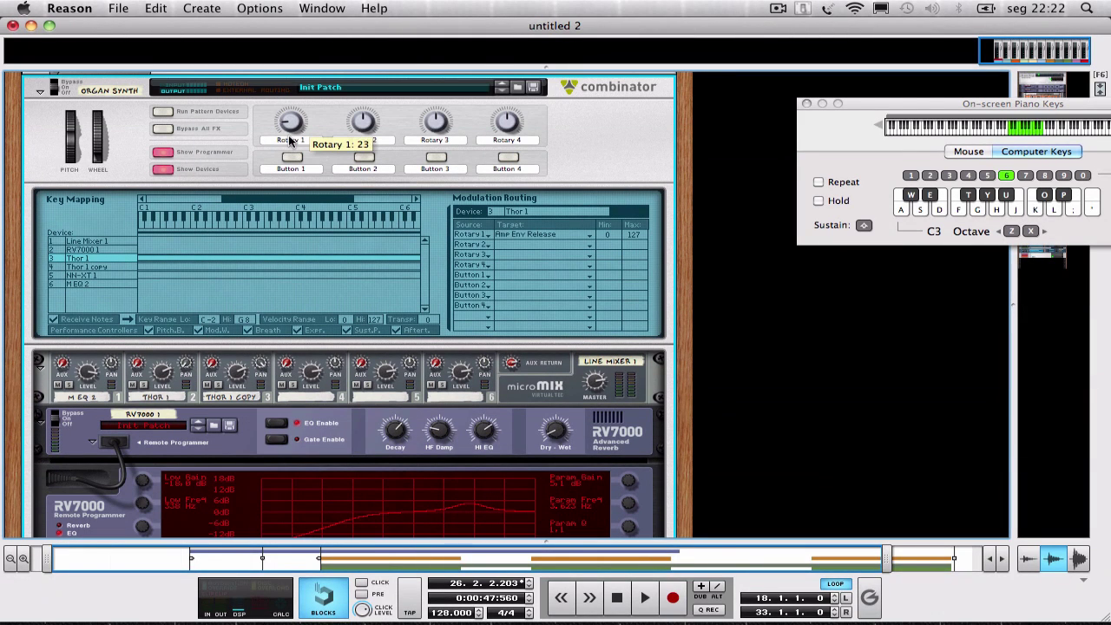
left_click_drag(634, 236, 636, 243)
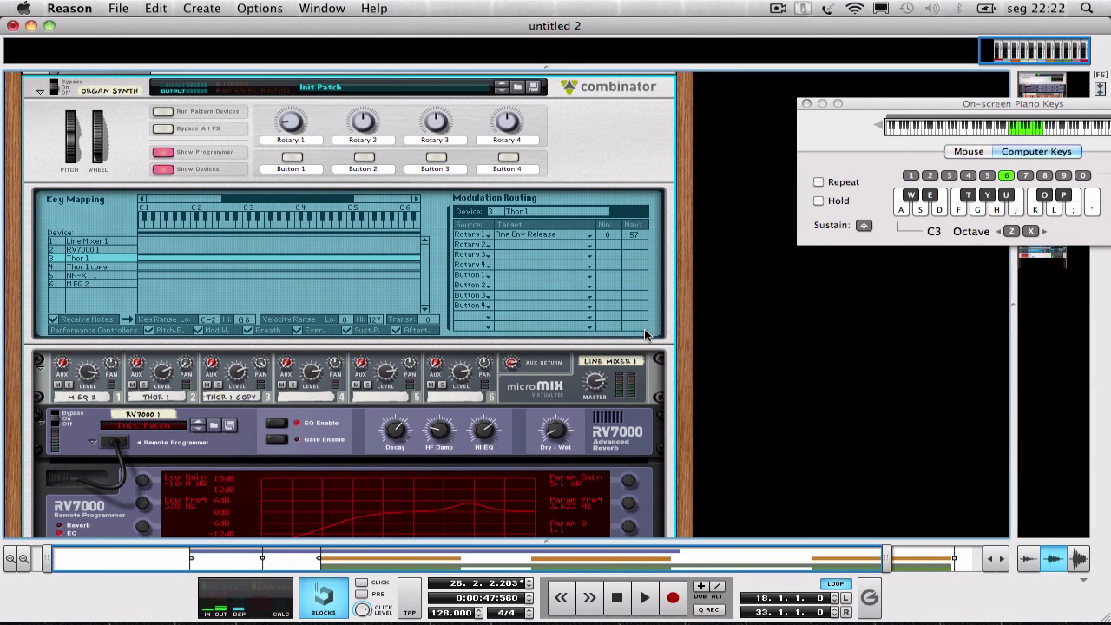
Route Rotary 1 to Thor 1 copy's Amp Env Release with a maximum of 60.
left_click(92, 268)
left_click(548, 240)
mouse_move(579, 257)
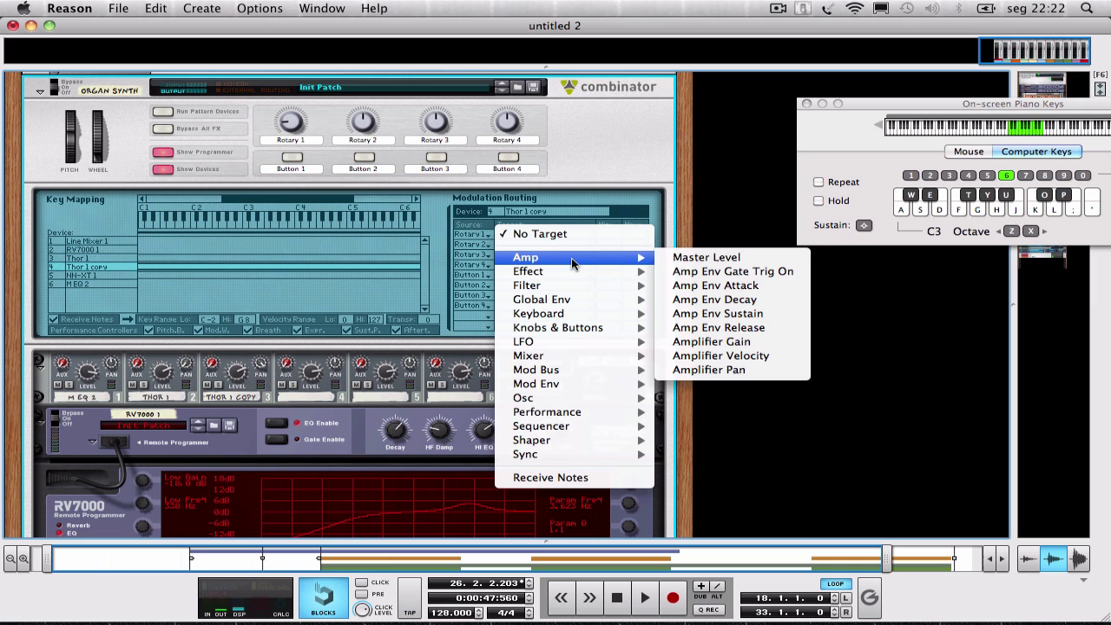
left_click(718, 328)
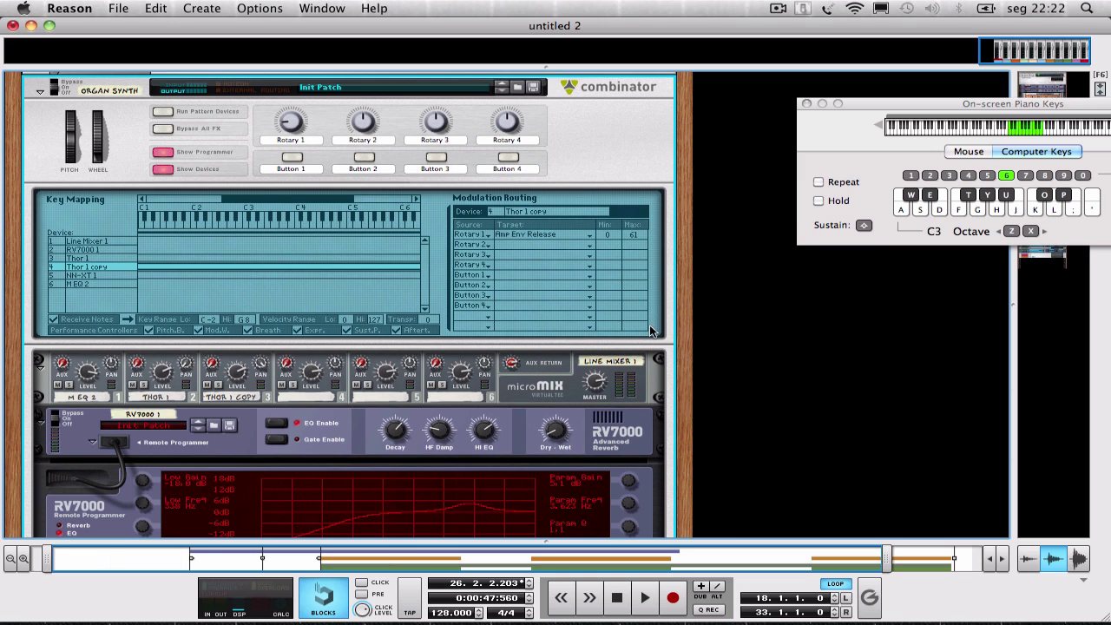
Rename the Combinator's Rotary 1 knob to RELEASE.
double_click(300, 140)
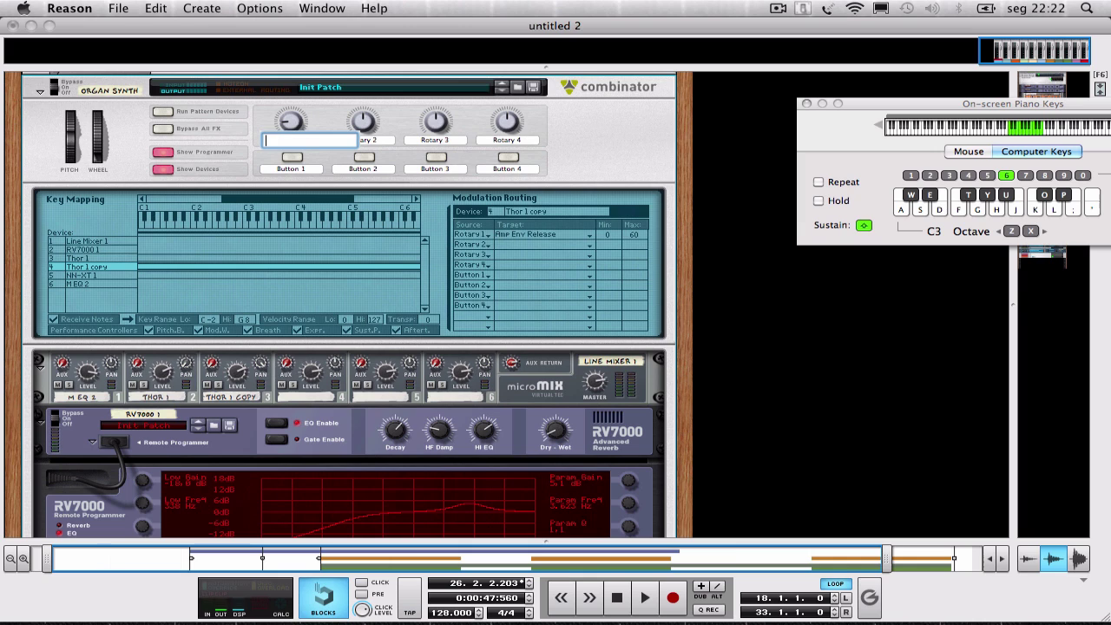
type("RELEASE")
key("Return")
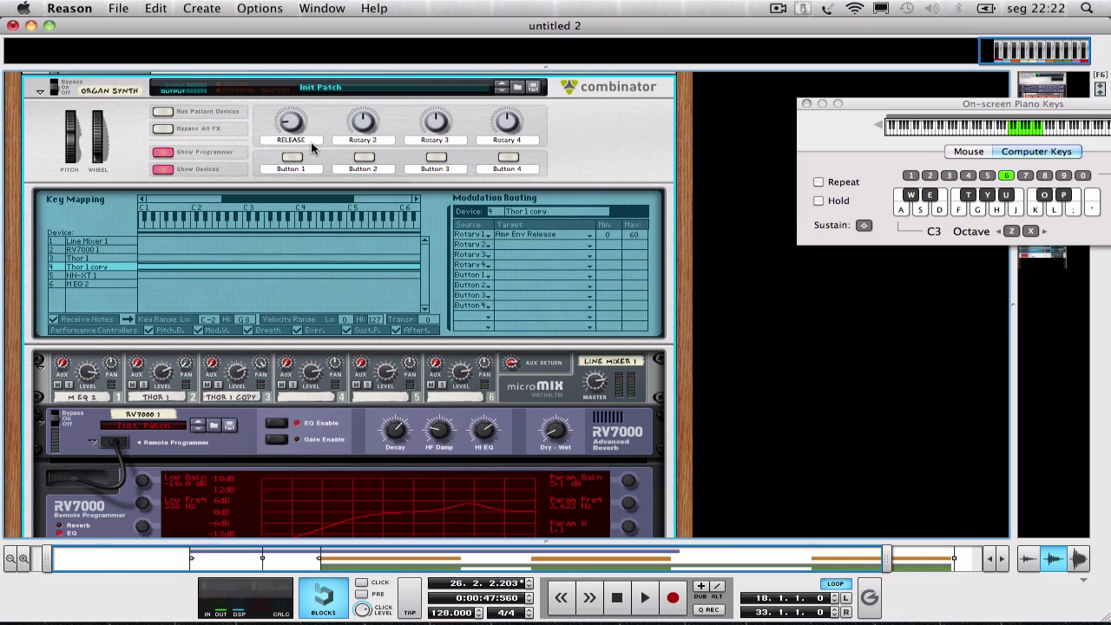
Play the organ part while sweeping the RELEASE knob, check both Thors' routings, and set the knob to 16.
key("space")
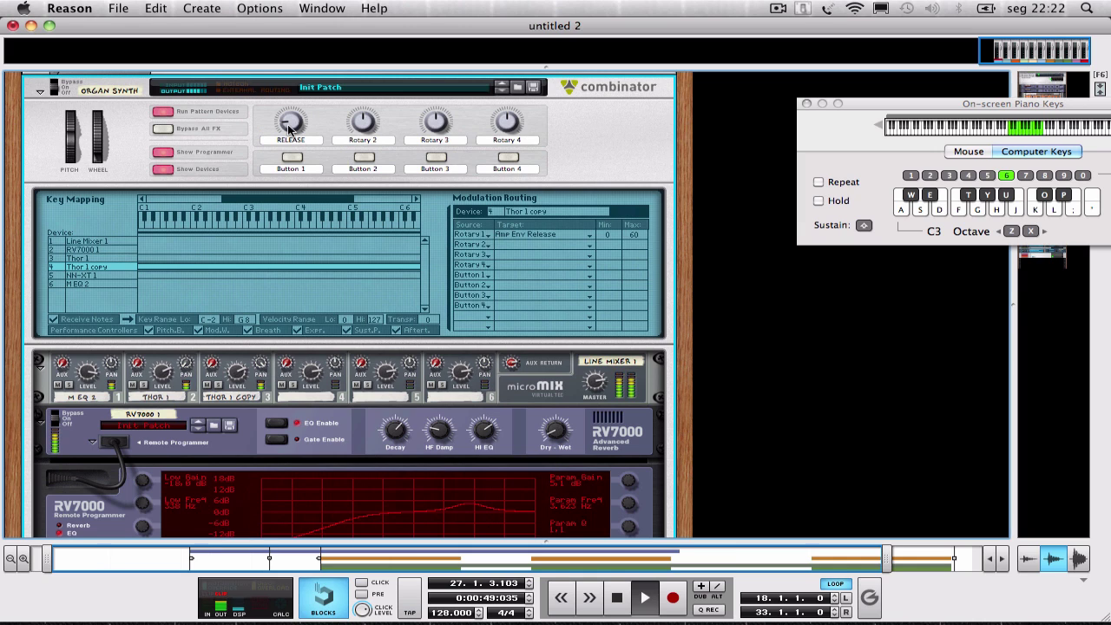
mouse_move(289, 128)
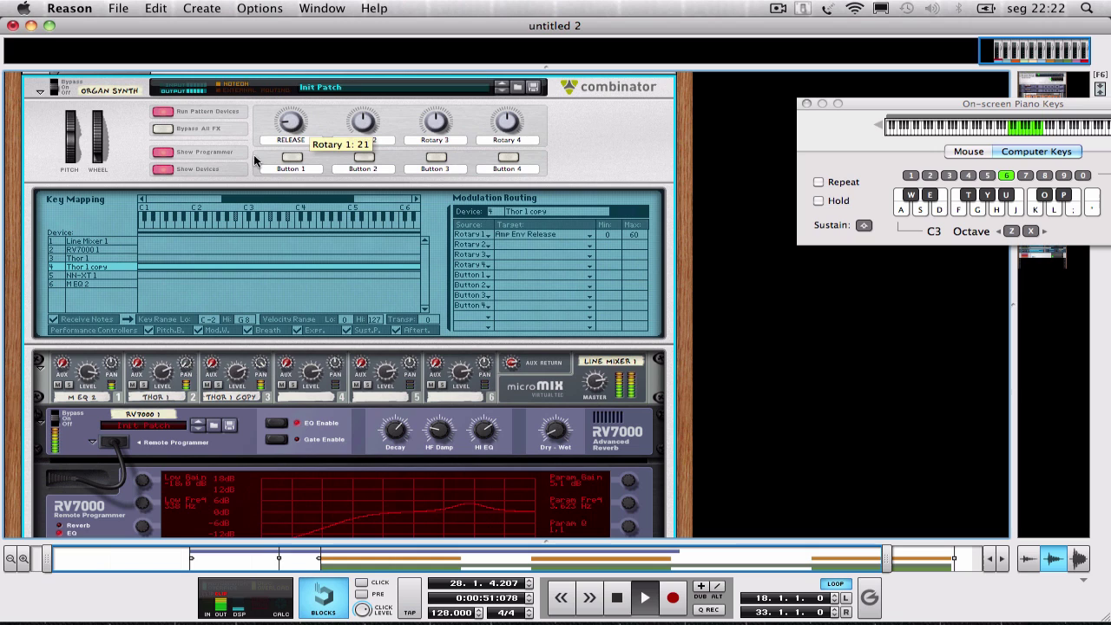
mouse_move(291, 130)
left_mouse_down()
mouse_move(291, 111)
mouse_move(285, 137)
left_mouse_up()
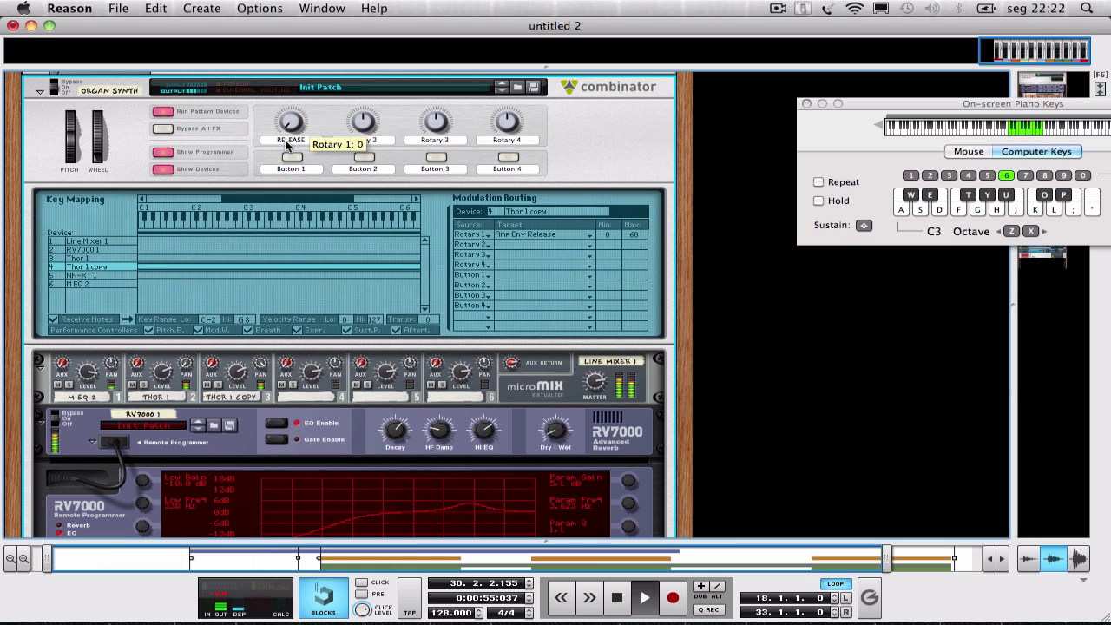
left_click(104, 259)
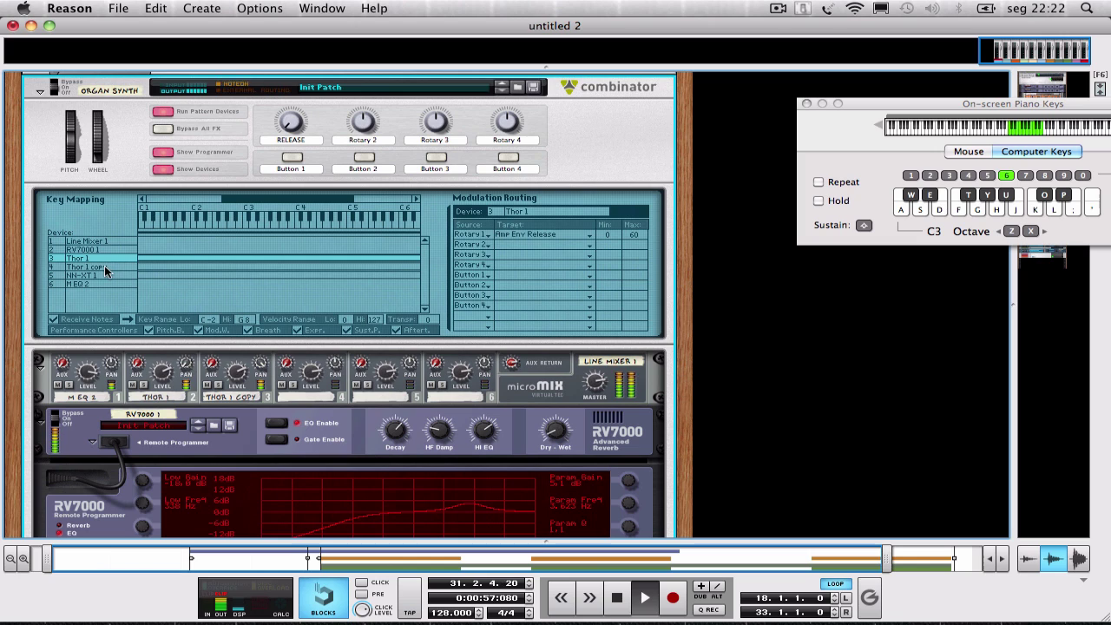
left_click(106, 267)
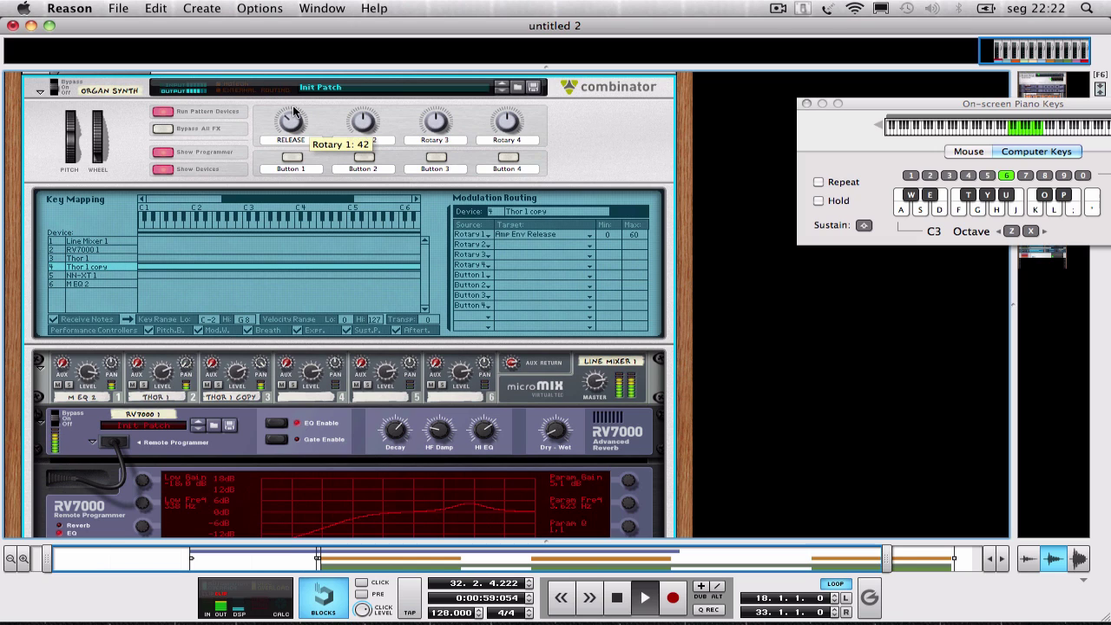
left_click_drag(294, 111, 289, 116)
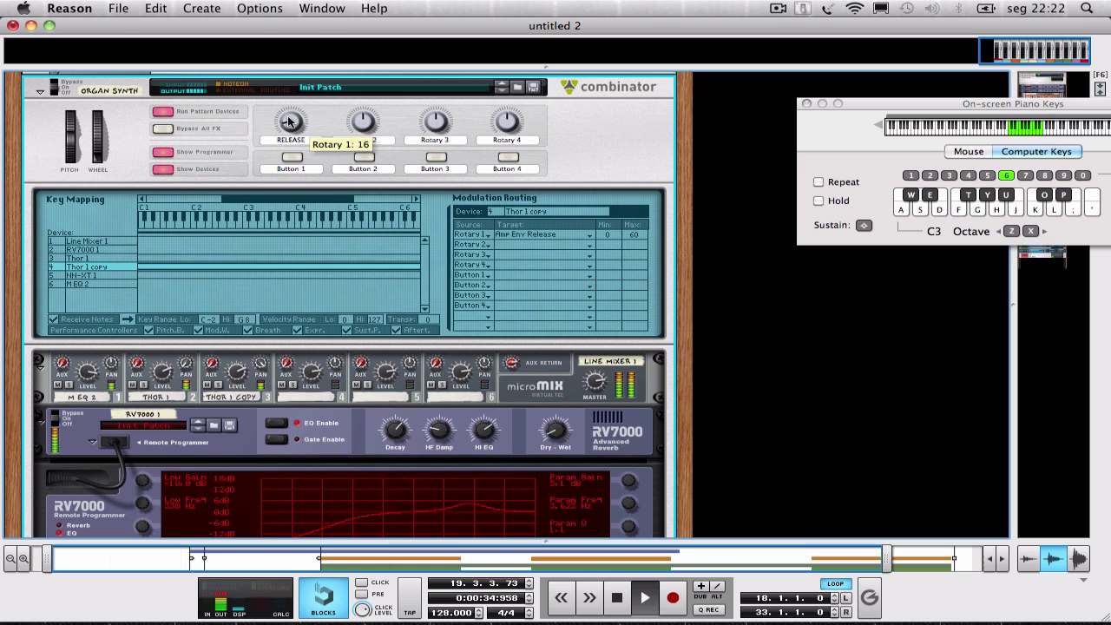
Stop playback and review the line mixer, RV7000, Thor synths and Combinator programmer in the rack.
scroll(382, 246, "down", 5)
scroll(377, 246, "up", 4)
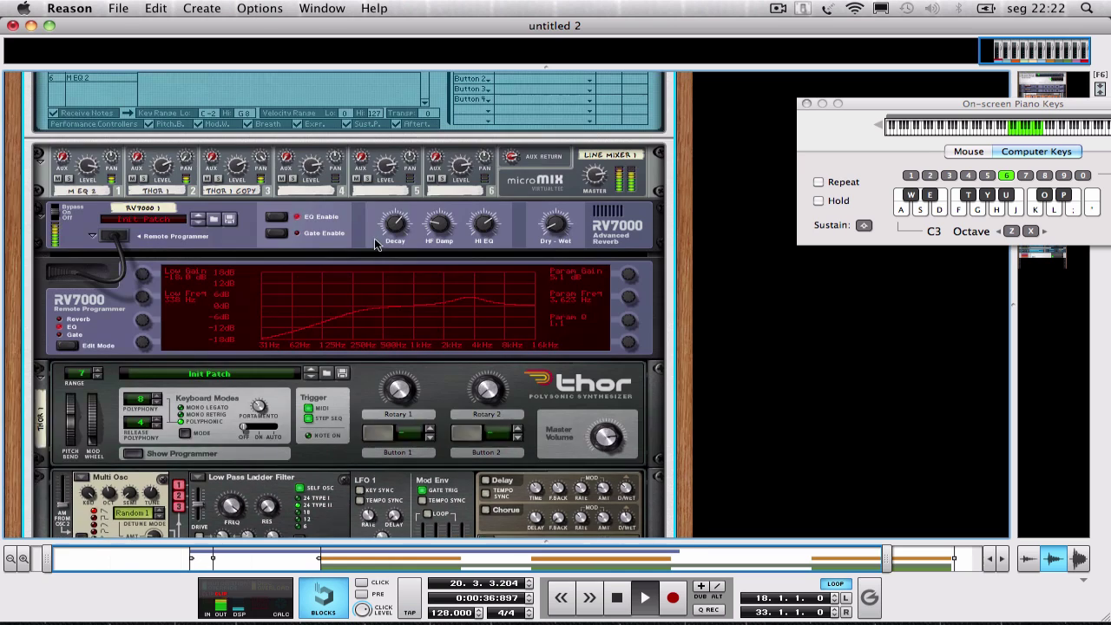
left_click(185, 274)
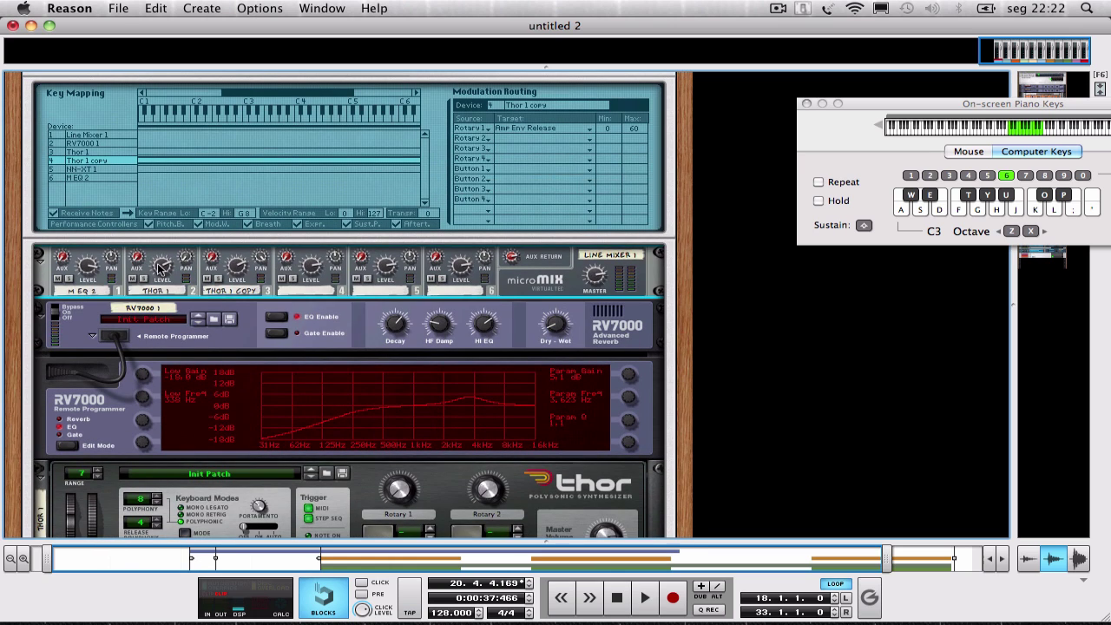
scroll(137, 283, "up", 2)
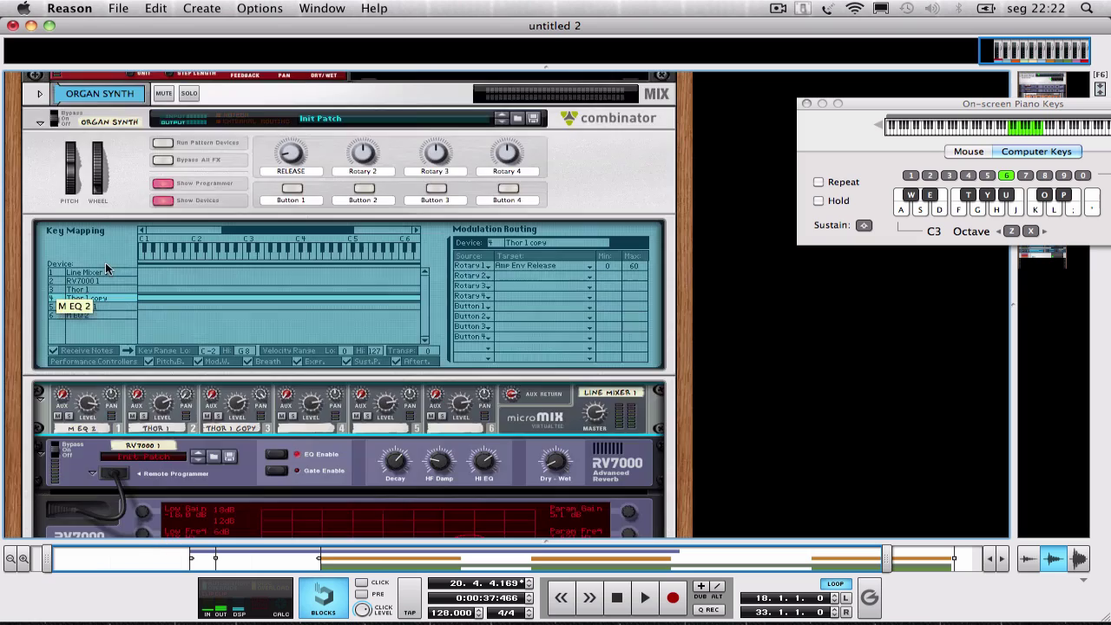
scroll(130, 278, "down", 5)
scroll(122, 274, "up", 5)
scroll(119, 273, "up", 6)
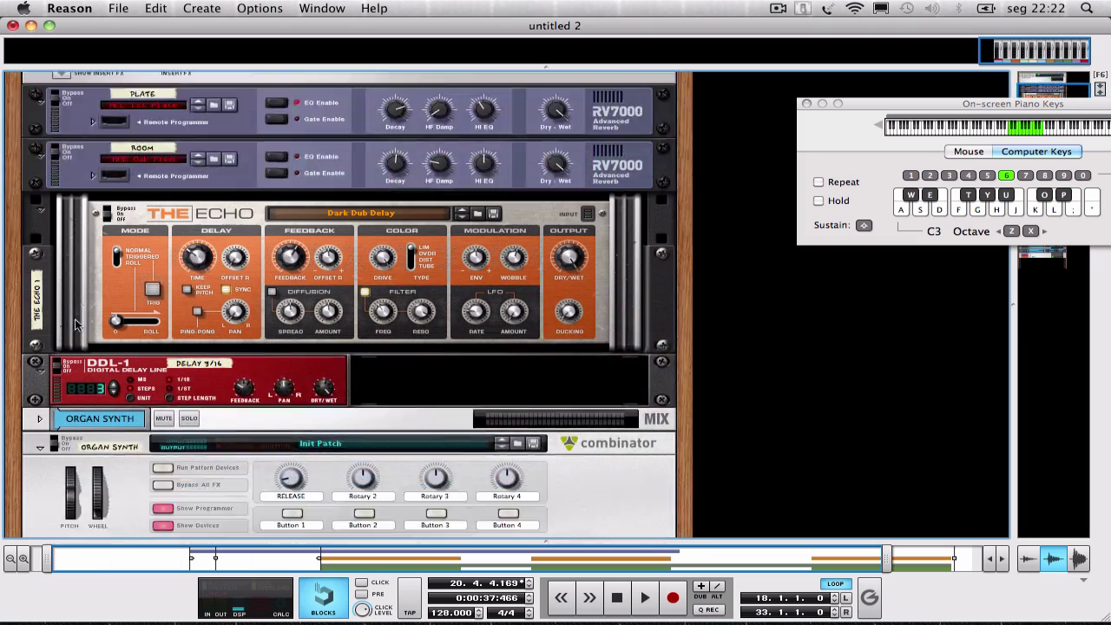
scroll(119, 273, "down", 2)
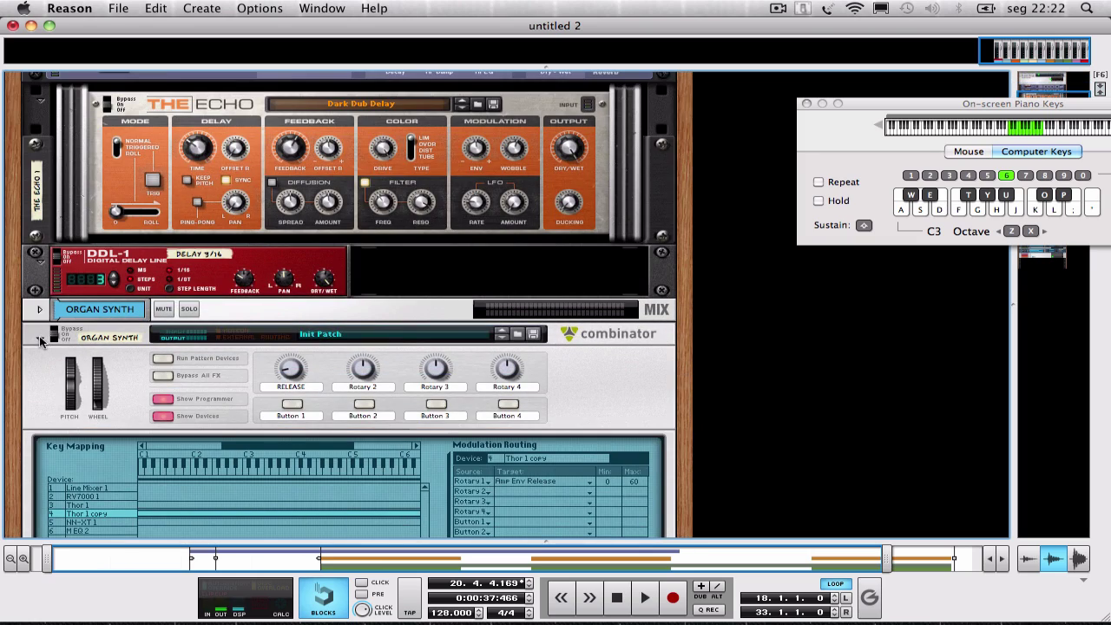
scroll(41, 340, "down", 10)
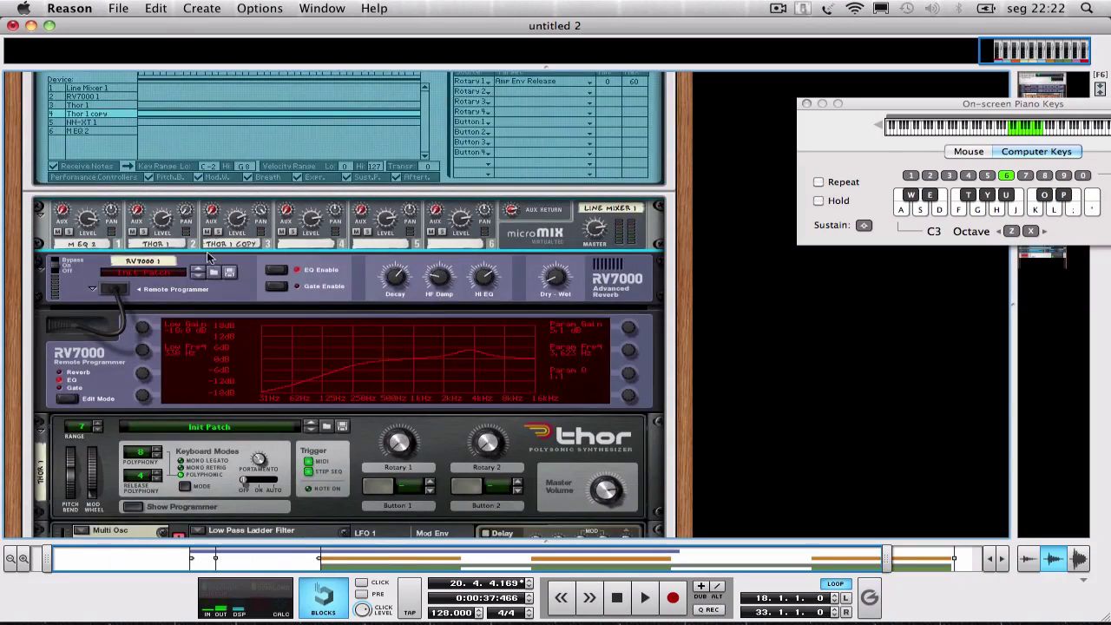
scroll(234, 263, "down", 6)
scroll(344, 287, "up", 8)
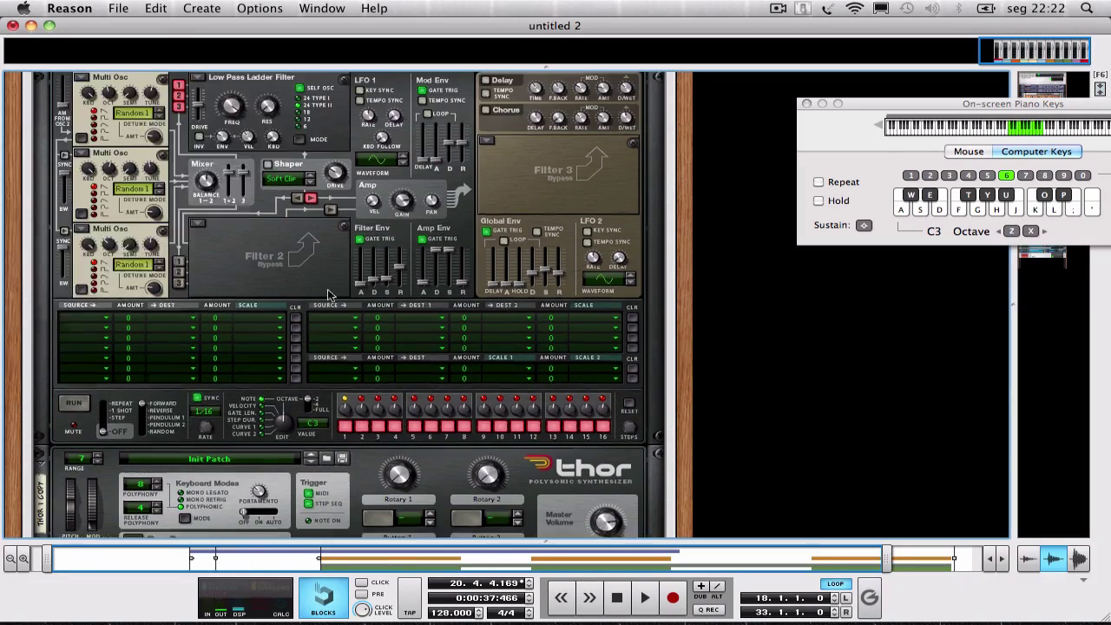
scroll(344, 285, "up", 3)
Add an MClass Maximizer after the Combinator's RV7000, with its limiter off and soft clip on at 127.
left_click(229, 299)
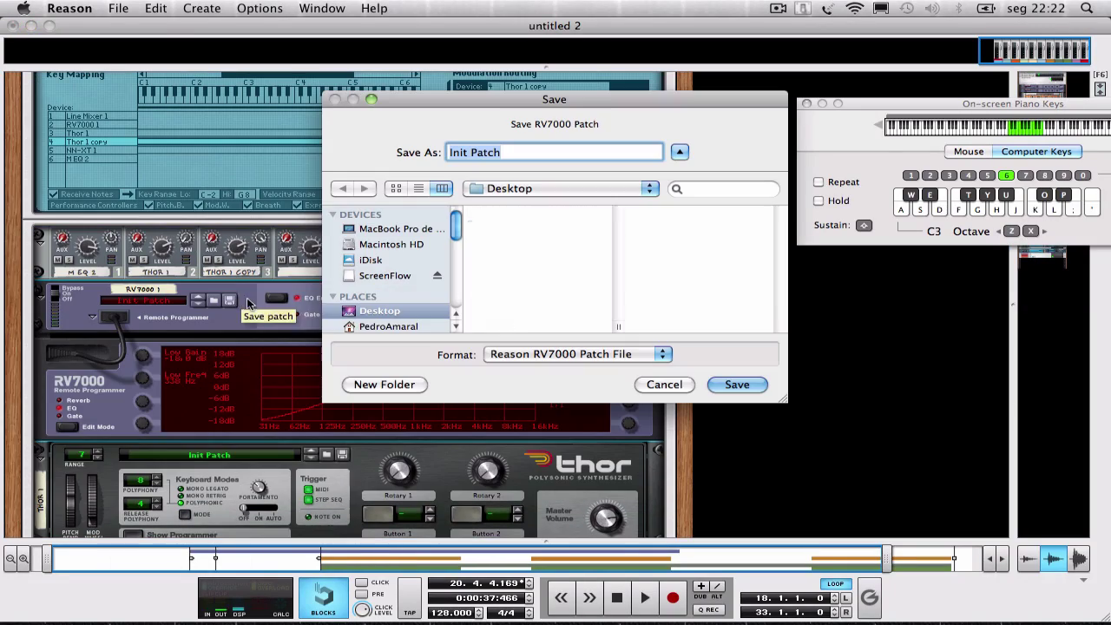
left_click(737, 384)
right_click(251, 299)
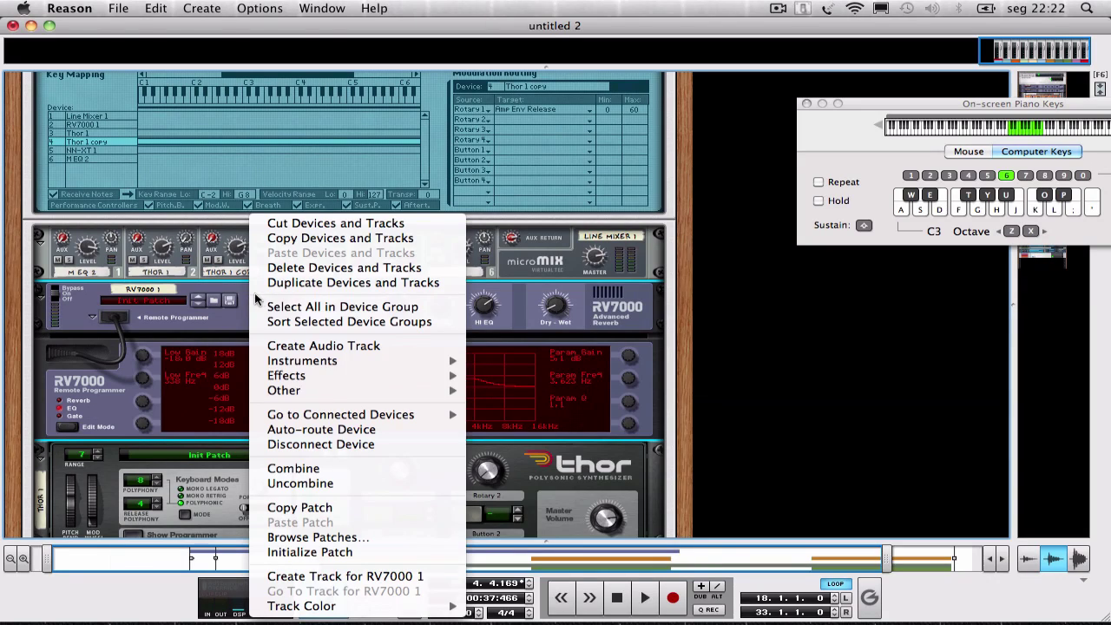
mouse_move(322, 382)
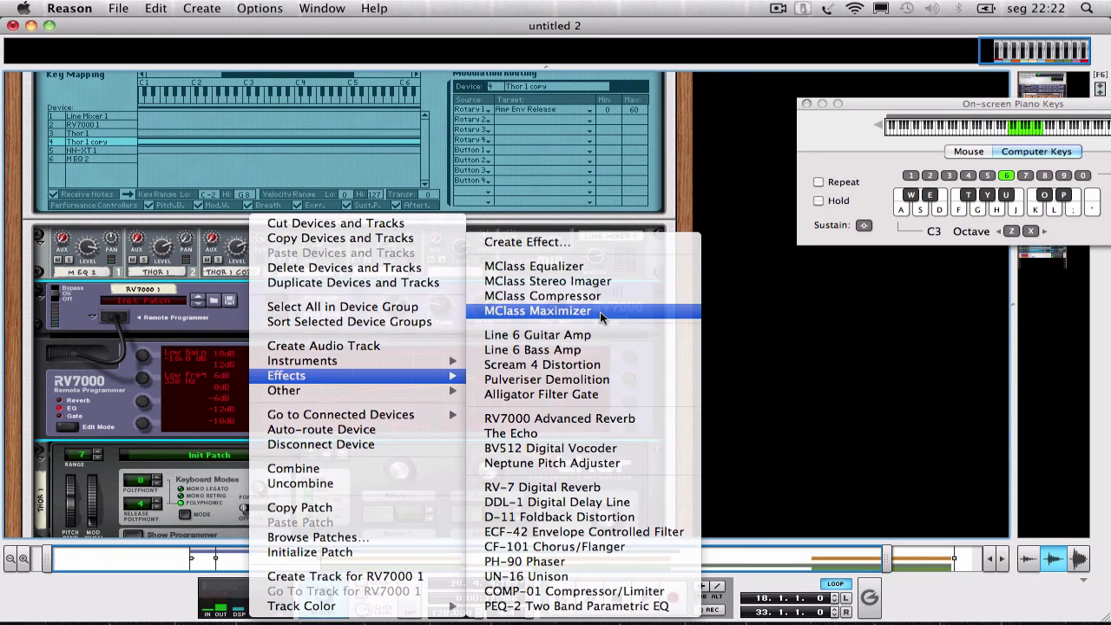
left_click(600, 310)
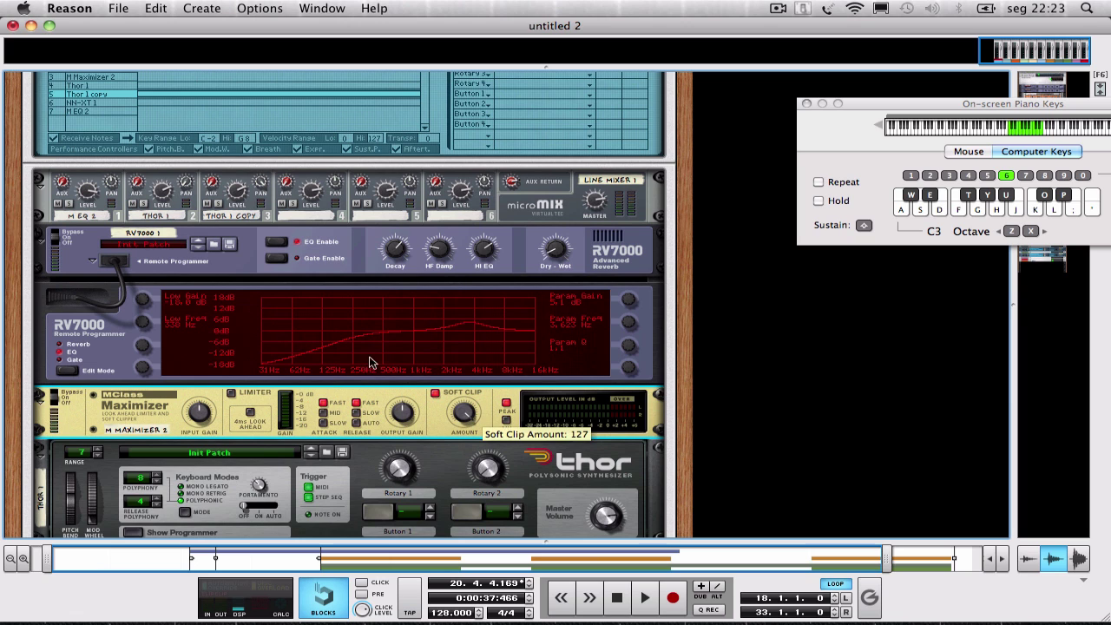
Add a BV512 Digital Vocoder after the RV7000 and set it up as a 4-band equalizer.
right_click(247, 255)
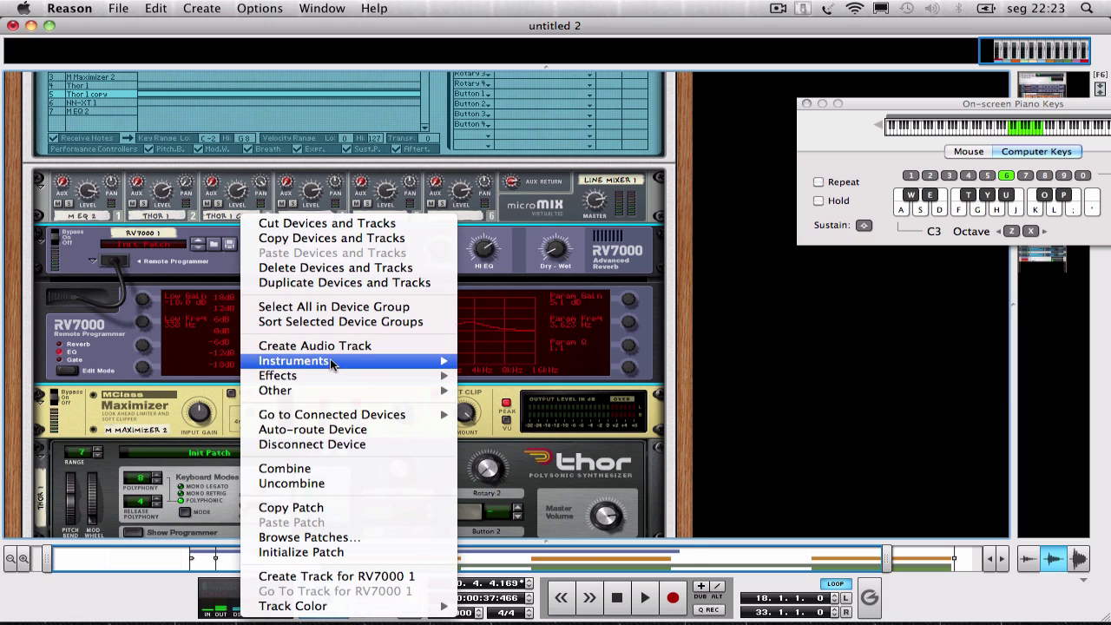
mouse_move(330, 374)
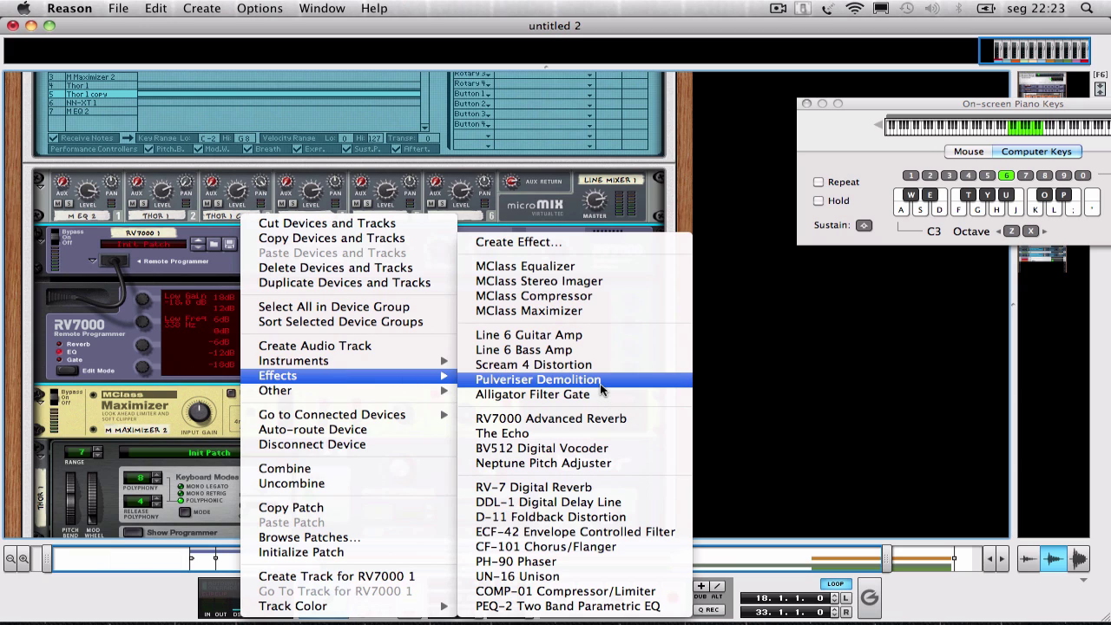
left_click(572, 452)
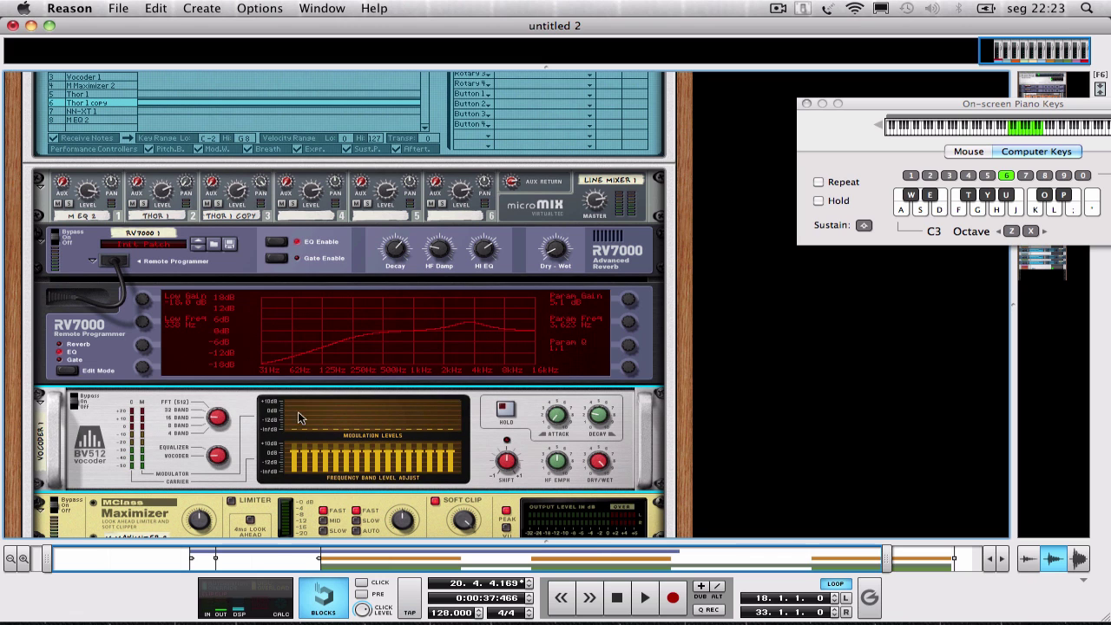
scroll(297, 411, "down", 2)
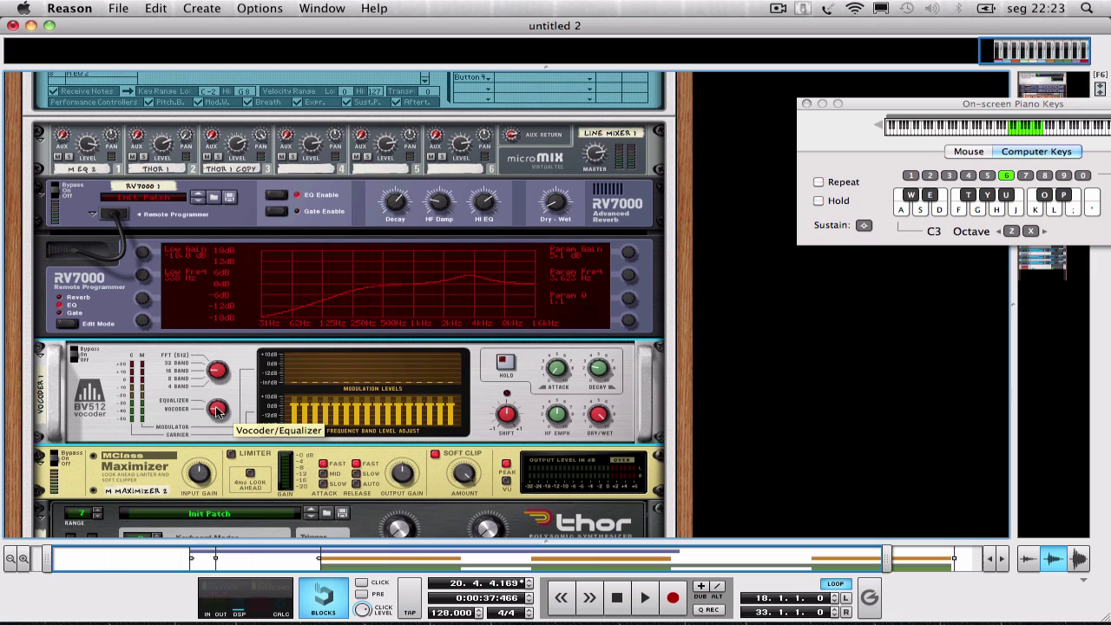
left_click_drag(227, 379, 228, 395)
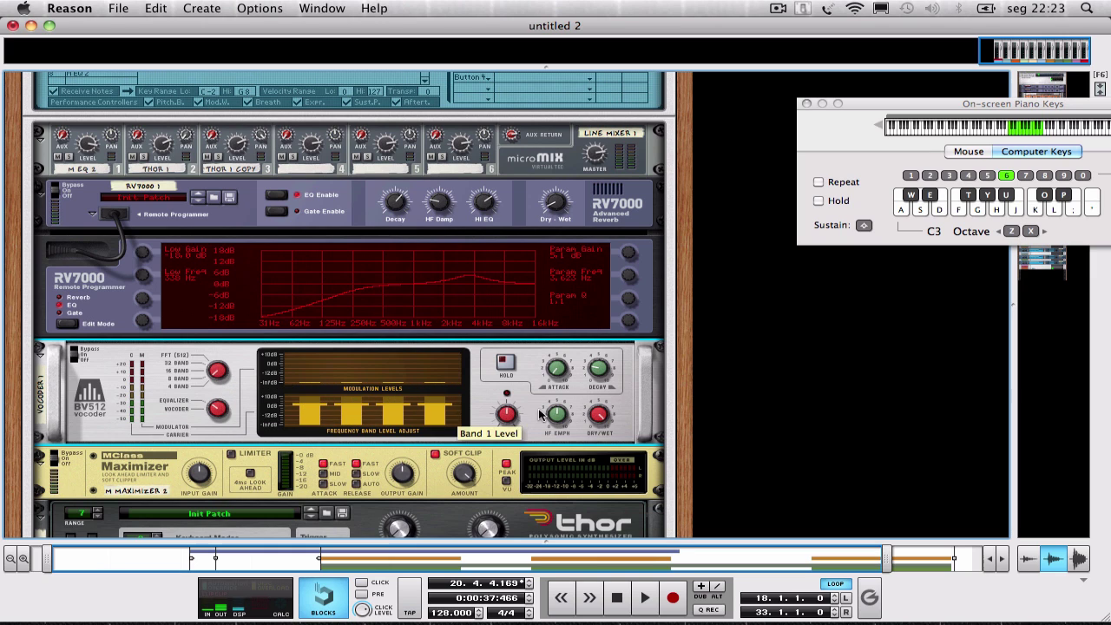
Play the organ part and adjust the vocoder's Shift to 20.
left_click_drag(508, 417, 507, 413)
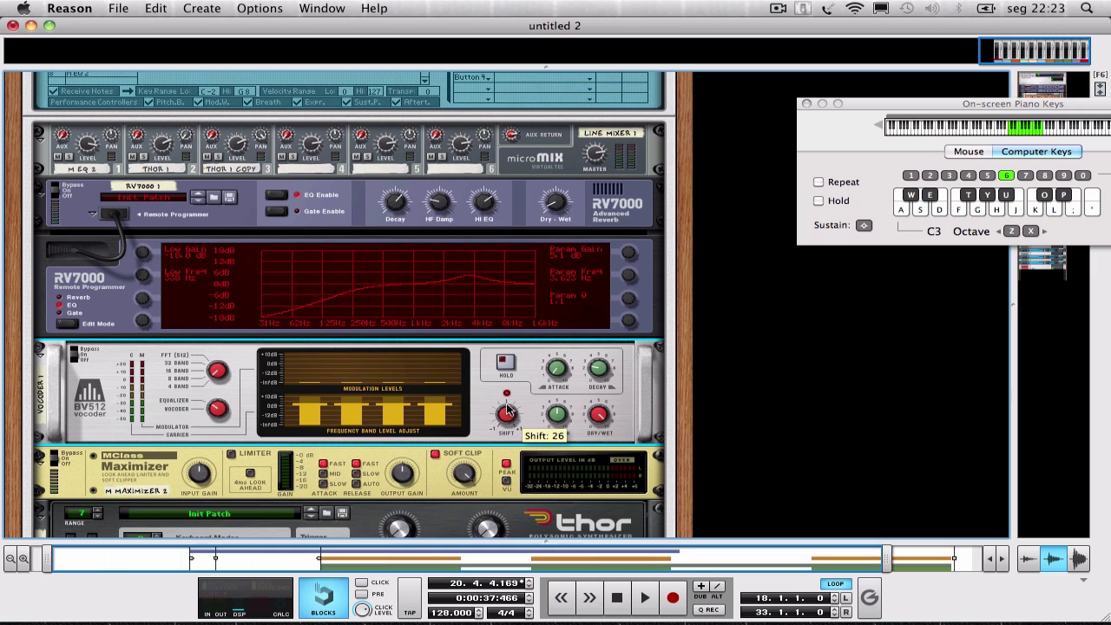
key("space")
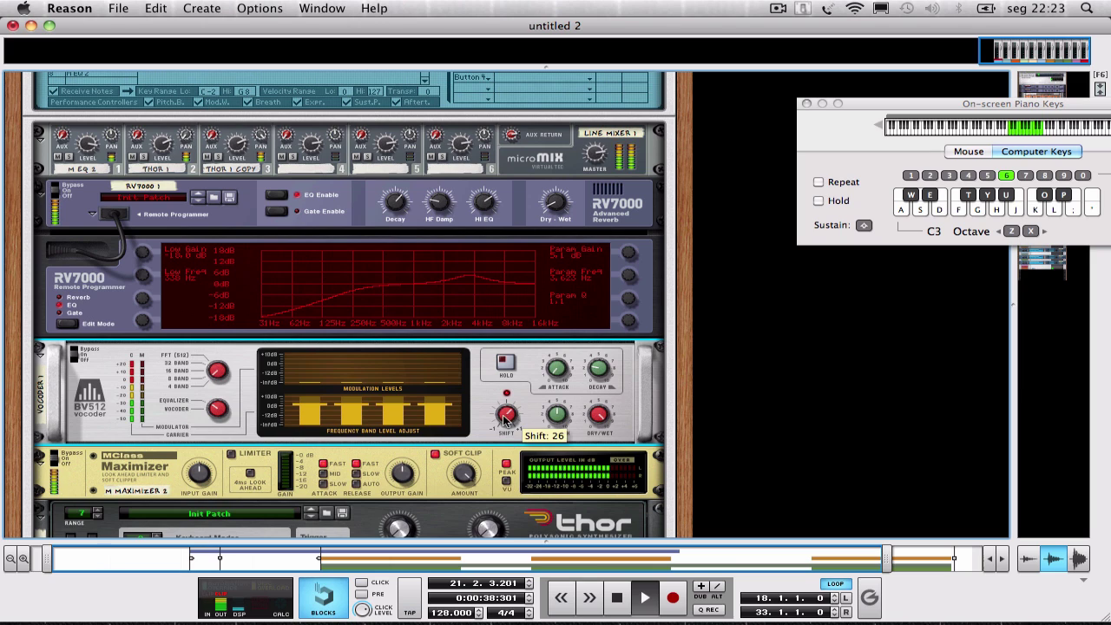
left_click_drag(507, 425, 511, 419)
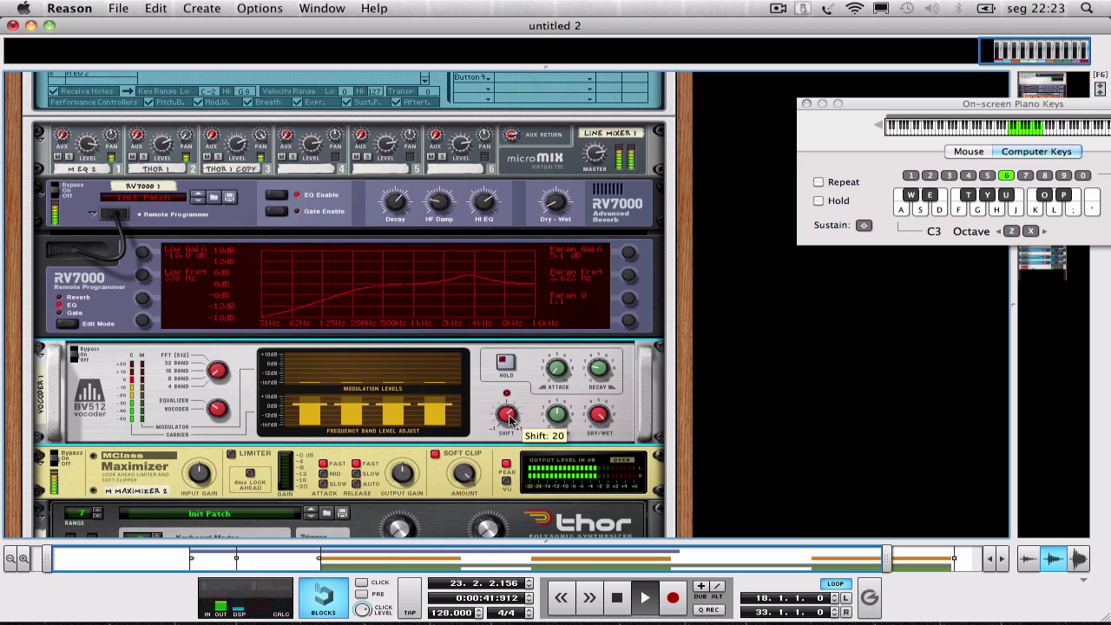
Stop playback and add a Scream 4 Distortion after the vocoder, using the Tape damage type.
scroll(440, 369, "up", 3)
scroll(440, 369, "down", 7)
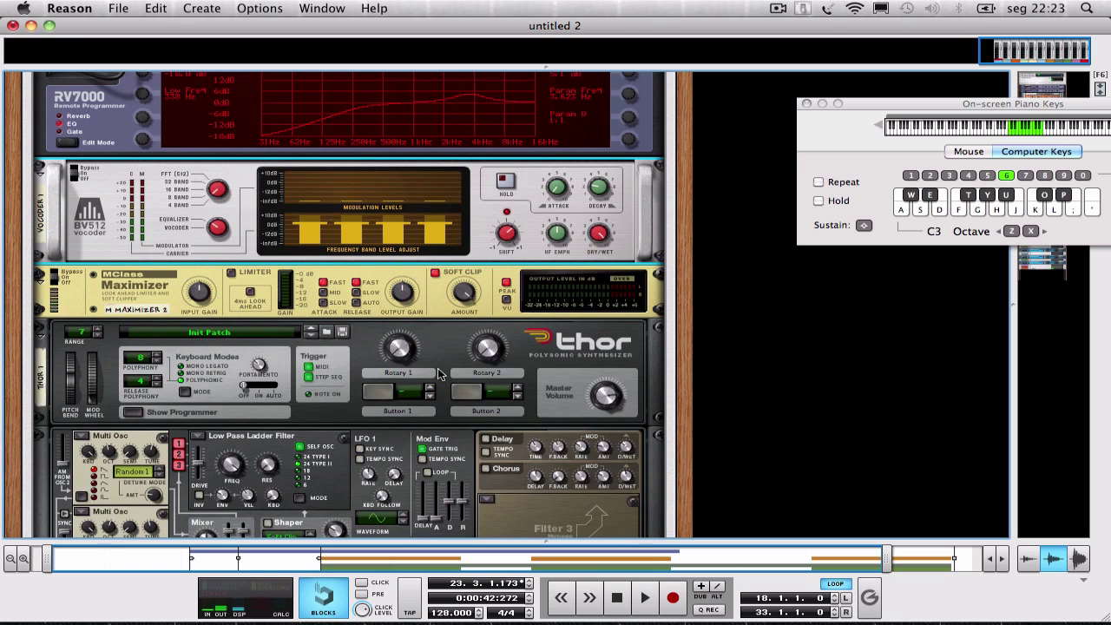
scroll(272, 295, "up", 2)
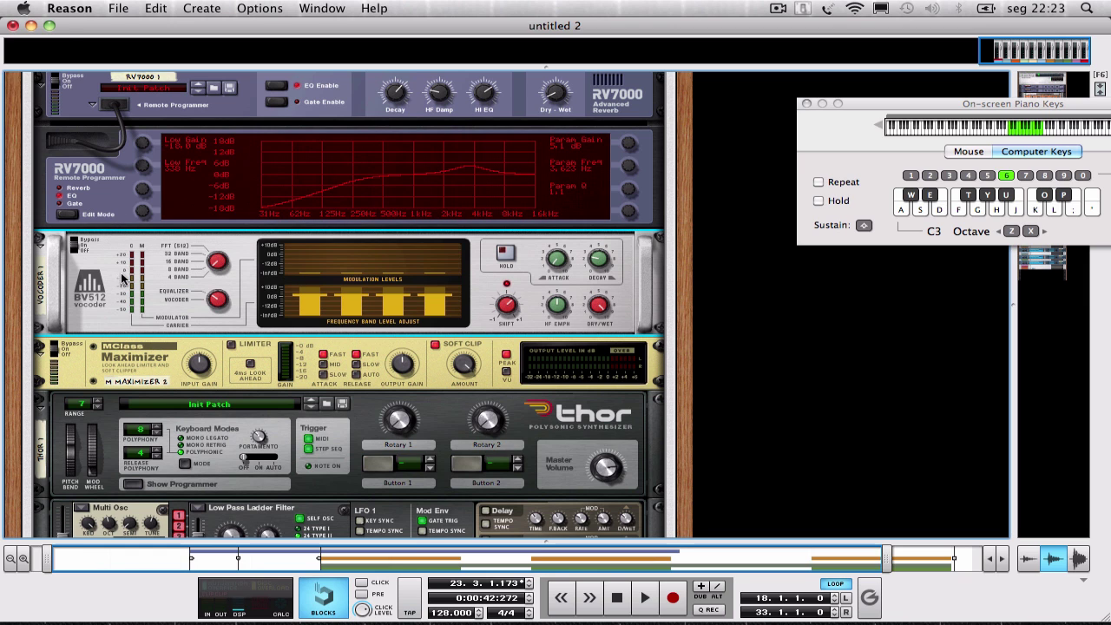
scroll(126, 278, "up", 1)
right_click(132, 310)
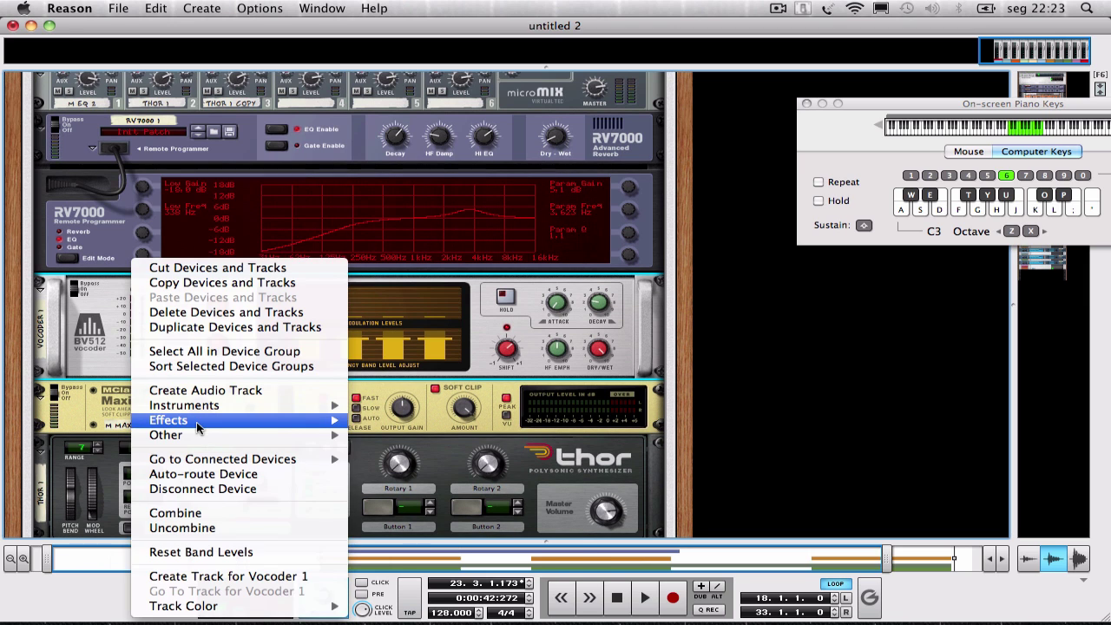
mouse_move(197, 427)
left_click(400, 353)
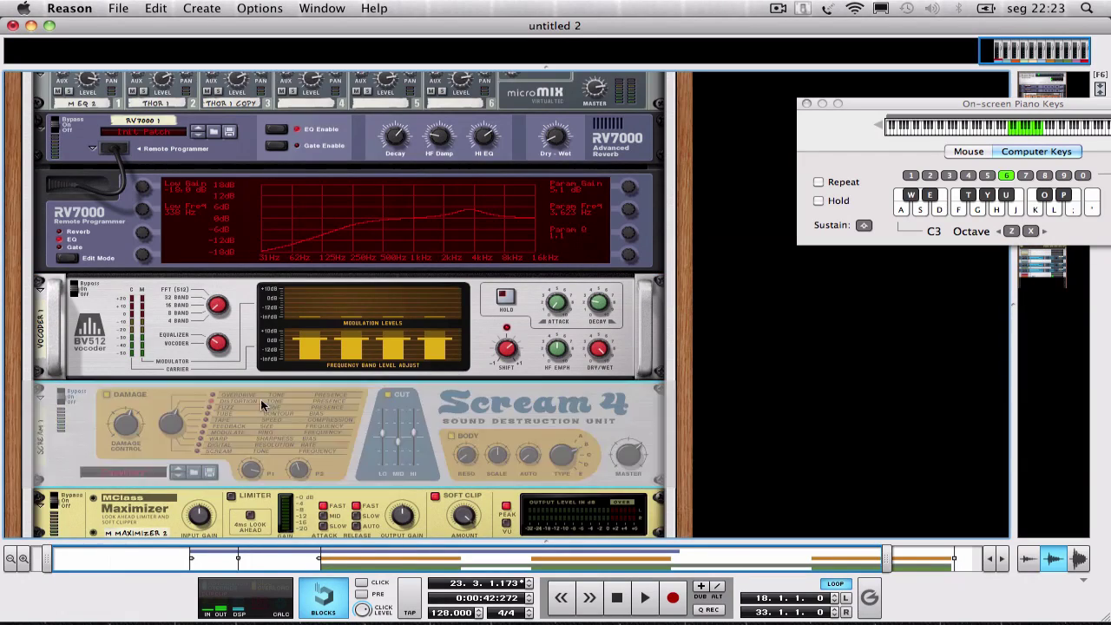
scroll(263, 405, "down", 1)
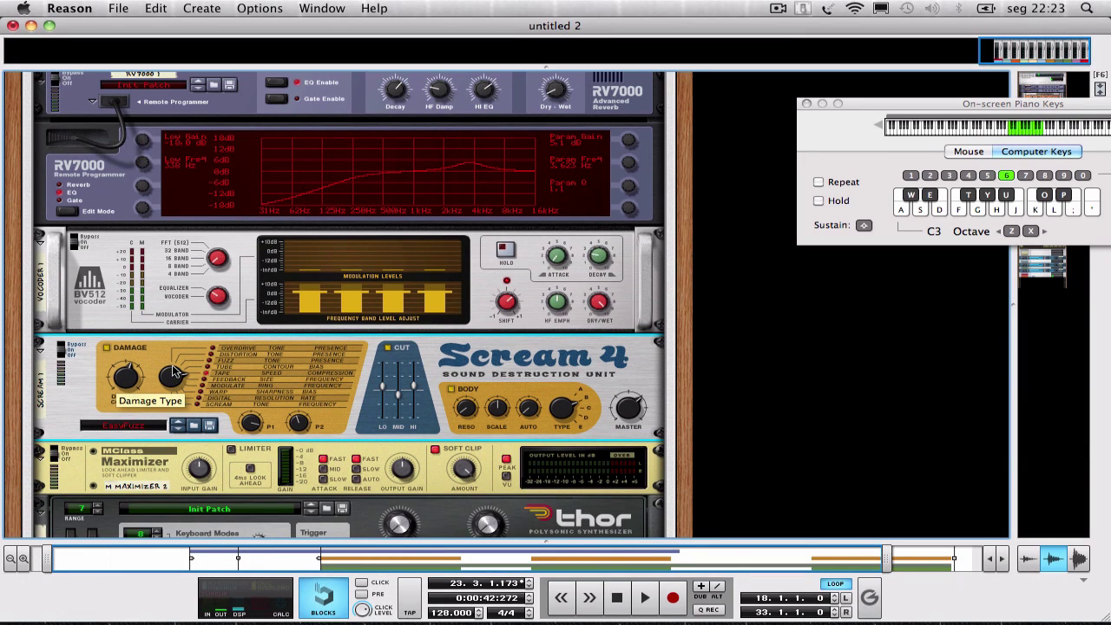
Adjust Scream 4's Damage Control and Parameter 1 while playing the organ part, and set Parameter 2 to 124.
key("space")
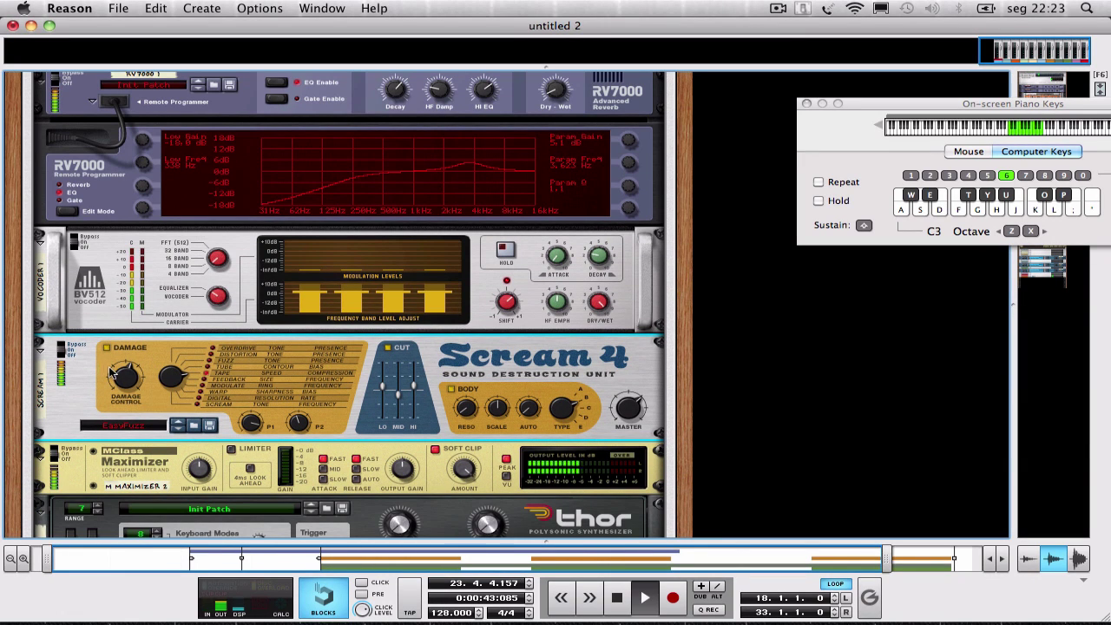
left_click_drag(120, 375, 124, 392)
left_click_drag(252, 424, 184, 388)
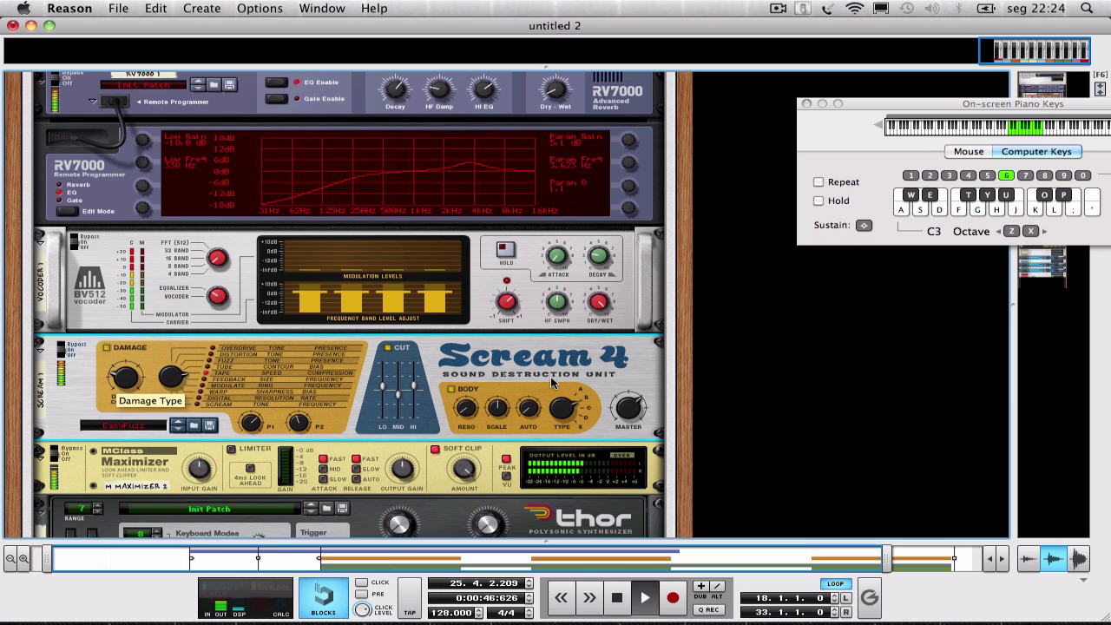
mouse_move(128, 373)
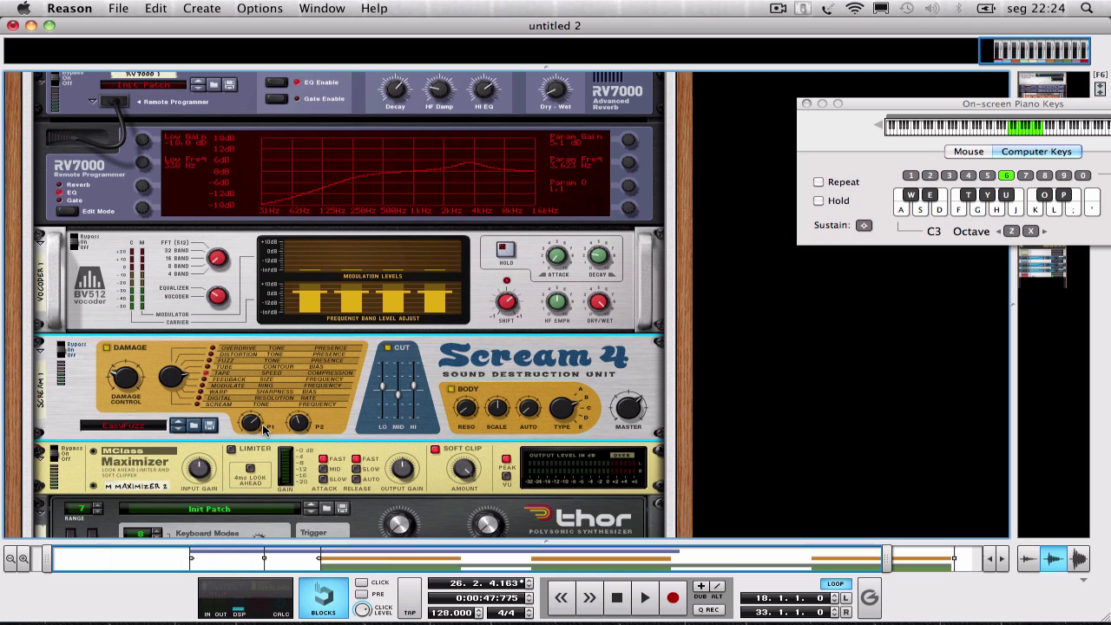
mouse_move(299, 423)
key("space")
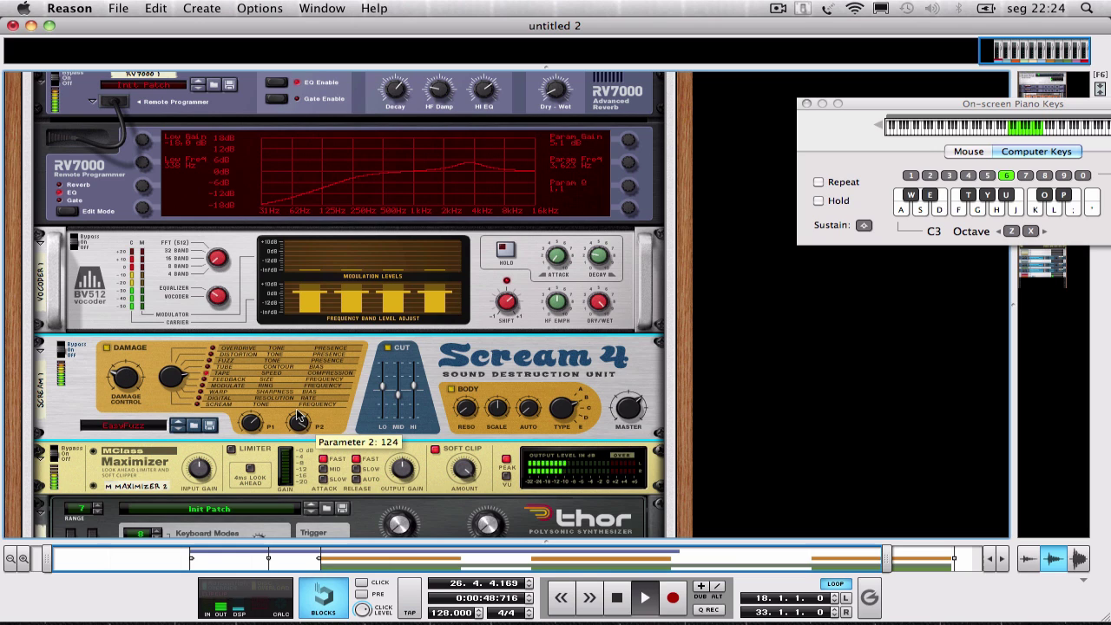
Set Scream 4's Damage Control to 34 and raise its Parameter 1.
mouse_move(136, 373)
left_mouse_down()
mouse_move(135, 351)
mouse_move(120, 375)
left_mouse_up()
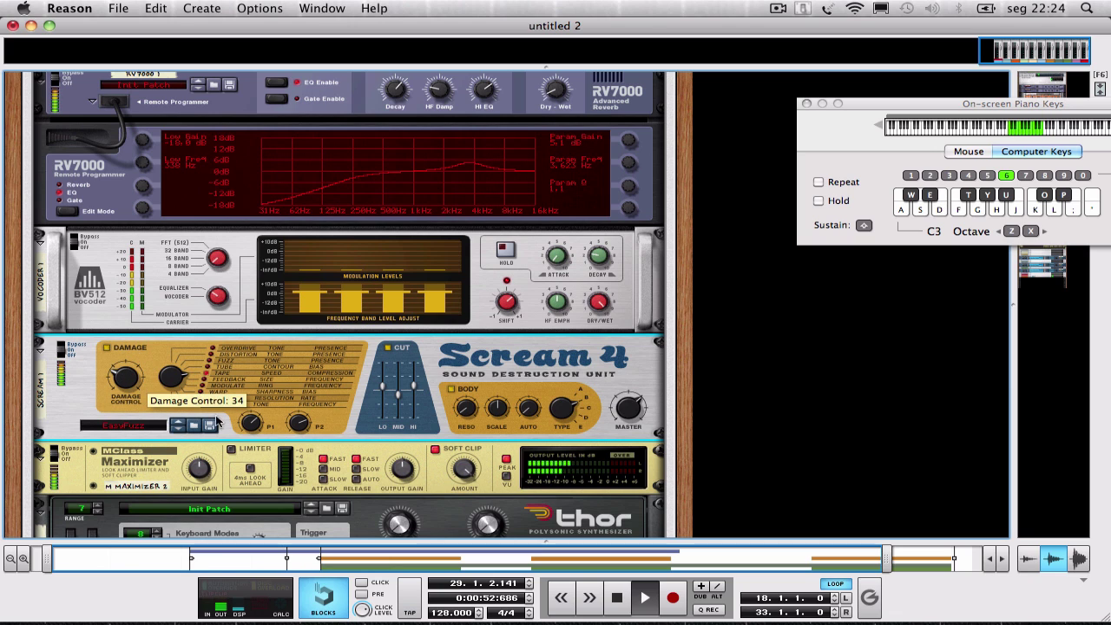
mouse_move(259, 425)
left_click_drag(260, 427, 258, 398)
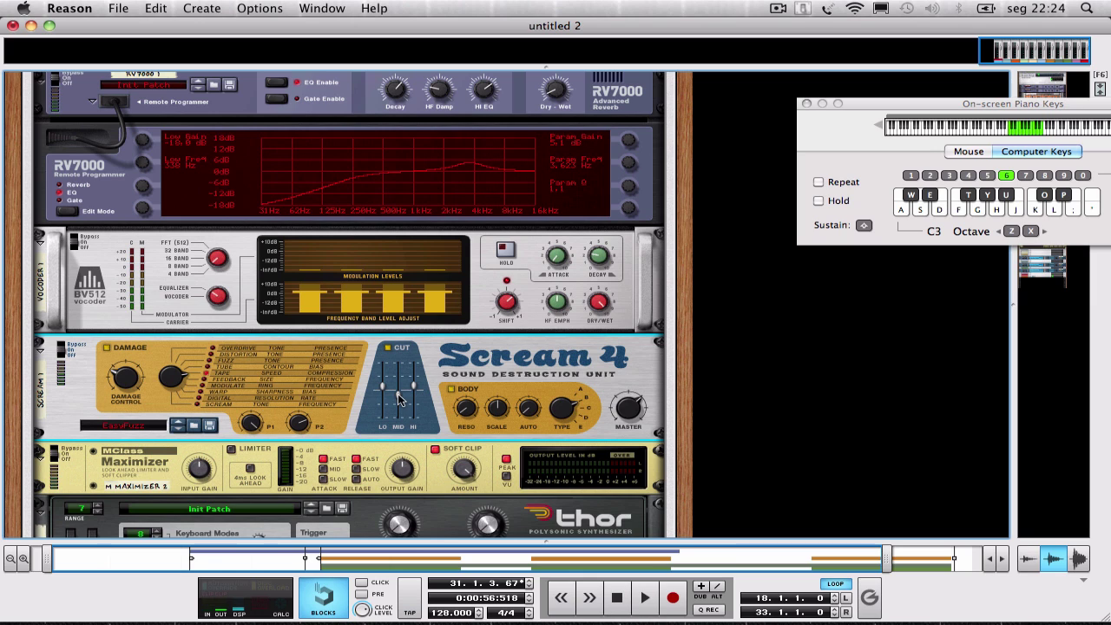
Shape Scream 4's Cut section by raising the mid and high bands, and set the vocoder's Shift to 14 during playback.
left_click_drag(399, 398, 415, 381)
key("space")
left_click(477, 330)
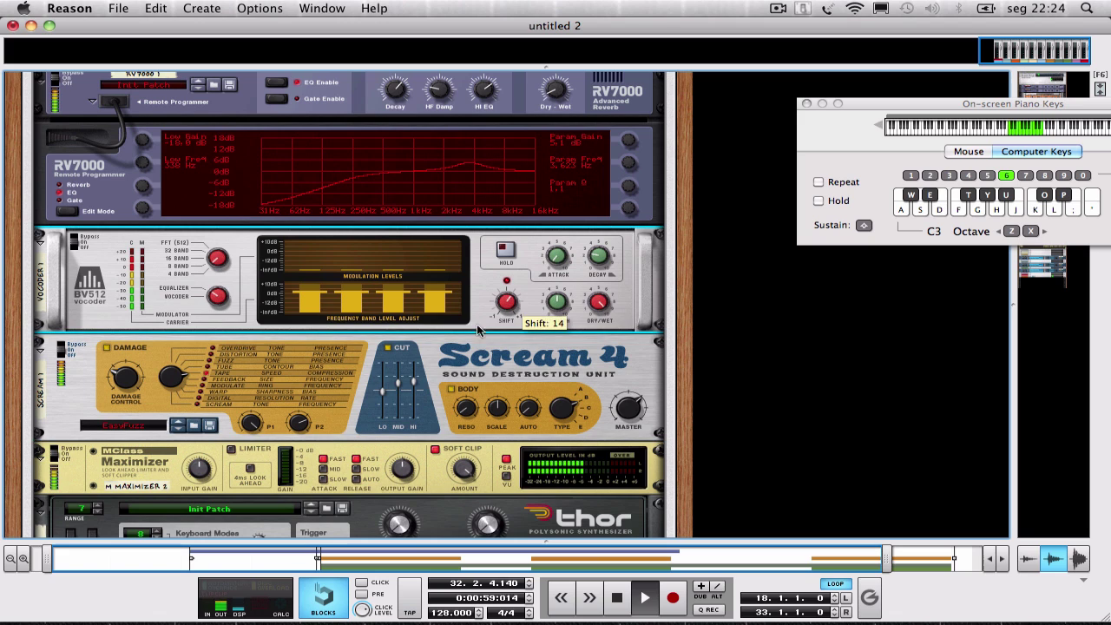
left_click(398, 382)
left_click_drag(413, 381, 413, 388)
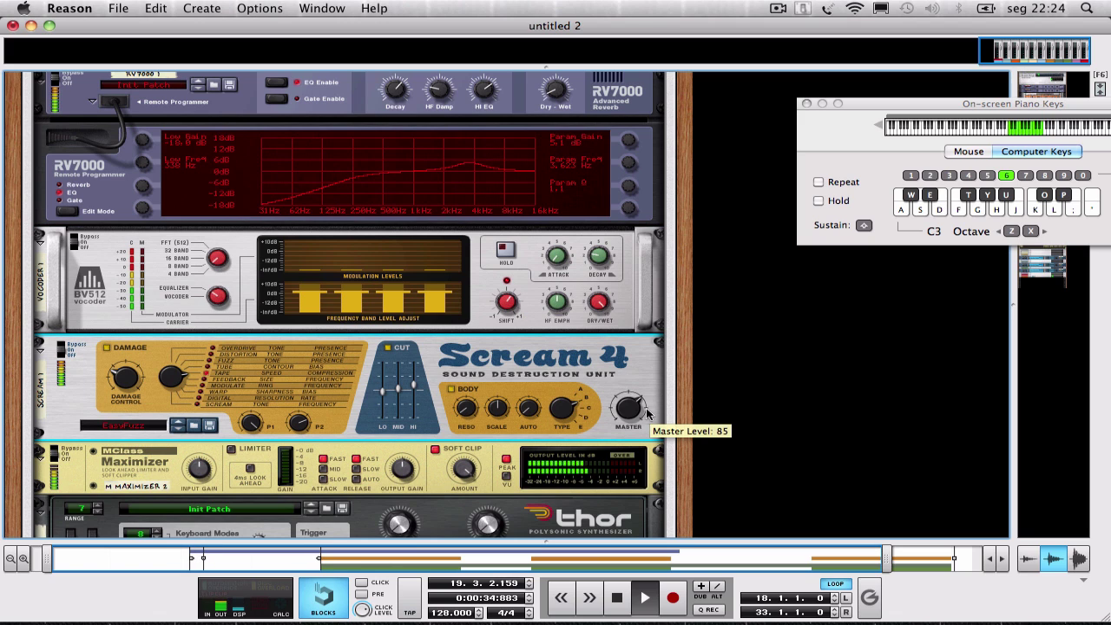
Raise Scream 4's Master level above 85 and set the MClass Maximizer's input gain to 3.0 dB.
left_click_drag(646, 415, 645, 407)
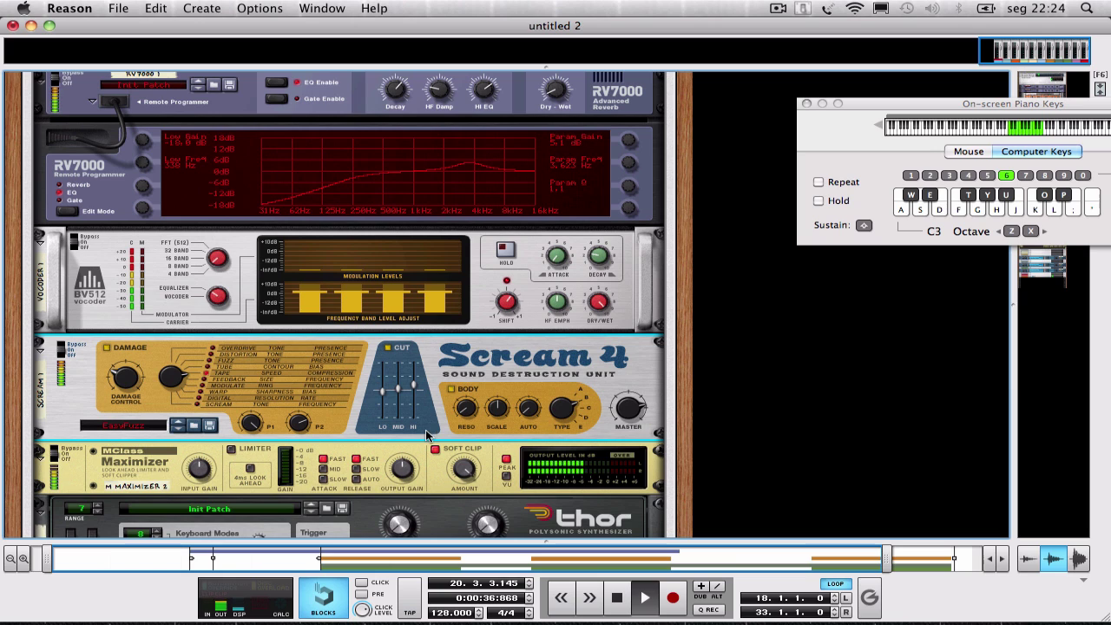
left_click(201, 471)
left_click_drag(201, 470, 201, 474)
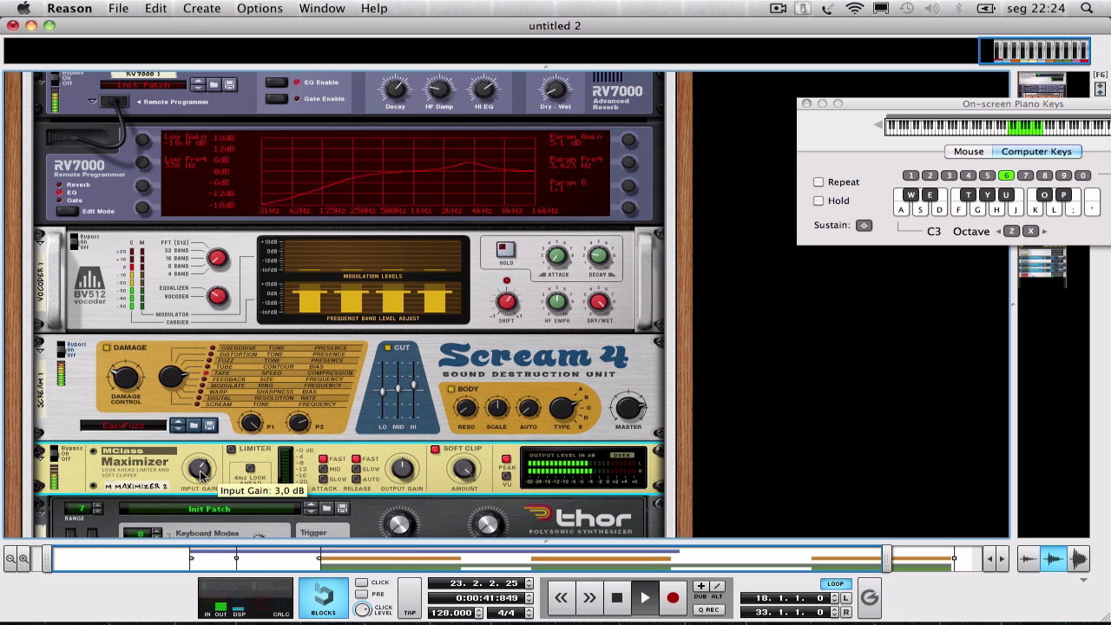
Adjust the Combinator's RELEASE knob while the organ part plays, and stop playback.
scroll(335, 460, "up", 5)
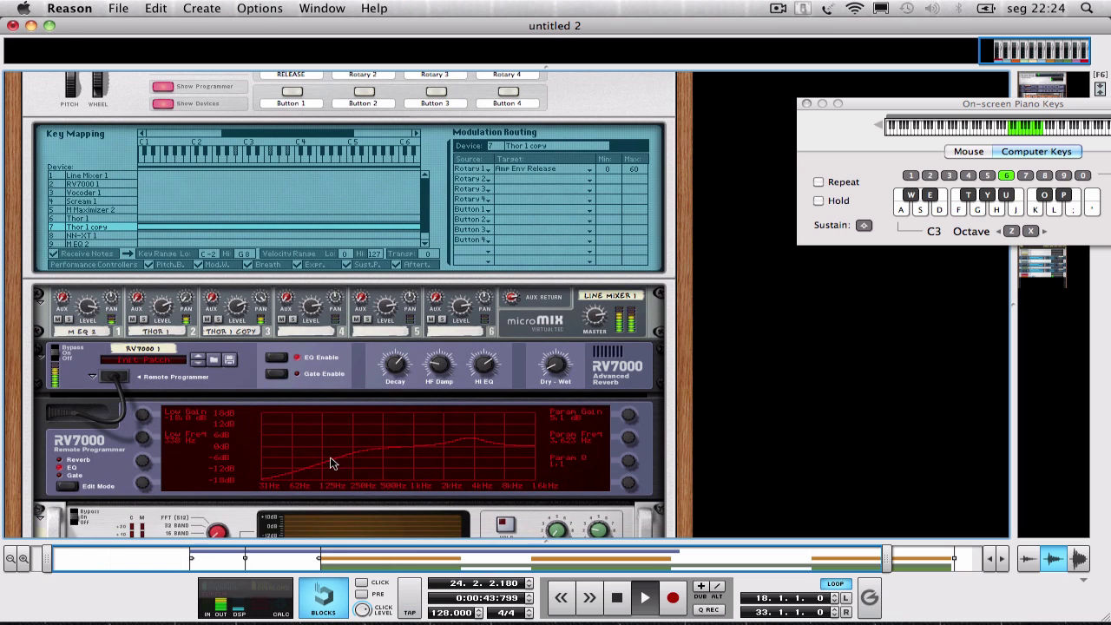
scroll(328, 463, "up", 10)
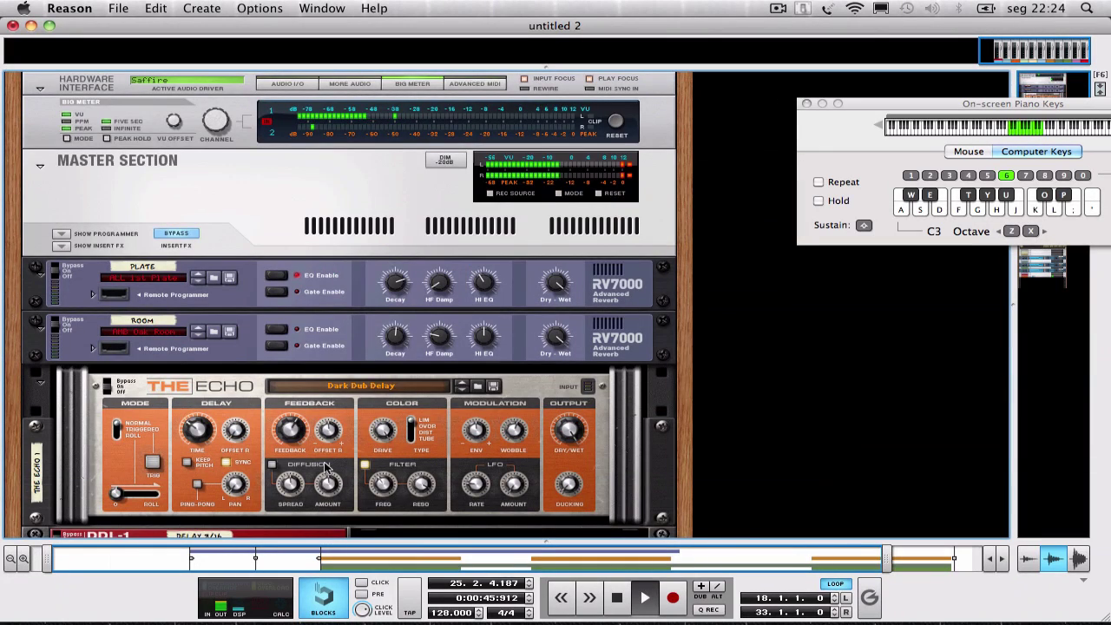
scroll(317, 467, "down", 5)
scroll(312, 468, "down", 3)
mouse_move(302, 165)
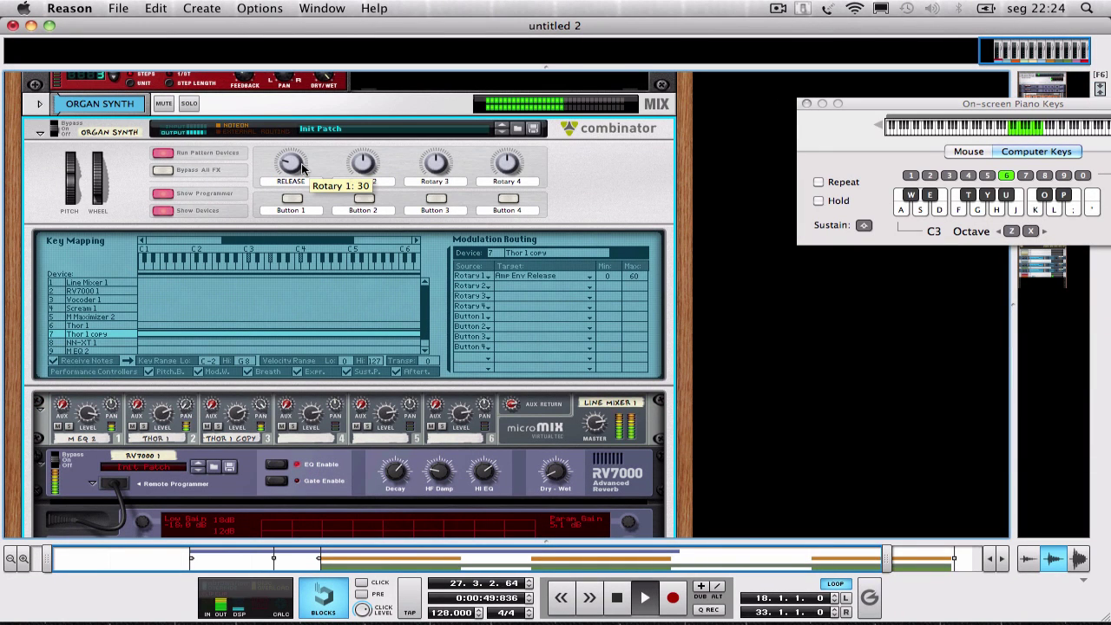
left_click_drag(304, 168, 300, 173)
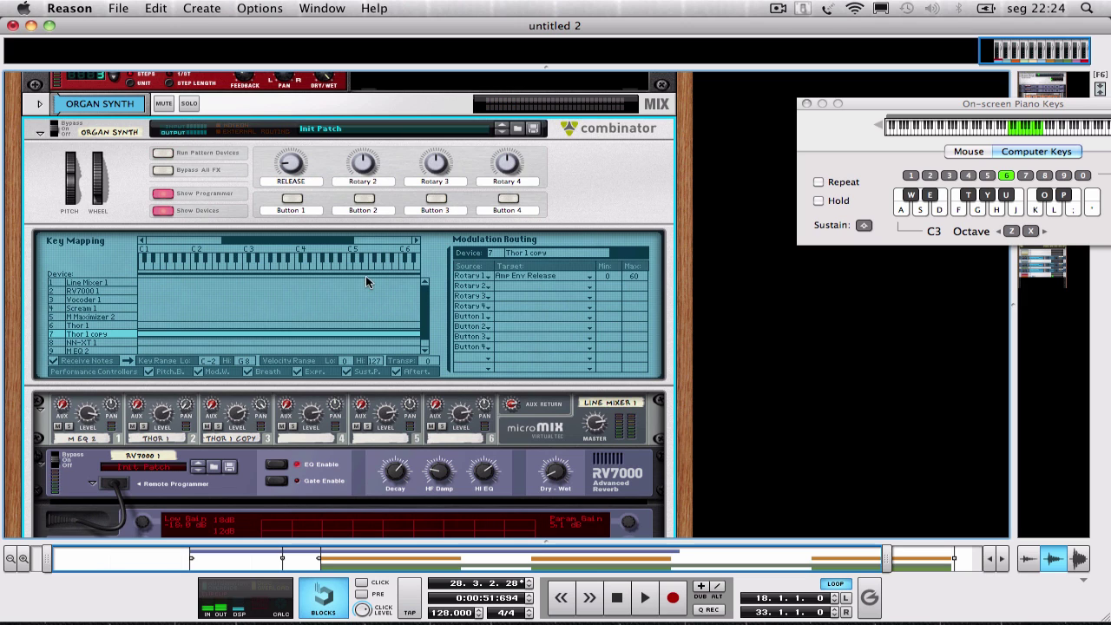
scroll(351, 286, "up", 2)
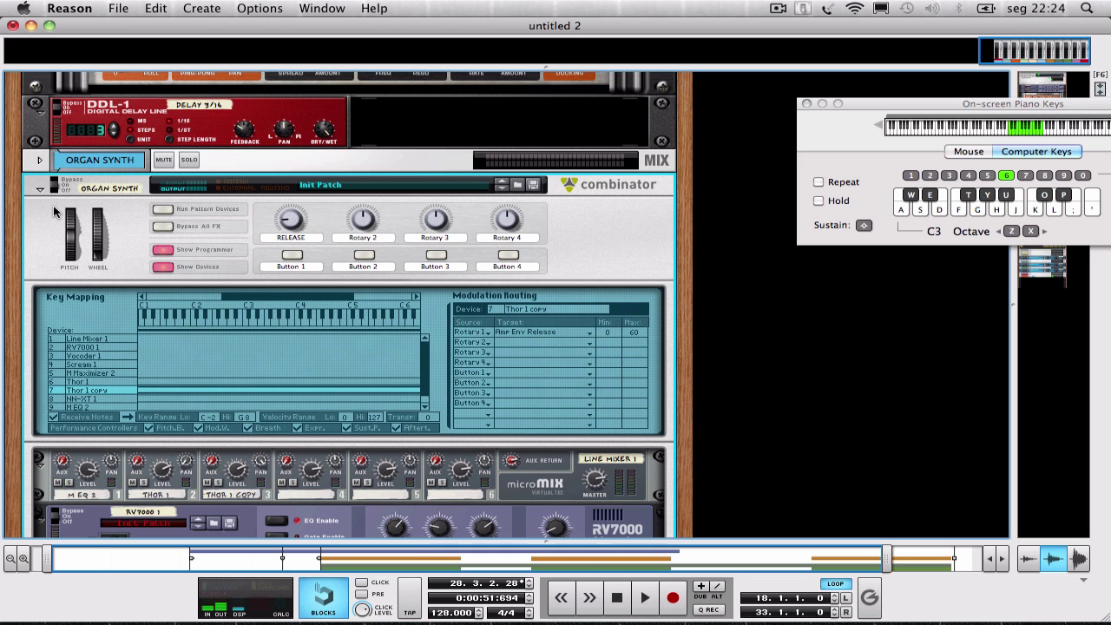
scroll(130, 224, "down", 15)
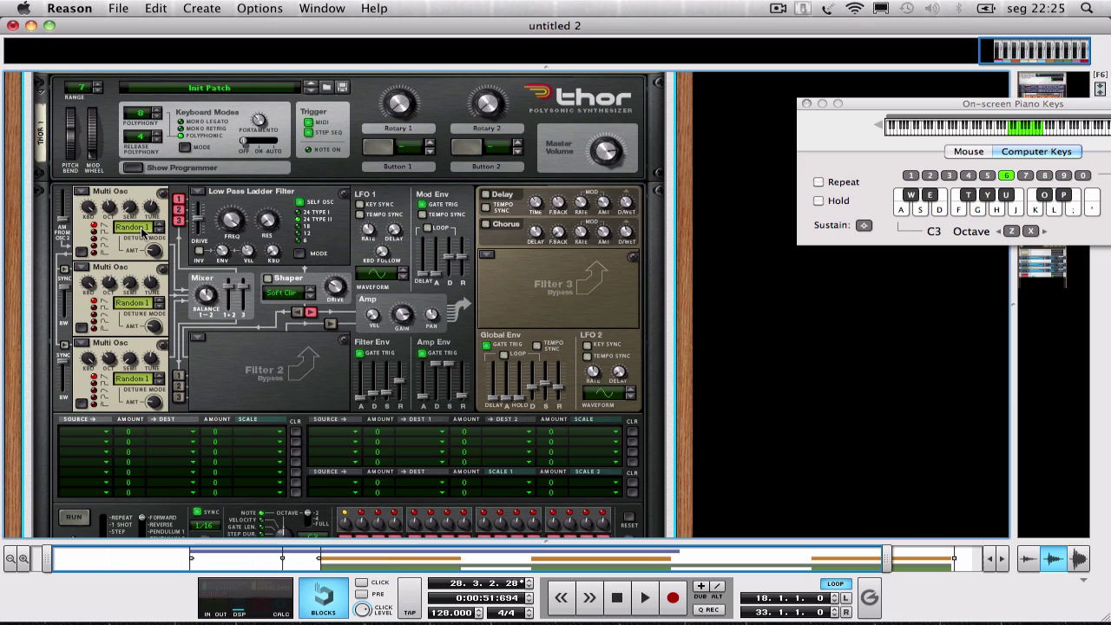
scroll(141, 232, "up", 10)
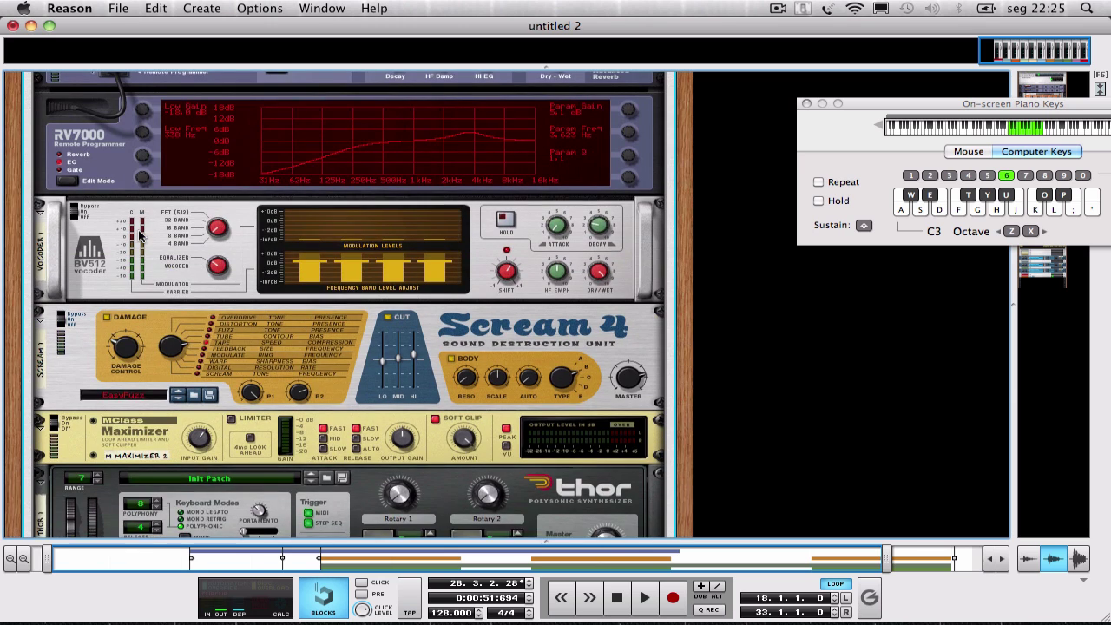
scroll(142, 234, "up", 2)
scroll(136, 241, "up", 10)
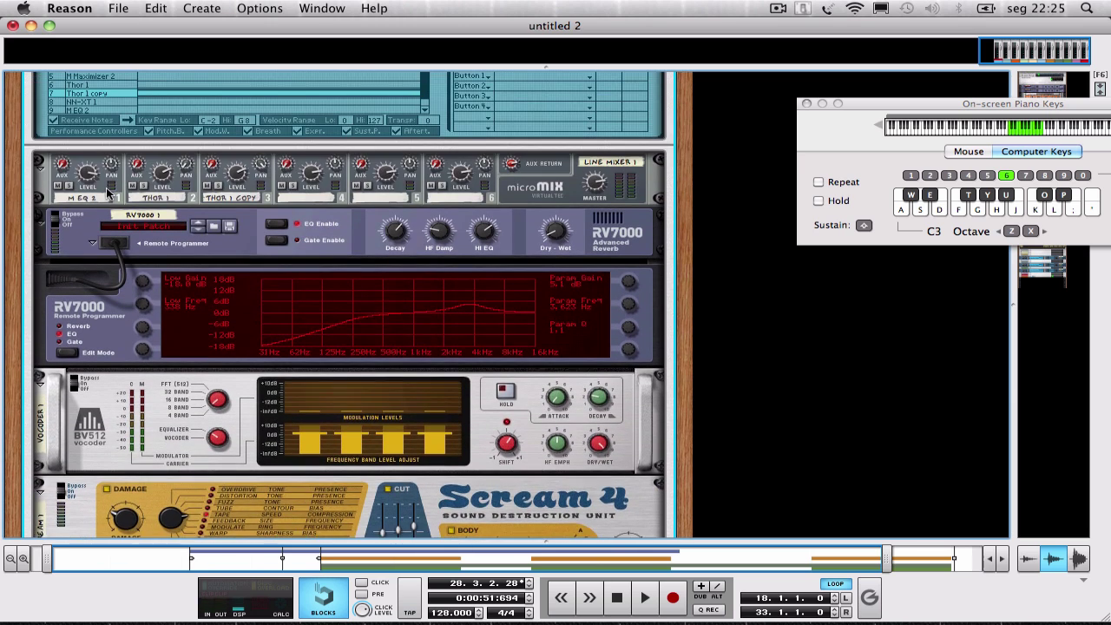